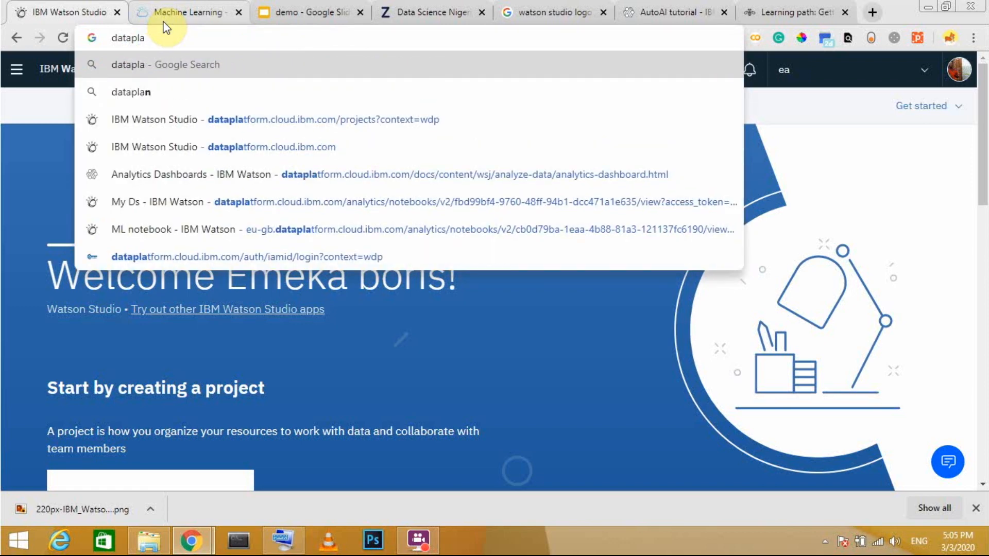
Open the IBM Watson Studio home page at dataplatform.cloud.ibm.com
{"action": "key", "text": "Down"}
{"action": "key", "text": "Down"}
{"action": "key", "text": "Down"}
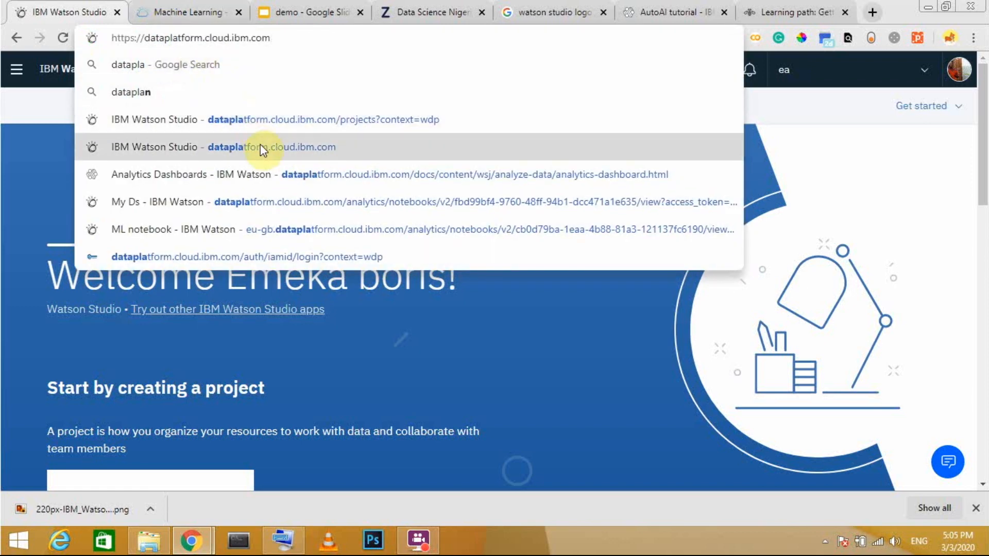
{"action": "left_click", "coordinate": [261, 146]}
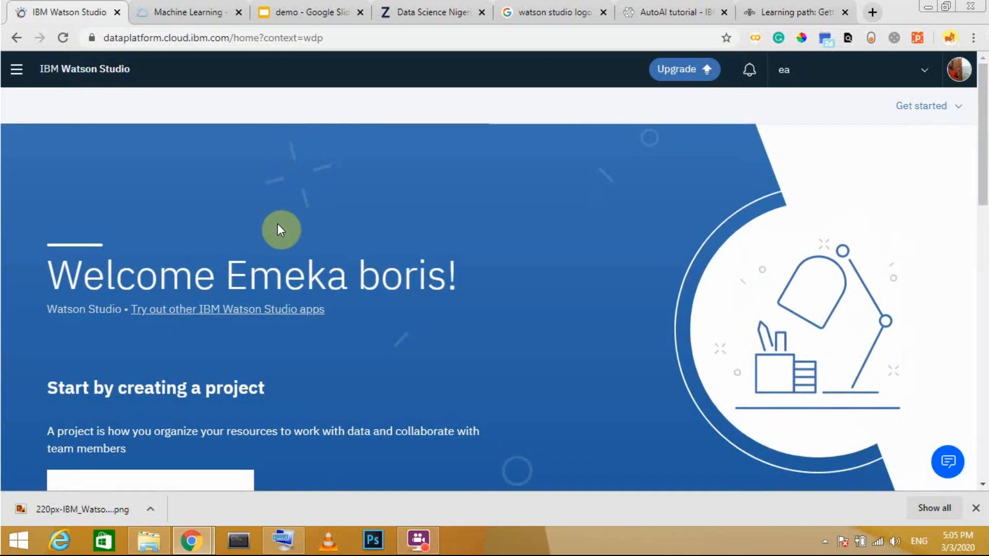
Start creating an empty project and enter "Insurance claim" as its name
{"action": "scroll", "coordinate": [277, 224], "scroll_direction": "down", "scroll_amount": 3}
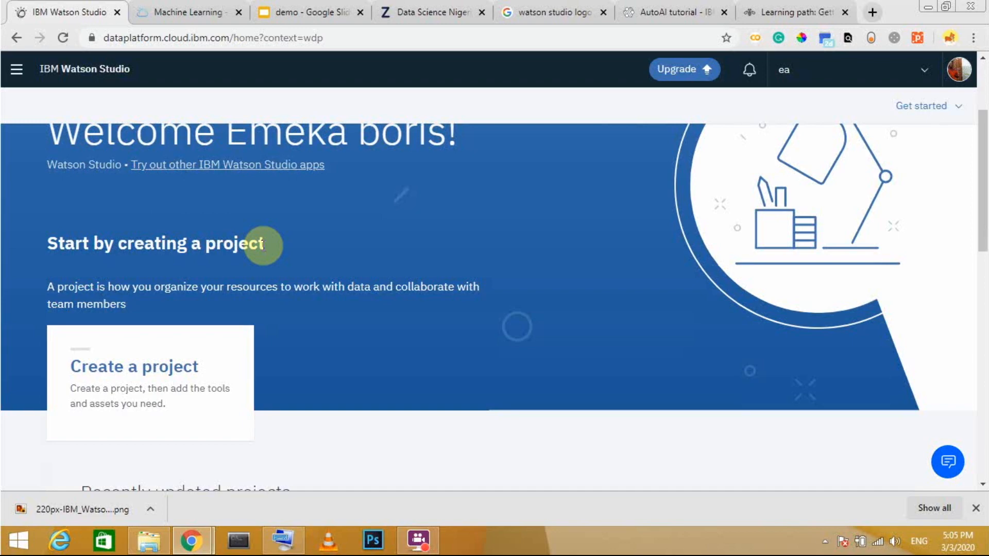
{"action": "scroll", "coordinate": [263, 245], "scroll_direction": "down", "scroll_amount": 6}
{"action": "scroll", "coordinate": [263, 245], "scroll_direction": "up", "scroll_amount": 7}
{"action": "scroll", "coordinate": [268, 240], "scroll_direction": "down", "scroll_amount": 2}
{"action": "scroll", "coordinate": [283, 237], "scroll_direction": "up", "scroll_amount": 3}
{"action": "scroll", "coordinate": [309, 242], "scroll_direction": "down", "scroll_amount": 6}
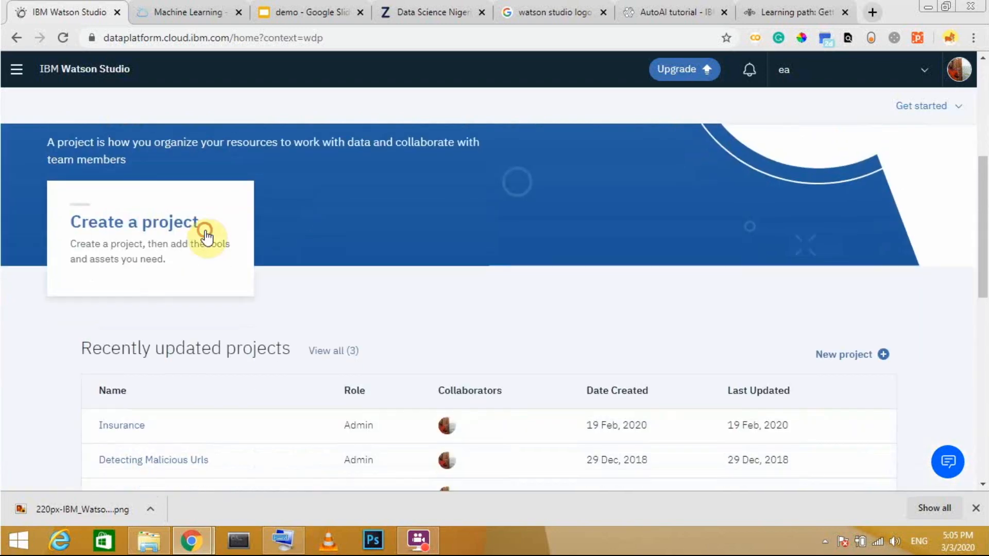
{"action": "left_click", "coordinate": [206, 236]}
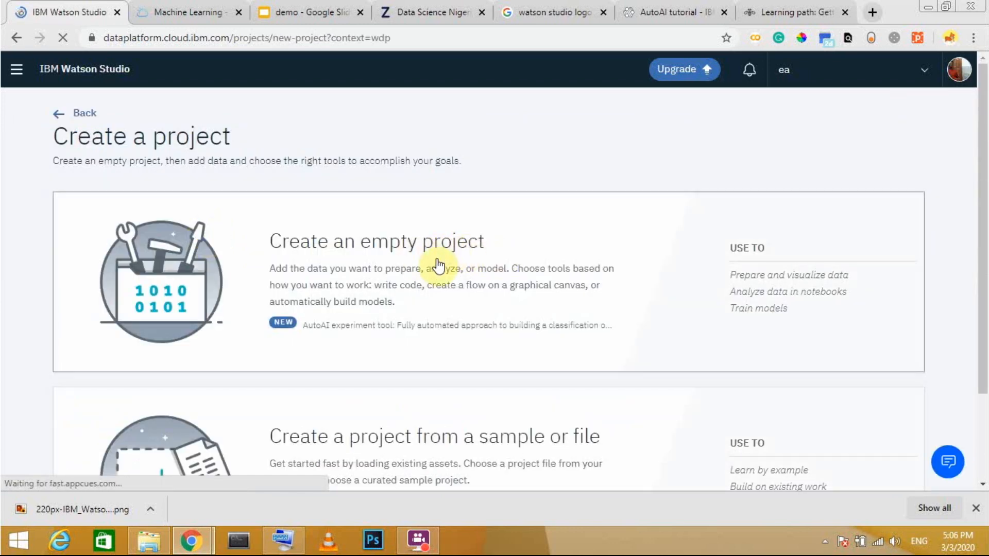
{"action": "scroll", "coordinate": [412, 309], "scroll_direction": "down", "scroll_amount": 2}
{"action": "scroll", "coordinate": [460, 343], "scroll_direction": "up", "scroll_amount": 2}
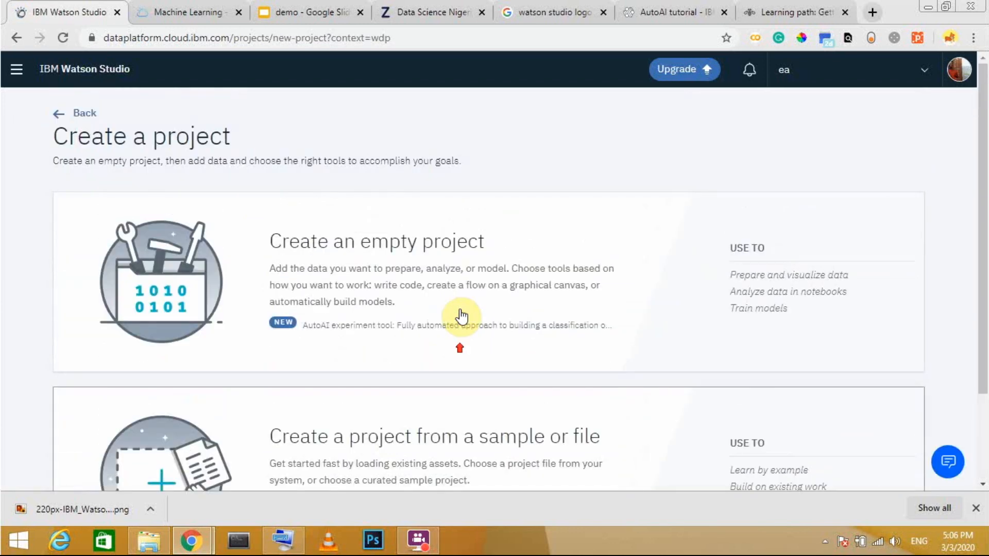
{"action": "left_click", "coordinate": [387, 277]}
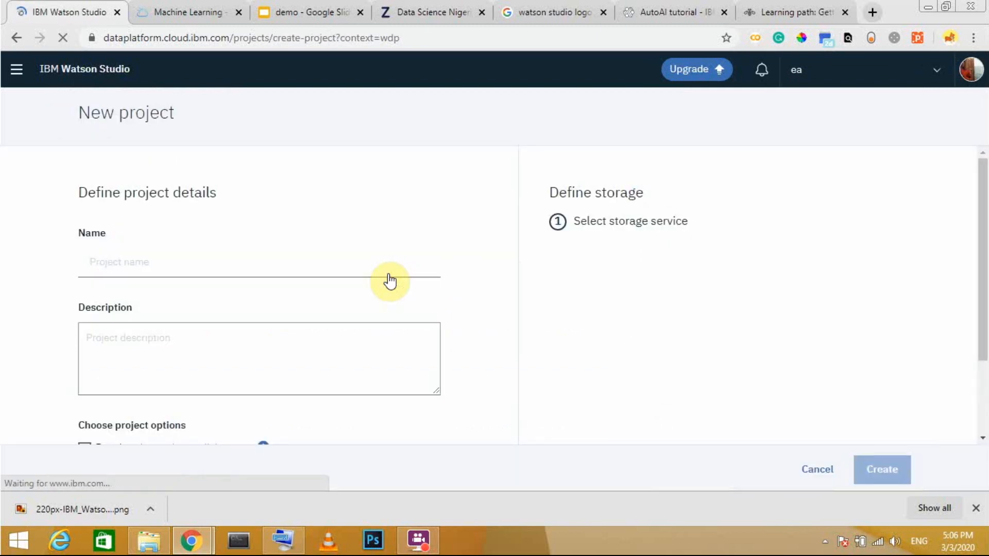
{"action": "left_click", "coordinate": [330, 269]}
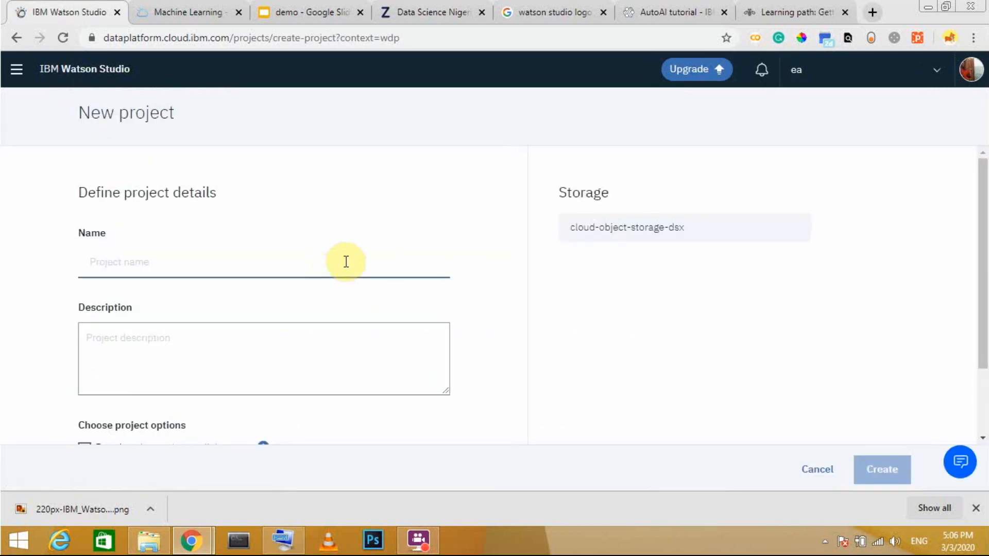
{"action": "type", "text": "Insurance claim"}
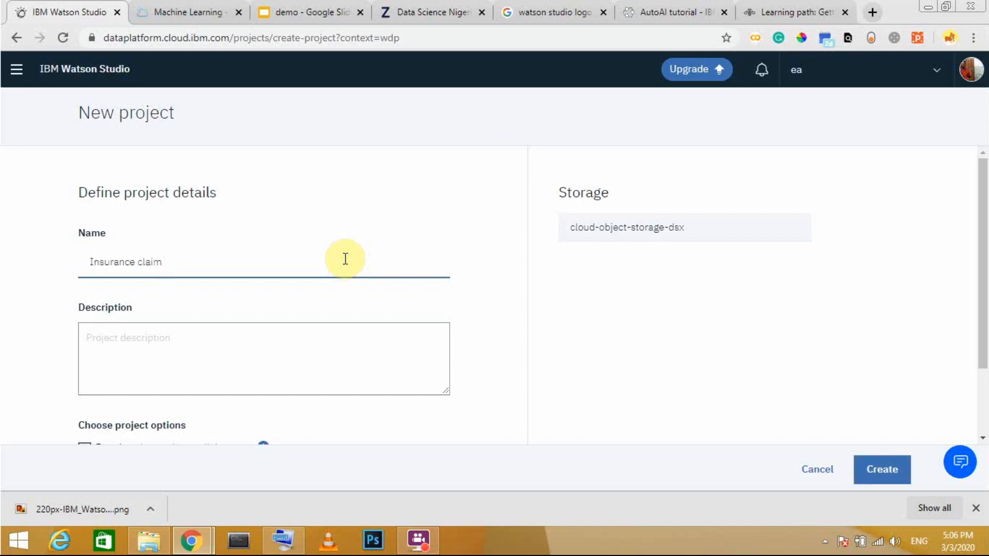
Examine the task description and downloadable data files of the insurance prediction challenge on Zindi
{"action": "left_click", "coordinate": [463, 11]}
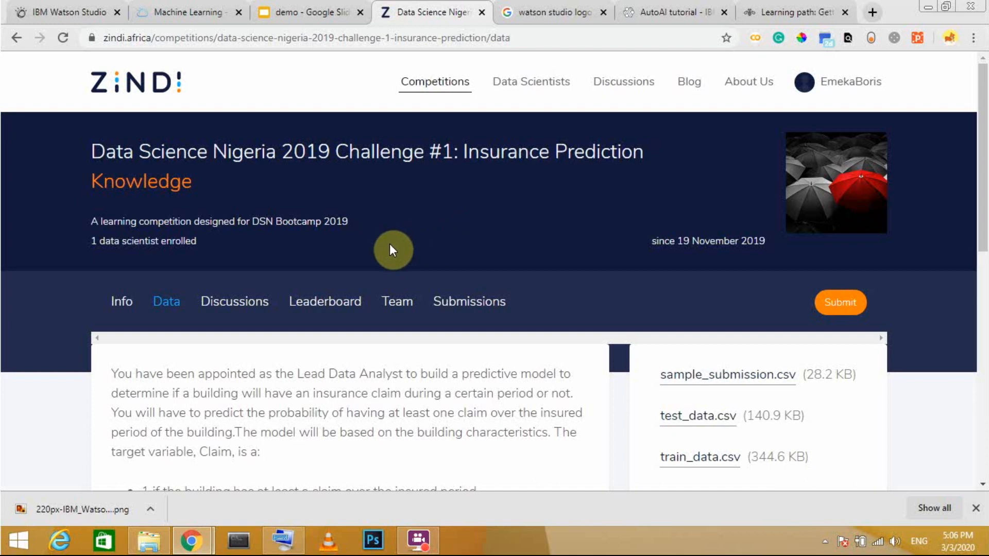
{"action": "scroll", "coordinate": [470, 185], "scroll_direction": "down", "scroll_amount": 4}
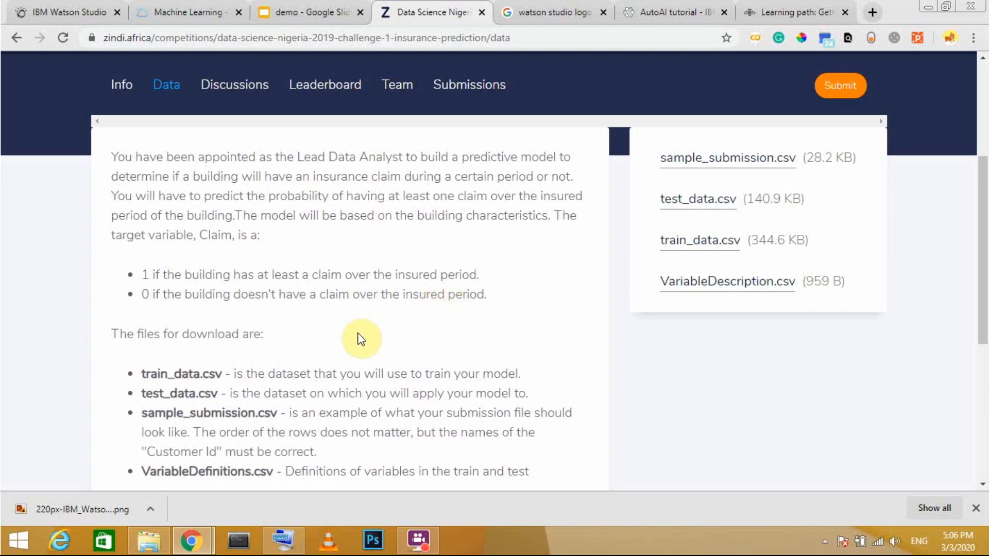
{"action": "scroll", "coordinate": [359, 338], "scroll_direction": "down", "scroll_amount": 1}
{"action": "scroll", "coordinate": [359, 337], "scroll_direction": "down", "scroll_amount": 1}
{"action": "scroll", "coordinate": [356, 336], "scroll_direction": "up", "scroll_amount": 2}
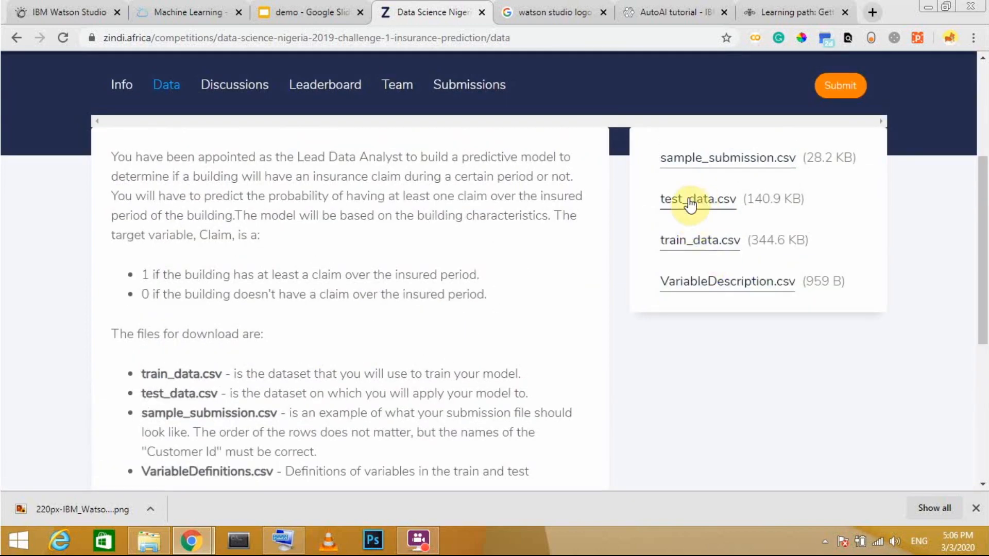
{"action": "scroll", "coordinate": [523, 282], "scroll_direction": "up", "scroll_amount": 2}
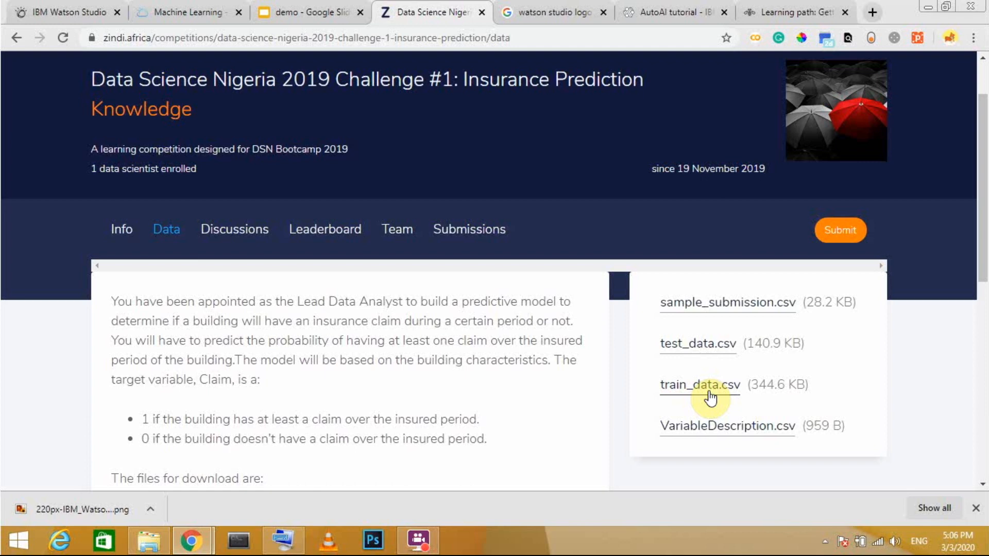
Return to the new Watson Studio project, complete its name as "Insurance claim prediction" and create it
{"action": "left_click", "coordinate": [83, 11]}
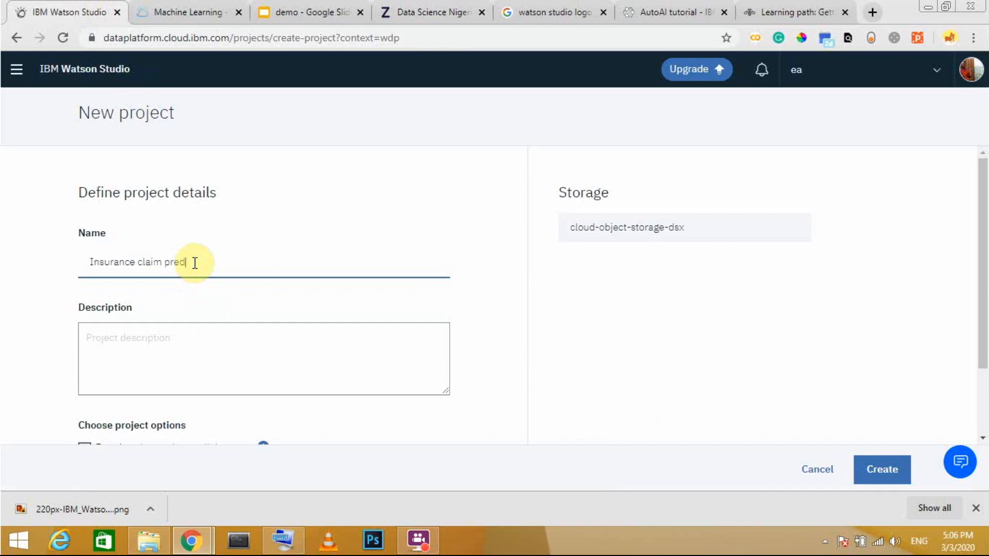
{"action": "key", "text": "Tab"}
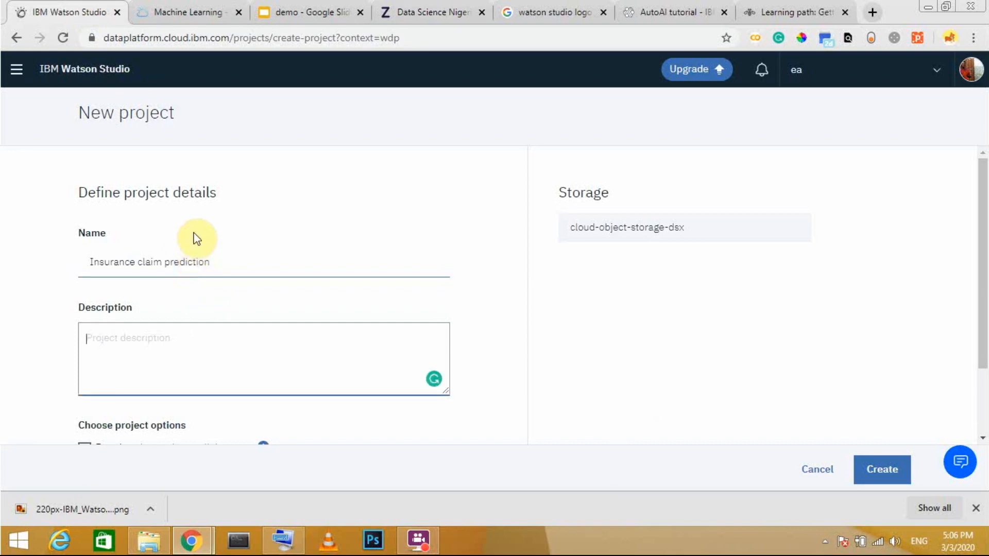
{"action": "scroll", "coordinate": [532, 292], "scroll_direction": "down", "scroll_amount": 1}
{"action": "scroll", "coordinate": [532, 291], "scroll_direction": "down", "scroll_amount": 2}
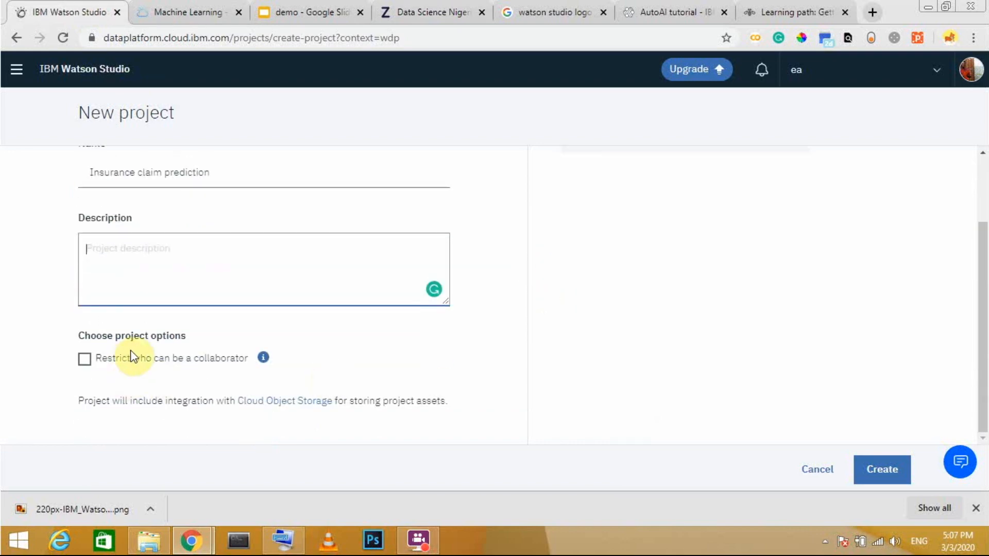
{"action": "left_click", "coordinate": [869, 483]}
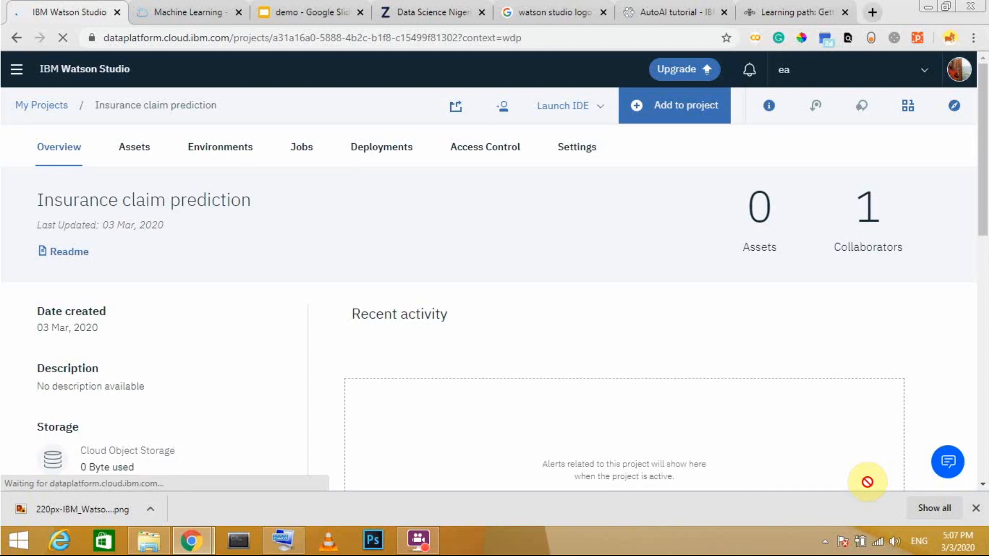
Review the new project's overview and the runtime environments available to it
{"action": "scroll", "coordinate": [421, 311], "scroll_direction": "down", "scroll_amount": 7}
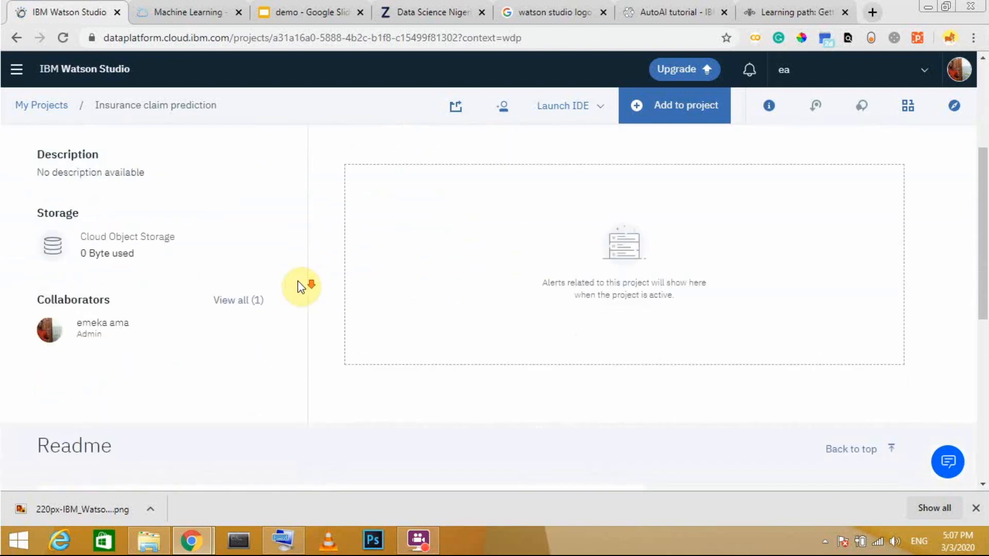
{"action": "scroll", "coordinate": [298, 281], "scroll_direction": "up", "scroll_amount": 2}
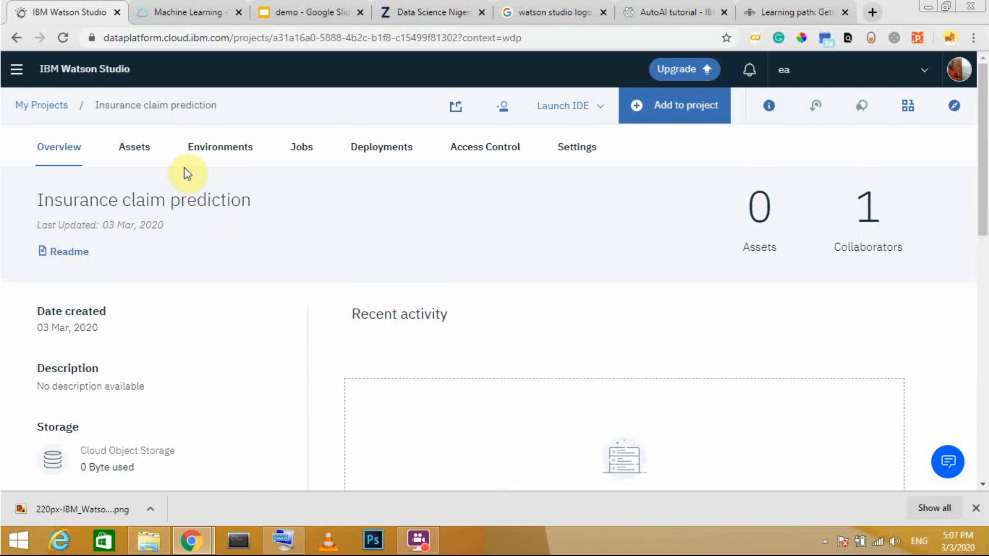
{"action": "left_click", "coordinate": [194, 157]}
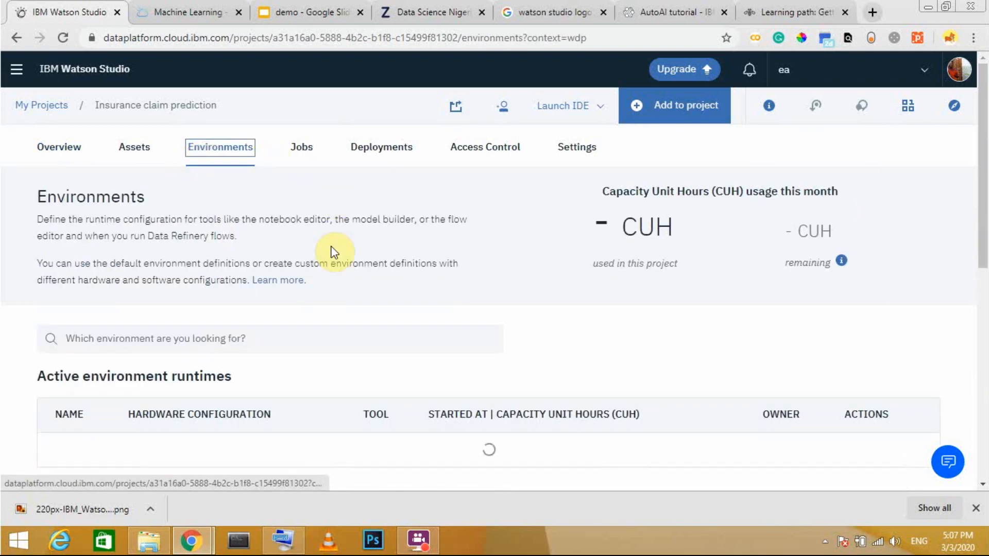
{"action": "scroll", "coordinate": [335, 315], "scroll_direction": "down", "scroll_amount": 9}
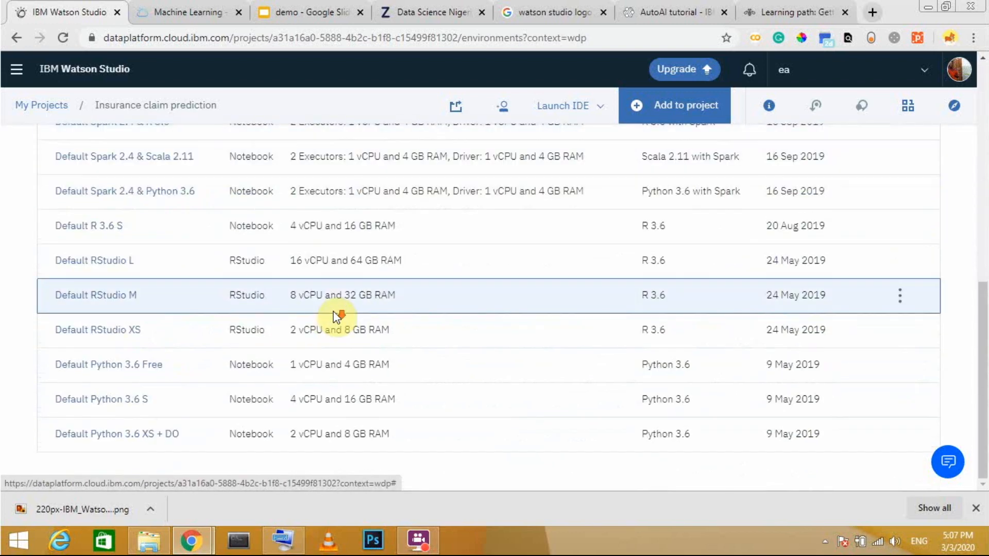
{"action": "scroll", "coordinate": [289, 382], "scroll_direction": "up", "scroll_amount": 9}
{"action": "scroll", "coordinate": [288, 382], "scroll_direction": "down", "scroll_amount": 4}
{"action": "scroll", "coordinate": [288, 361], "scroll_direction": "up", "scroll_amount": 4}
{"action": "left_click", "coordinate": [59, 149]}
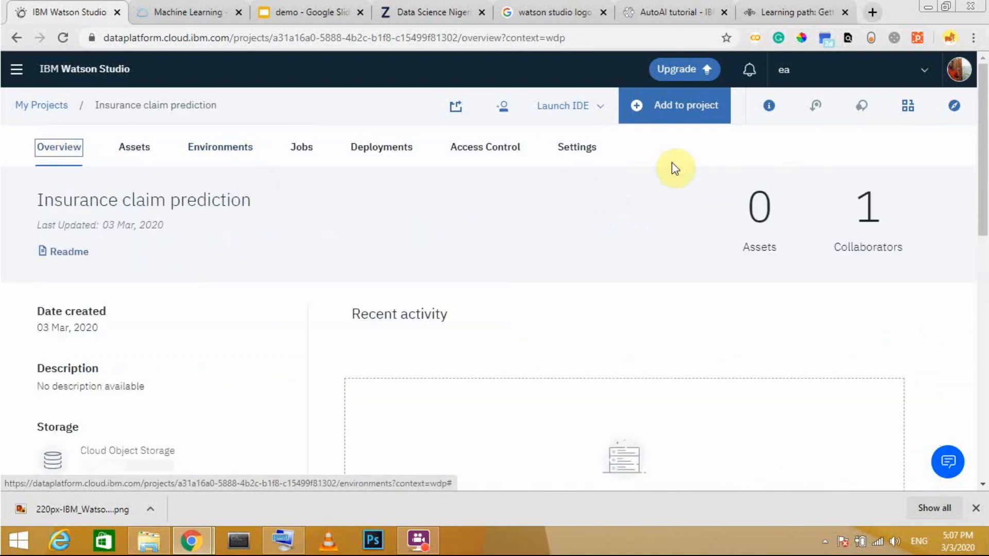
Add an AutoAI experiment to the project, bringing up its creation form
{"action": "left_click", "coordinate": [706, 109]}
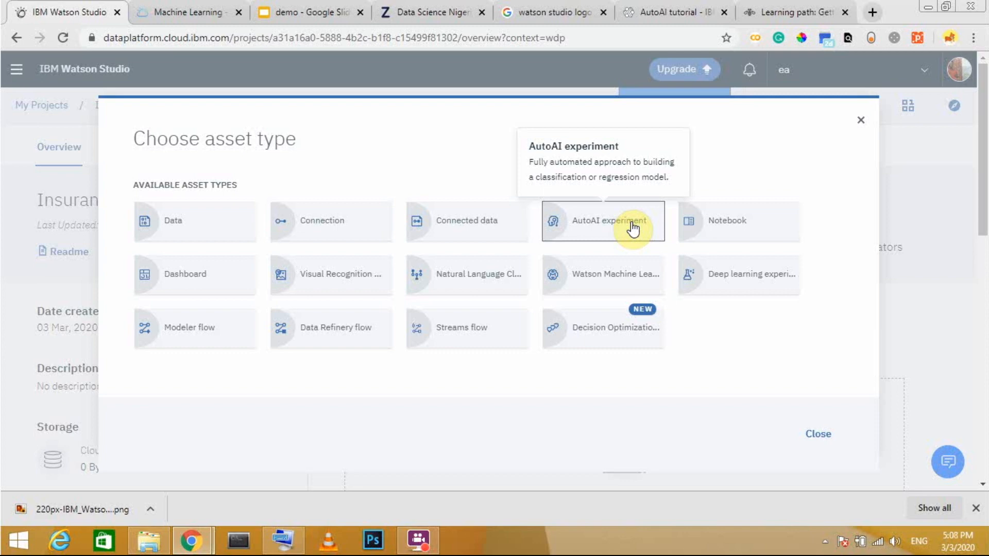
{"action": "left_click", "coordinate": [633, 228]}
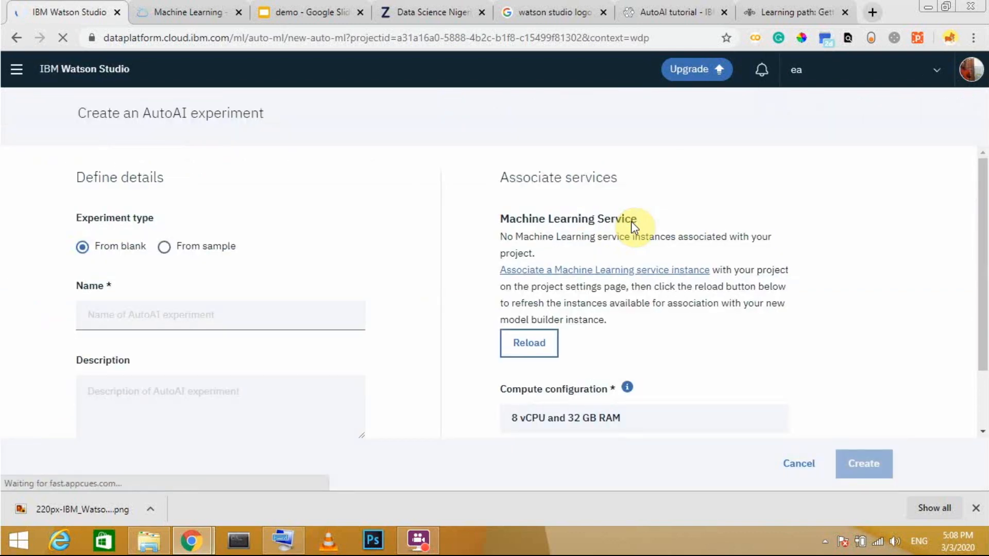
{"action": "scroll", "coordinate": [175, 258], "scroll_direction": "down", "scroll_amount": 2}
{"action": "left_click", "coordinate": [185, 235]}
{"action": "scroll", "coordinate": [175, 242], "scroll_direction": "up", "scroll_amount": 2}
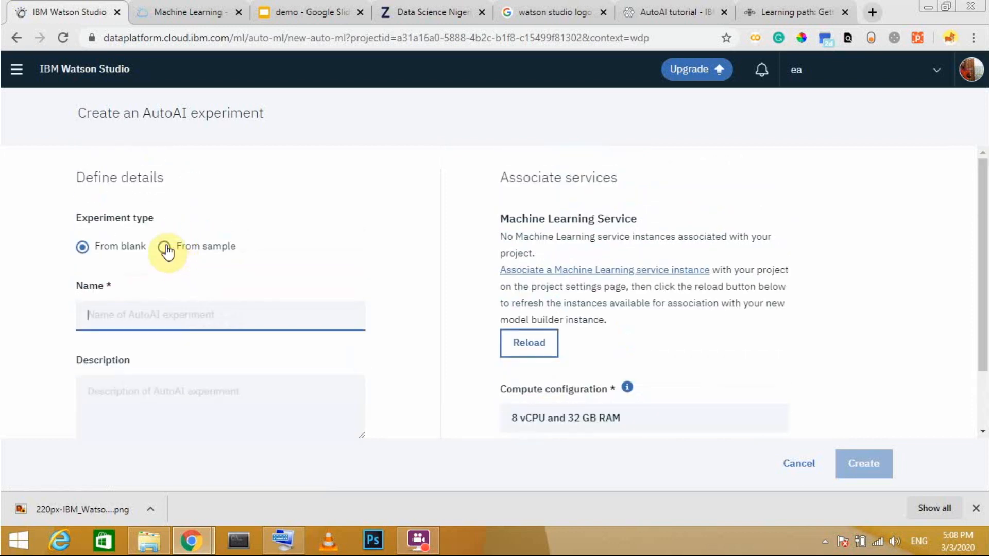
{"action": "left_click", "coordinate": [164, 247]}
{"action": "scroll", "coordinate": [177, 256], "scroll_direction": "down", "scroll_amount": 2}
{"action": "scroll", "coordinate": [175, 256], "scroll_direction": "down", "scroll_amount": 2}
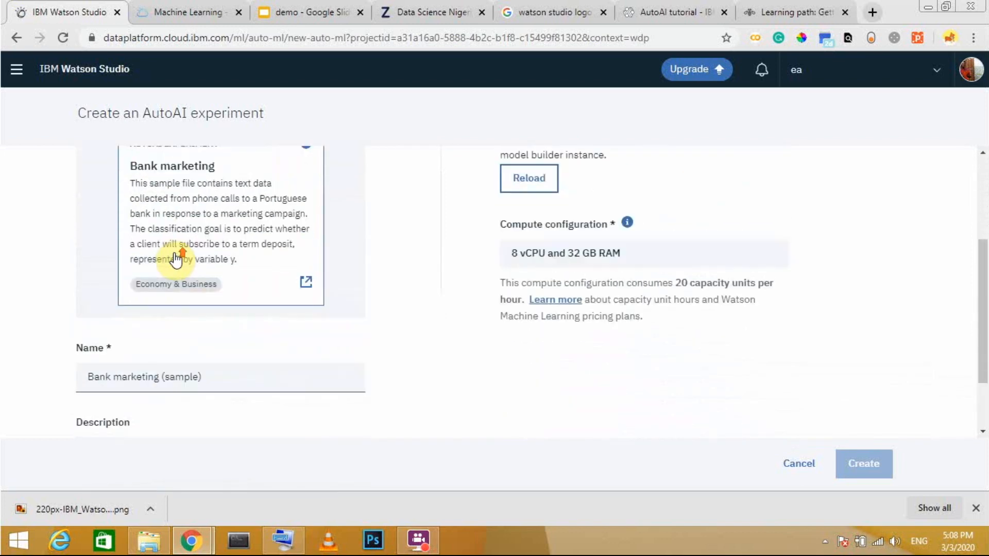
{"action": "scroll", "coordinate": [177, 258], "scroll_direction": "up", "scroll_amount": 4}
{"action": "left_click", "coordinate": [114, 250]}
Name the blank AutoAI experiment "Insurance claim project" and reload the list of associated Machine Learning service instances
{"action": "left_click", "coordinate": [176, 318]}
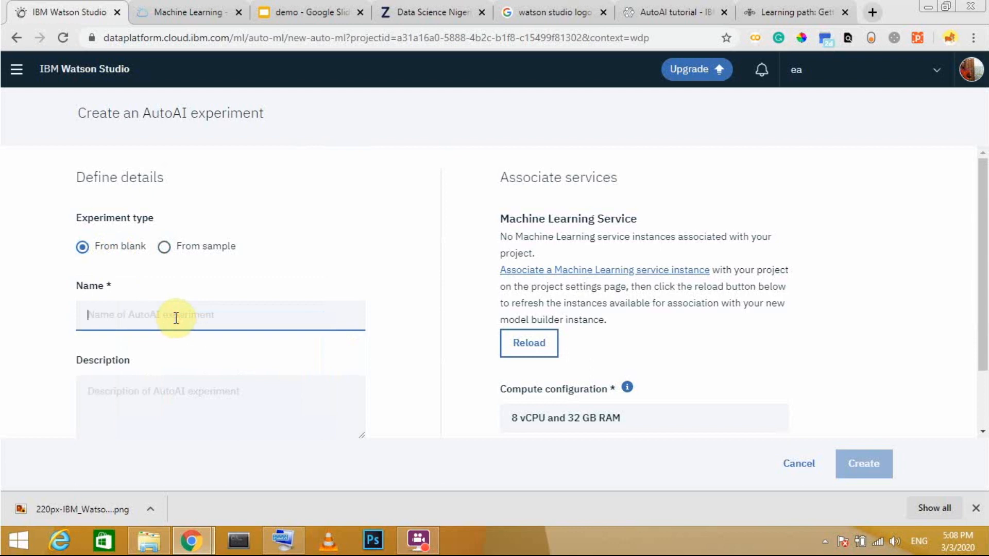
{"action": "type", "text": "Insurance claim project"}
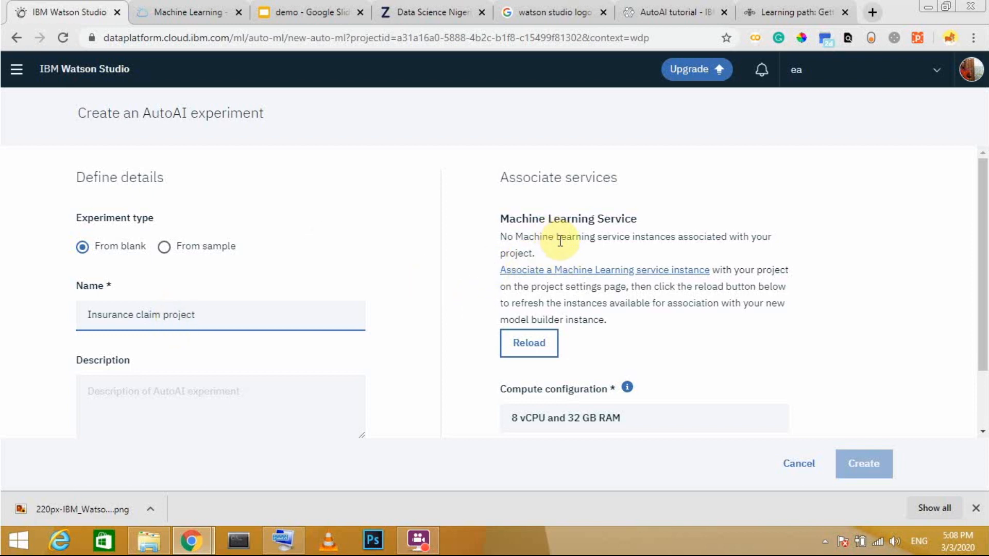
{"action": "scroll", "coordinate": [563, 242], "scroll_direction": "down", "scroll_amount": 2}
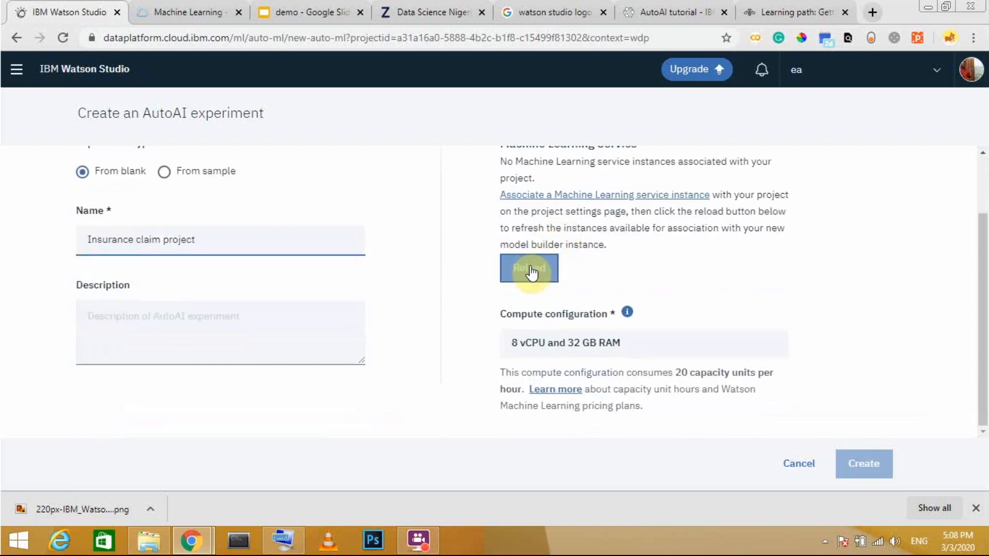
{"action": "left_click", "coordinate": [530, 271]}
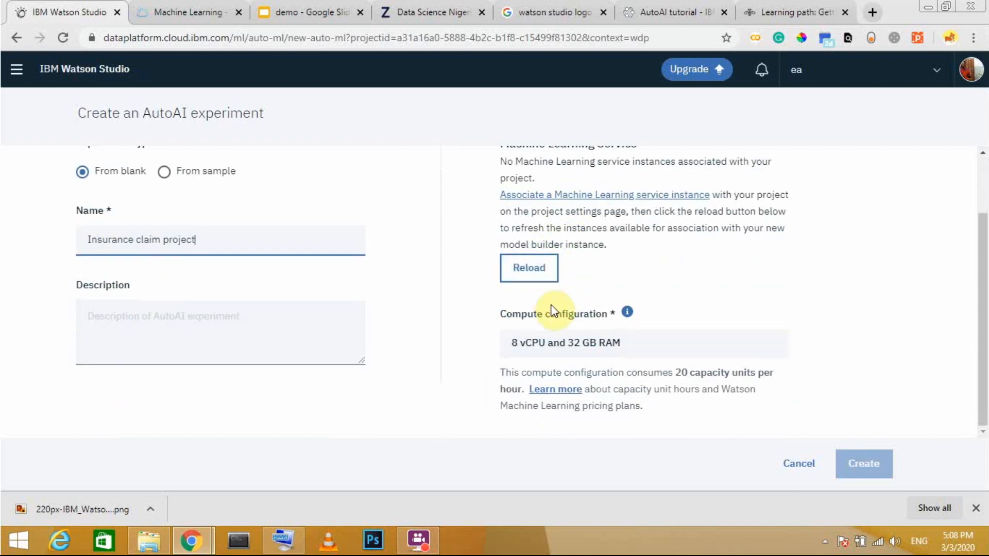
{"action": "scroll", "coordinate": [546, 295], "scroll_direction": "up", "scroll_amount": 2}
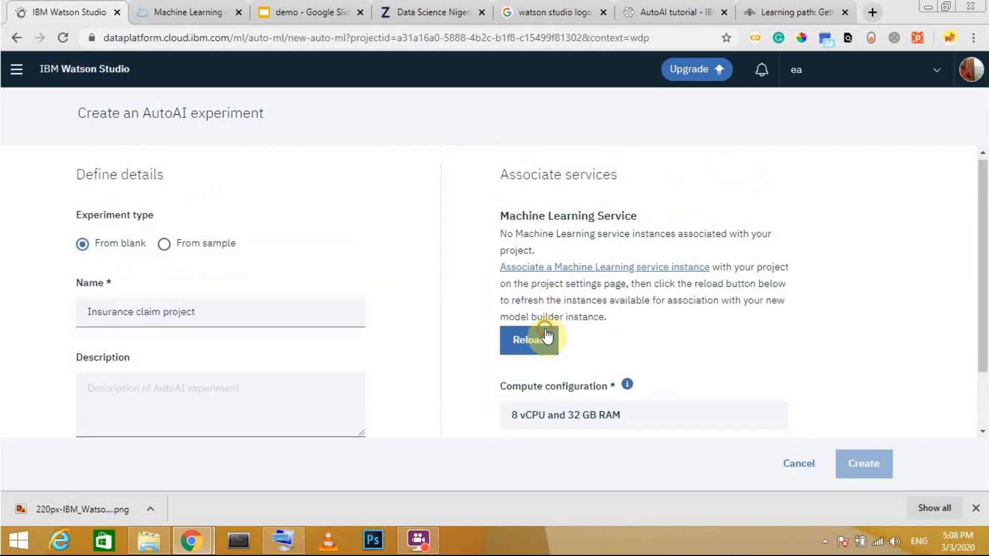
{"action": "left_click", "coordinate": [546, 335]}
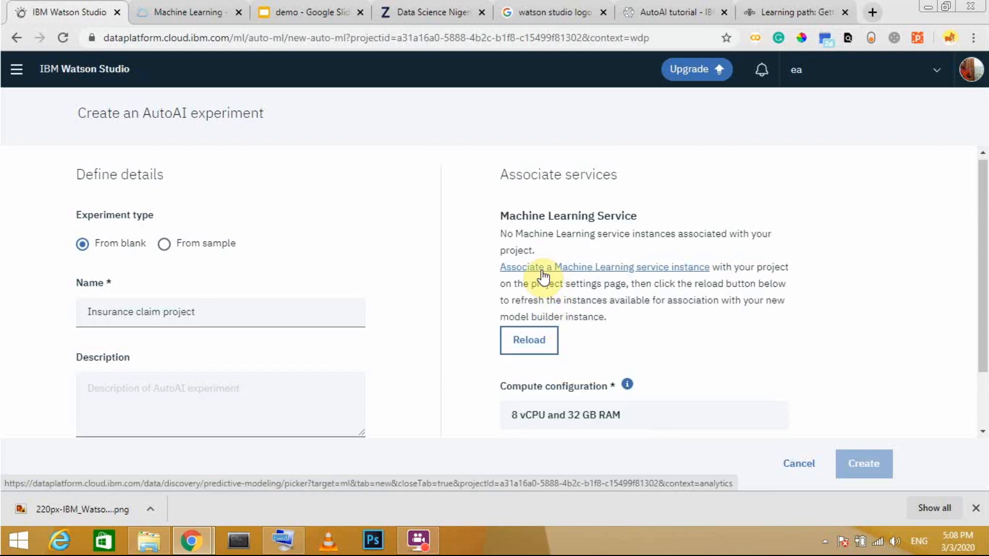
Open the page for associating a Machine Learning service instance with the project
{"action": "left_click", "coordinate": [542, 272]}
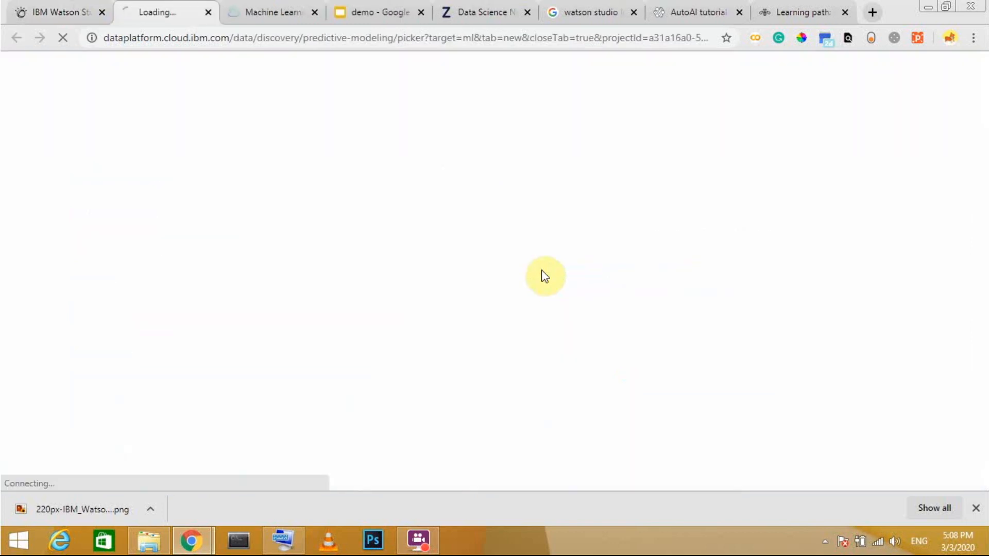
{"action": "left_click", "coordinate": [32, 8]}
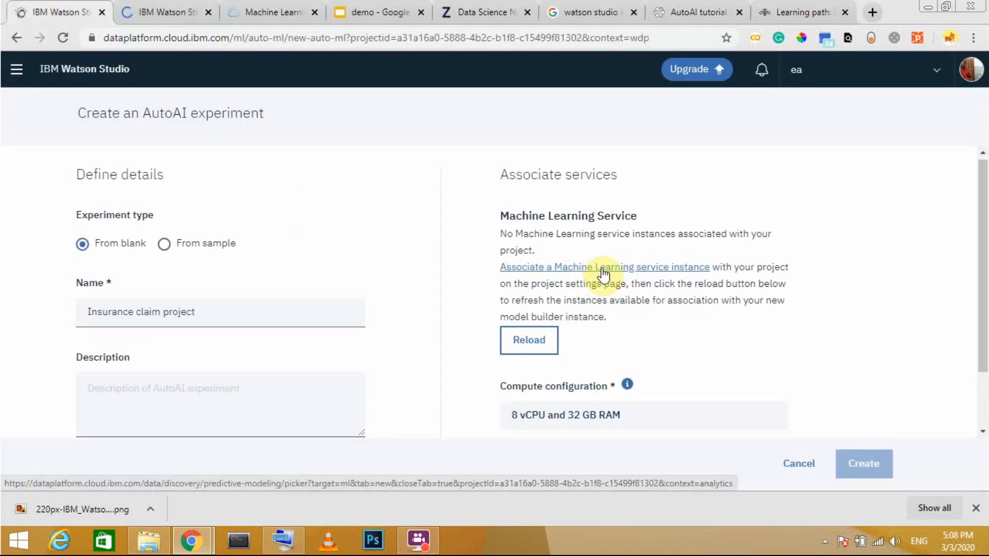
{"action": "left_click", "coordinate": [214, 9]}
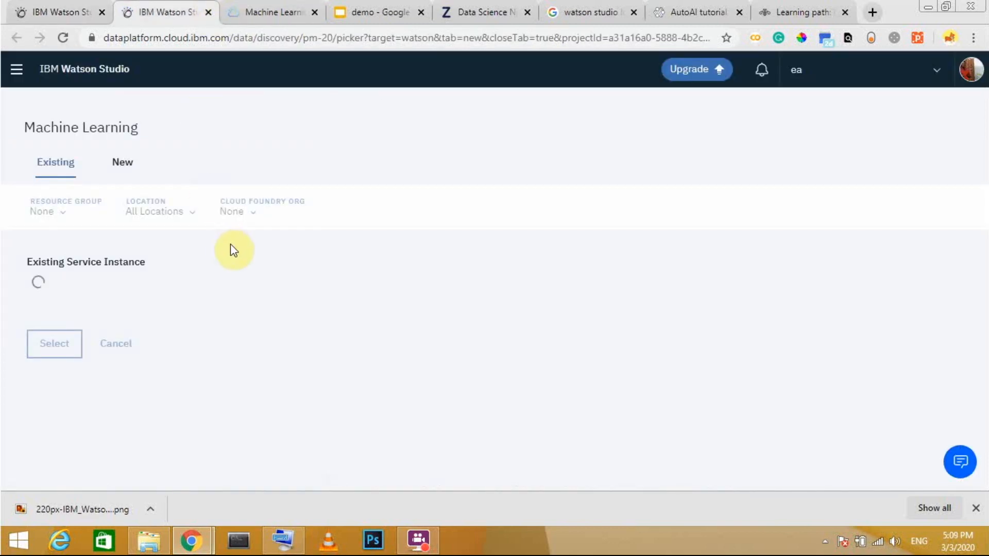
Examine the existing Machine Learning service instances and the features and pricing of the Lite, Standard and Professional plans for a new one
{"action": "left_click", "coordinate": [187, 299]}
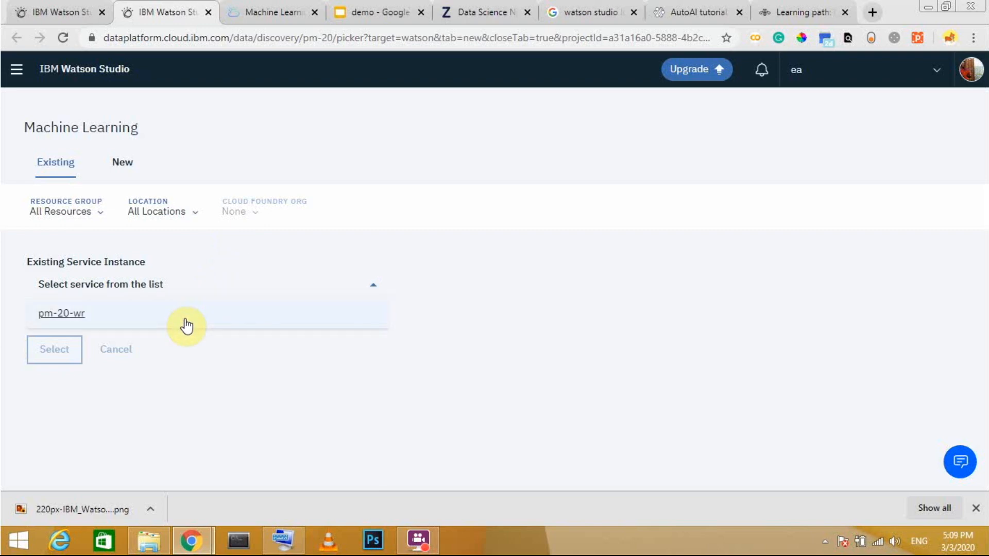
{"action": "left_click", "coordinate": [124, 163]}
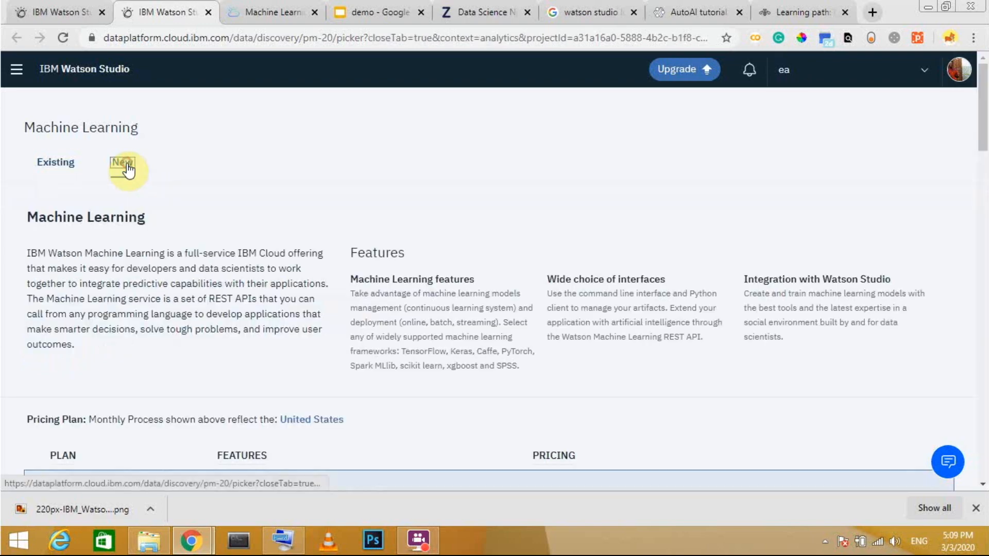
{"action": "scroll", "coordinate": [227, 252], "scroll_direction": "down", "scroll_amount": 5}
{"action": "scroll", "coordinate": [232, 263], "scroll_direction": "down", "scroll_amount": 10}
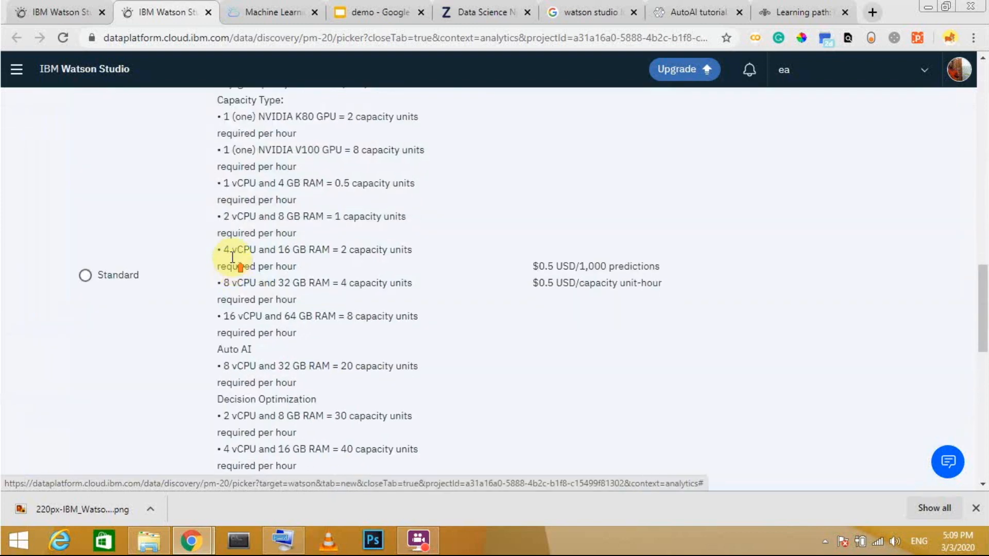
{"action": "scroll", "coordinate": [222, 255], "scroll_direction": "up", "scroll_amount": 8}
{"action": "scroll", "coordinate": [376, 261], "scroll_direction": "down", "scroll_amount": 10}
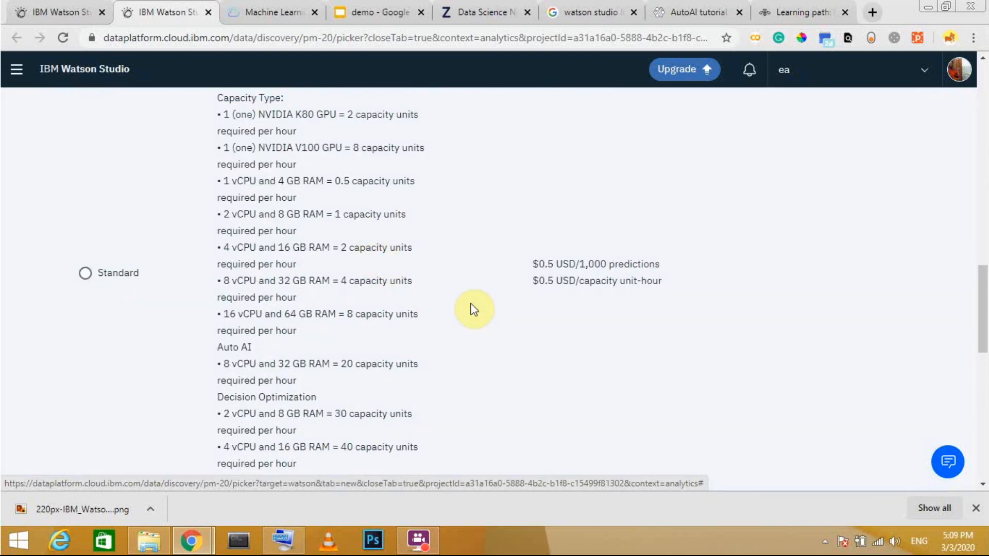
{"action": "scroll", "coordinate": [466, 296], "scroll_direction": "up", "scroll_amount": 14}
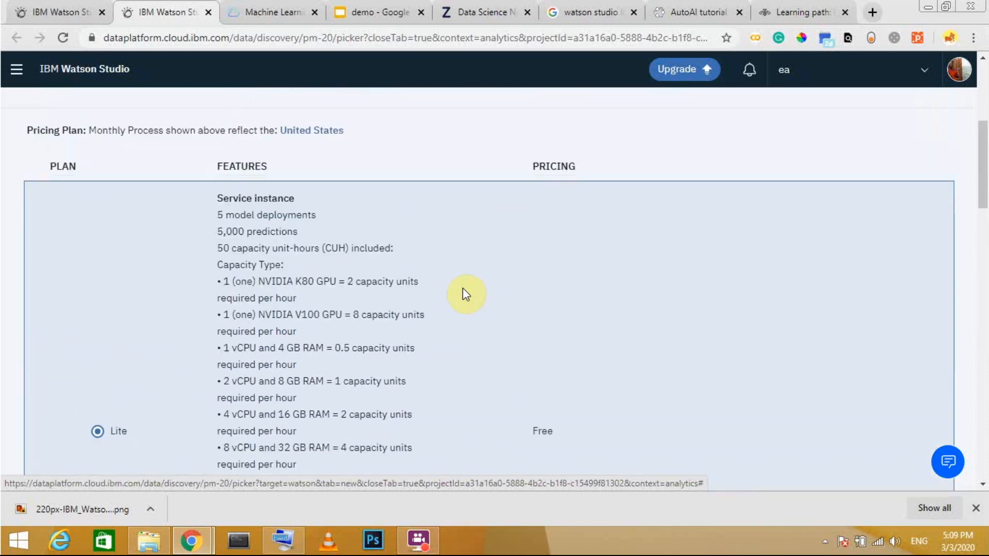
{"action": "scroll", "coordinate": [463, 291], "scroll_direction": "down", "scroll_amount": 12}
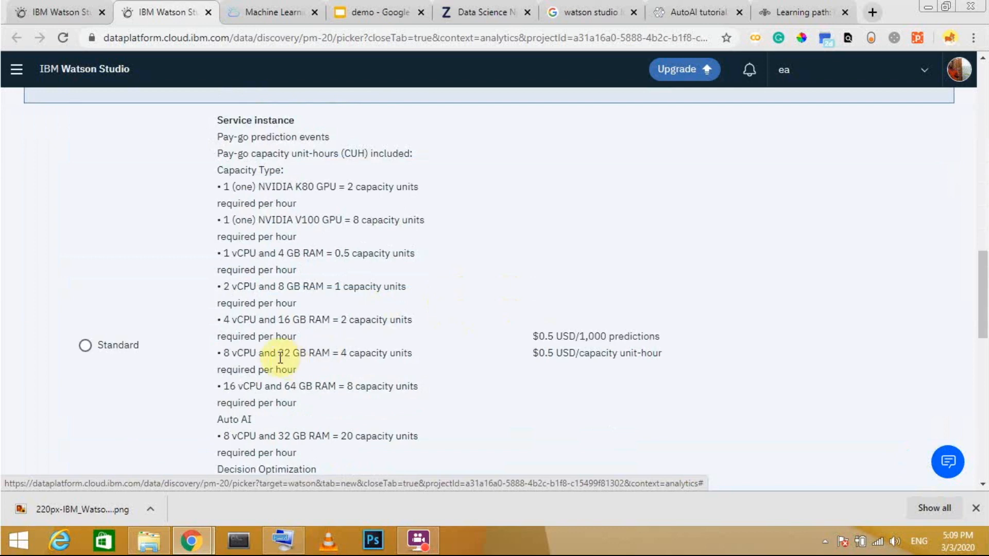
{"action": "scroll", "coordinate": [296, 350], "scroll_direction": "up", "scroll_amount": 5}
{"action": "scroll", "coordinate": [296, 351], "scroll_direction": "down", "scroll_amount": 3}
{"action": "scroll", "coordinate": [298, 338], "scroll_direction": "up", "scroll_amount": 6}
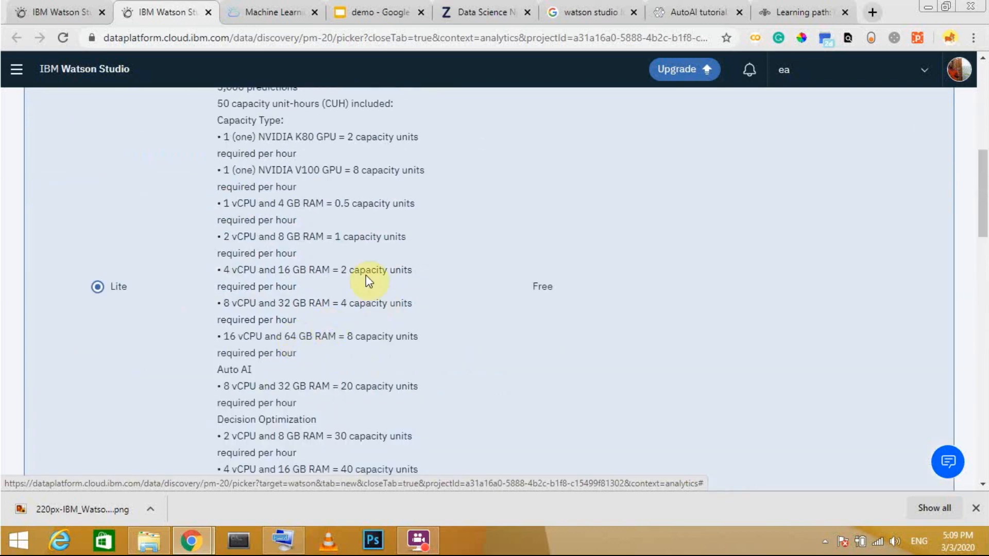
{"action": "scroll", "coordinate": [367, 278], "scroll_direction": "up", "scroll_amount": 3}
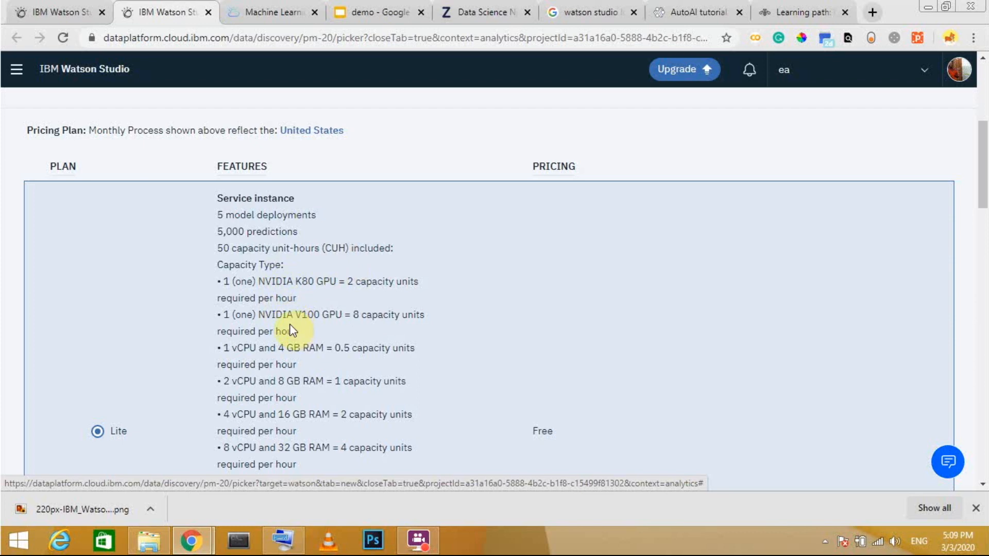
{"action": "scroll", "coordinate": [291, 329], "scroll_direction": "down", "scroll_amount": 20}
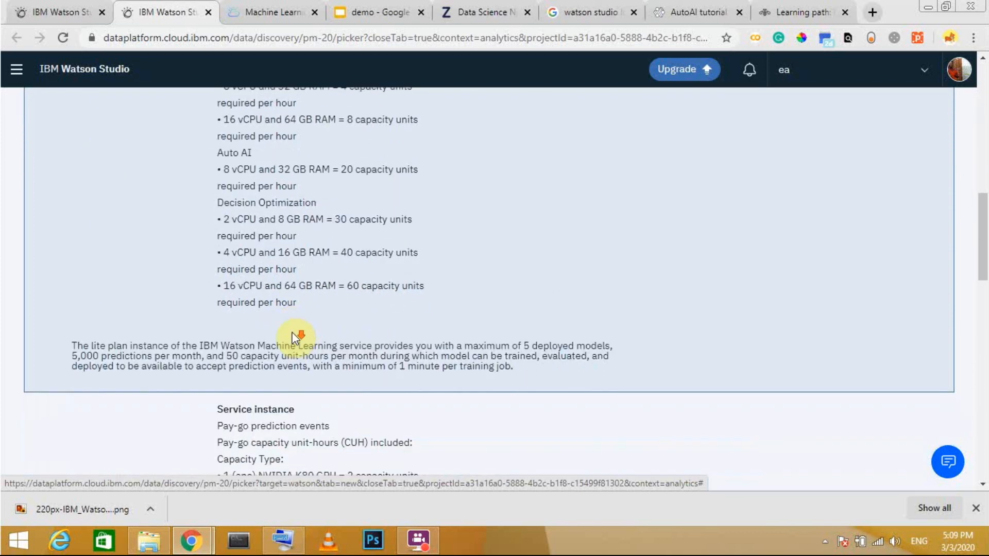
{"action": "scroll", "coordinate": [292, 331], "scroll_direction": "down", "scroll_amount": 1}
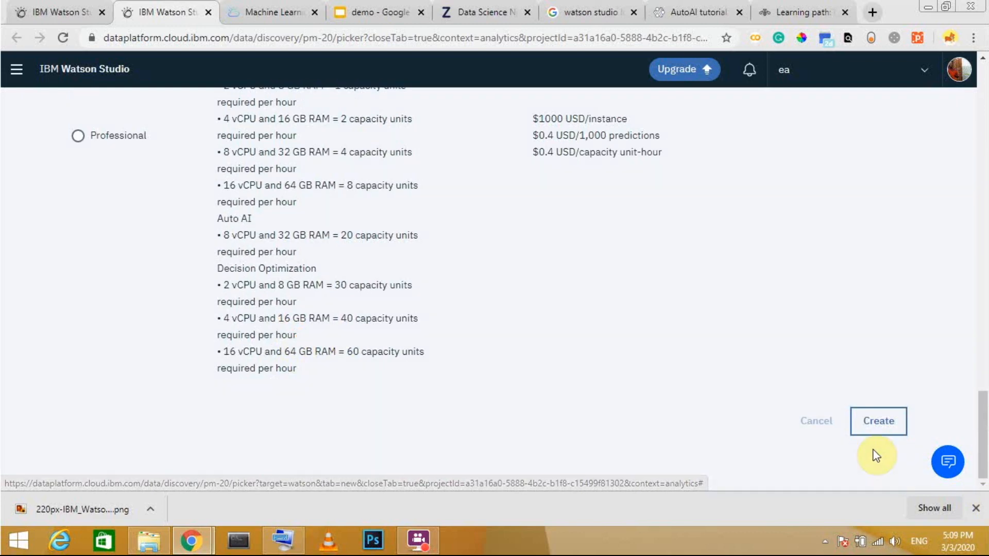
{"action": "scroll", "coordinate": [351, 267], "scroll_direction": "up", "scroll_amount": 20}
{"action": "scroll", "coordinate": [351, 267], "scroll_direction": "up", "scroll_amount": 10}
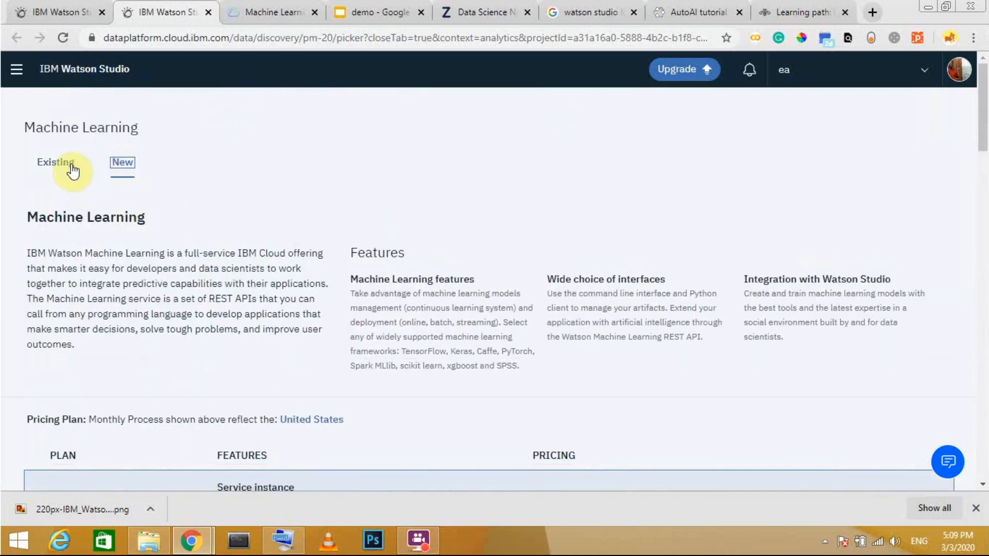
Associate the existing Machine Learning service instance pm-20-wr with the project
{"action": "left_click", "coordinate": [57, 164]}
{"action": "left_click", "coordinate": [129, 287]}
{"action": "left_click", "coordinate": [131, 323]}
{"action": "left_click", "coordinate": [37, 349]}
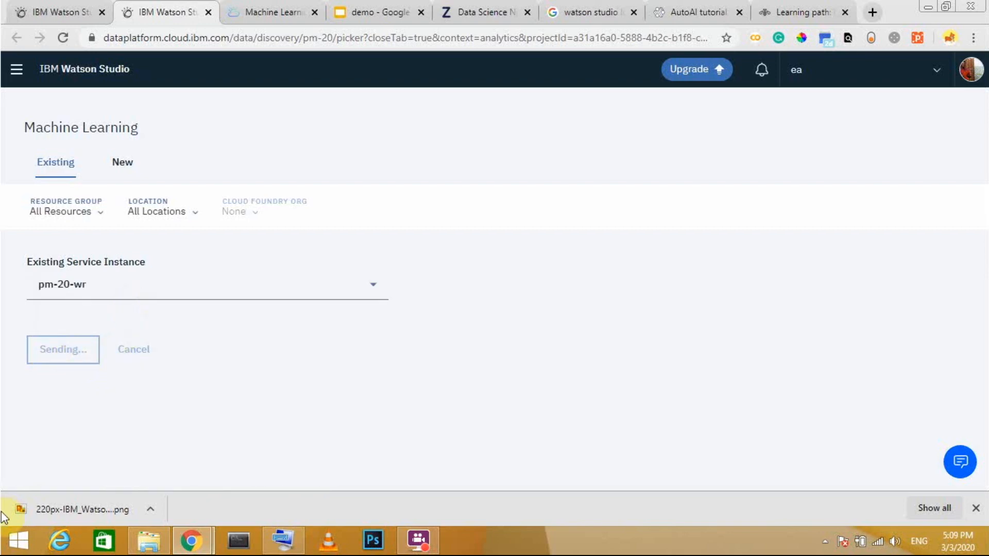
Reload the service instances in the AutoAI experiment form and create the experiment with pm-20-wr
{"action": "left_click", "coordinate": [39, 9]}
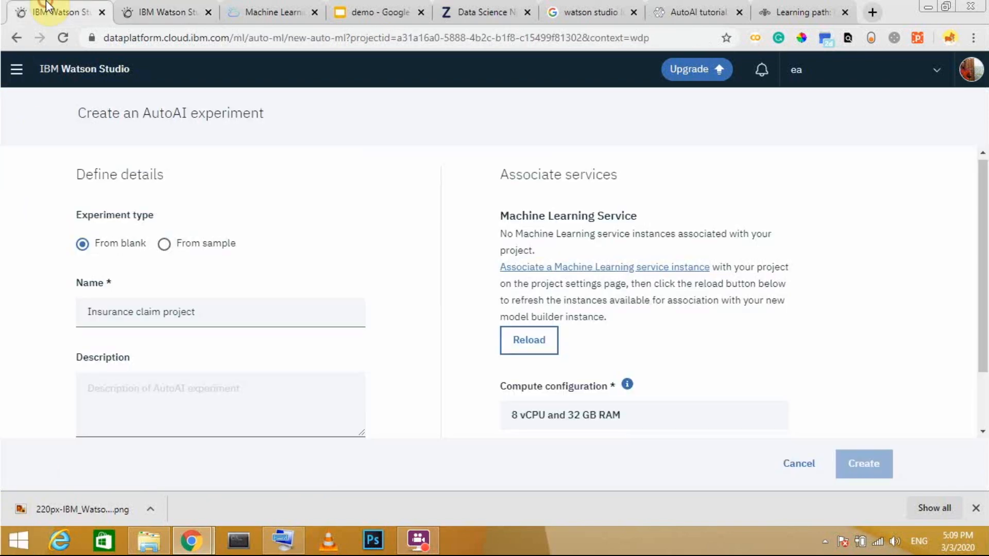
{"action": "left_click", "coordinate": [508, 337]}
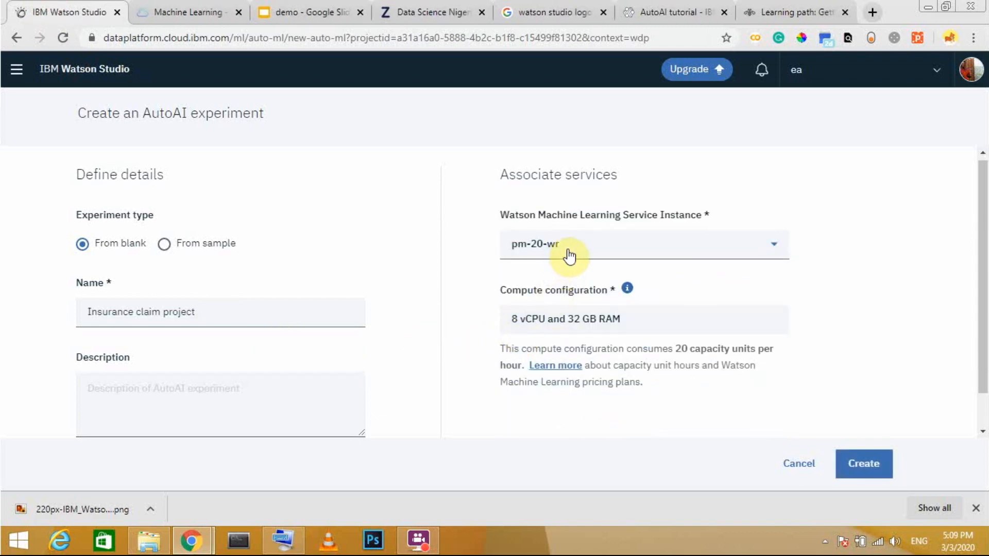
{"action": "left_click", "coordinate": [834, 464]}
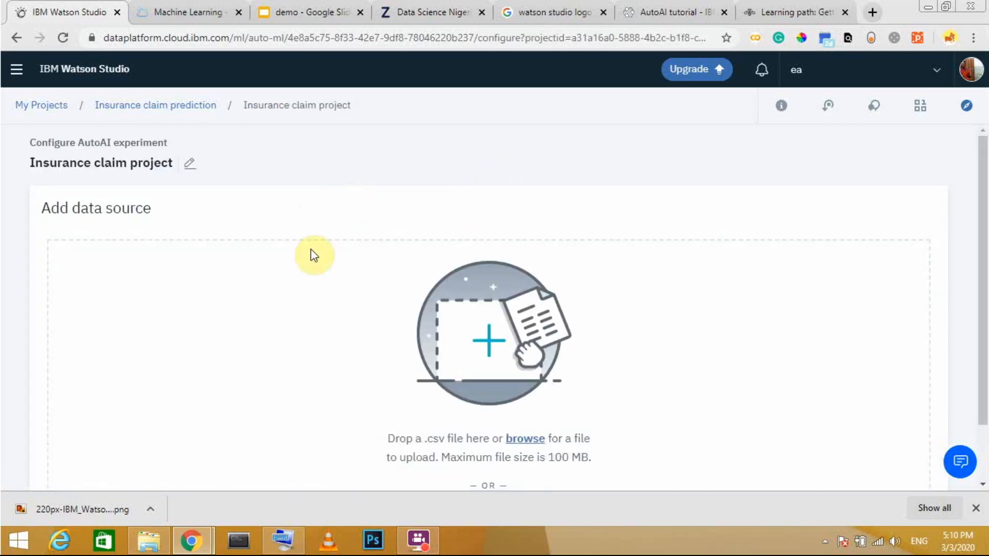
Check the data source options and the data files of the Zindi insurance prediction challenge, returning to the experiment
{"action": "scroll", "coordinate": [314, 255], "scroll_direction": "down", "scroll_amount": 3}
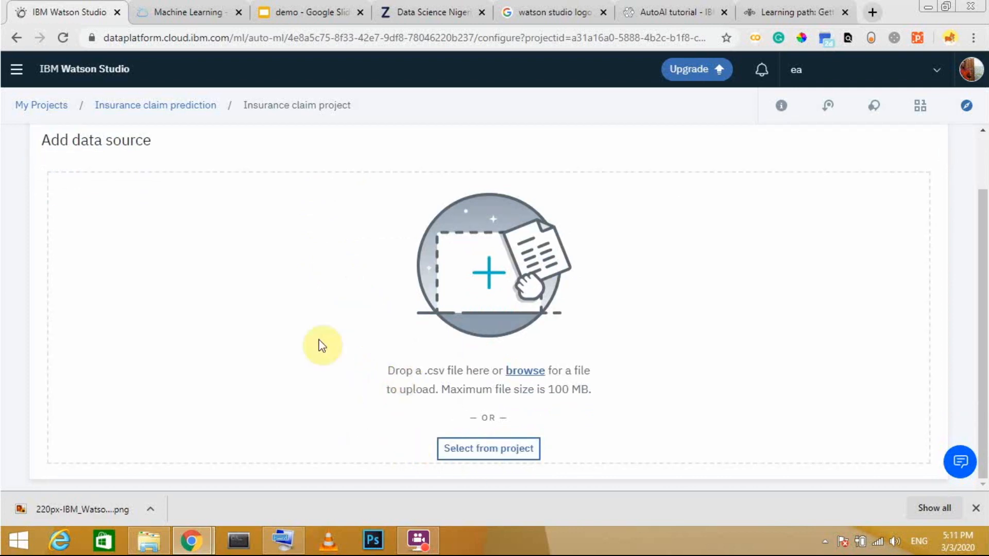
{"action": "scroll", "coordinate": [249, 263], "scroll_direction": "up", "scroll_amount": 2}
{"action": "left_click", "coordinate": [371, 8]}
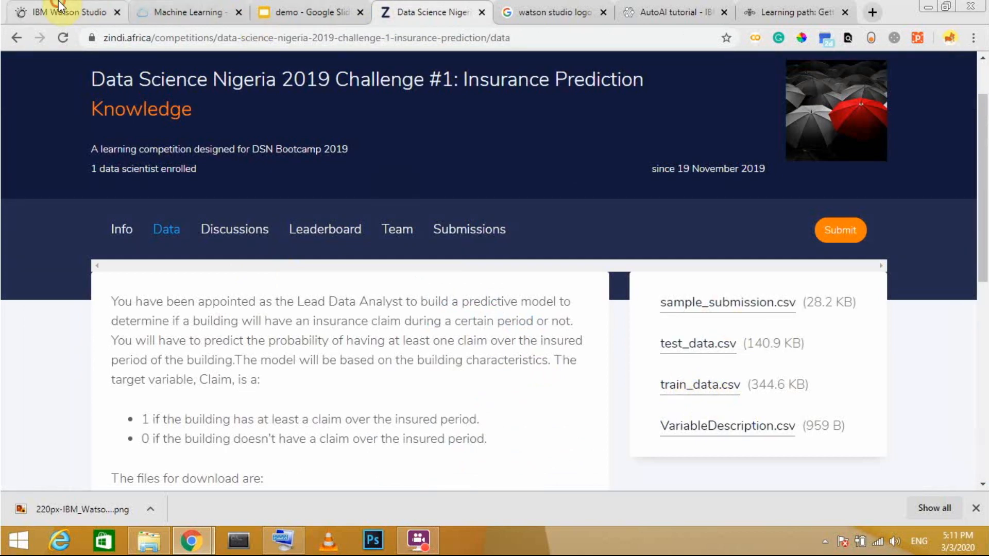
{"action": "left_click", "coordinate": [79, 6]}
Check the project's data assets for available CSV files, closing the list without selecting one
{"action": "scroll", "coordinate": [361, 412], "scroll_direction": "down", "scroll_amount": 1}
{"action": "scroll", "coordinate": [156, 263], "scroll_direction": "up", "scroll_amount": 1}
{"action": "scroll", "coordinate": [309, 335], "scroll_direction": "down", "scroll_amount": 1}
{"action": "left_click", "coordinate": [507, 448]}
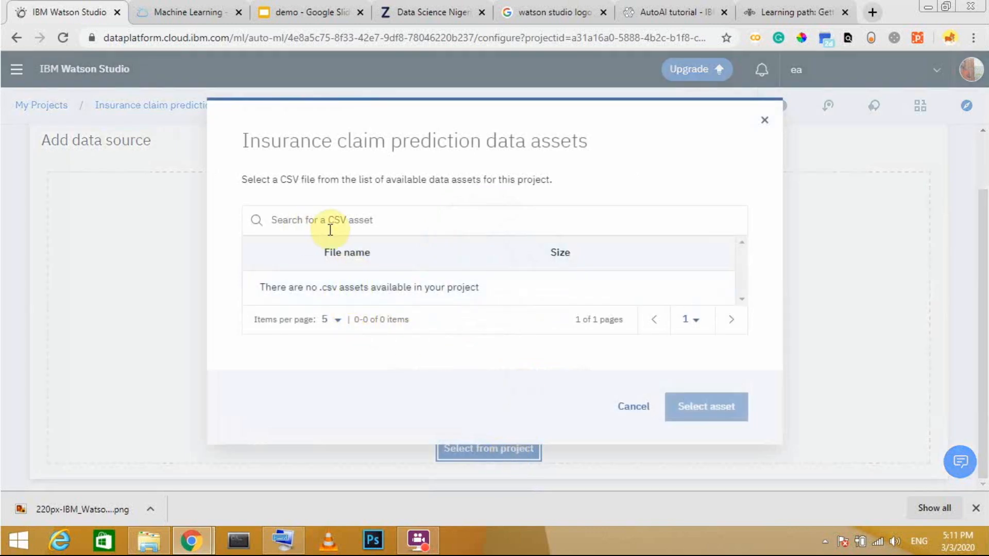
{"action": "left_click", "coordinate": [615, 416]}
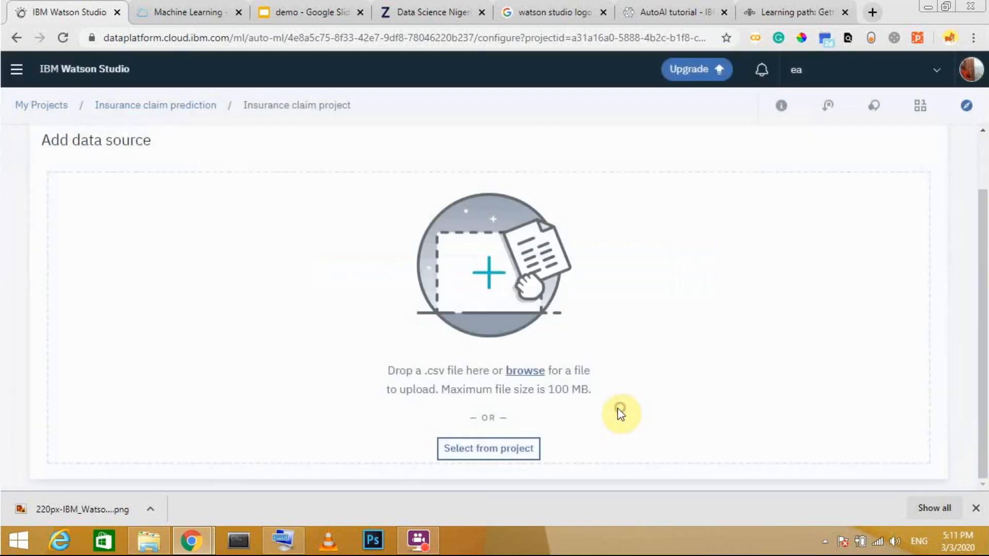
Upload the train CSV file from Downloads > data file > dsn comp > insurance claim as the experiment's data source
{"action": "left_click", "coordinate": [531, 383]}
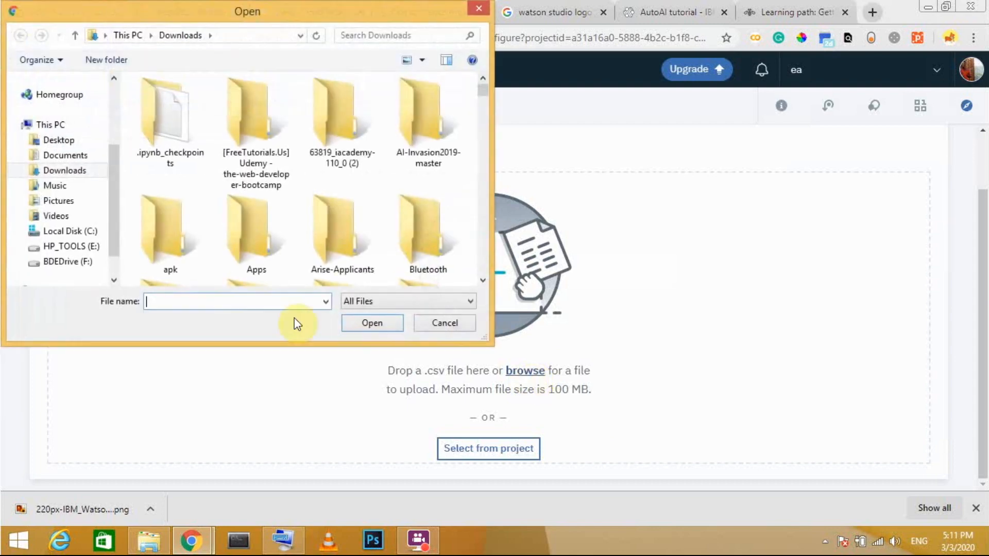
{"action": "left_click", "coordinate": [262, 249]}
{"action": "scroll", "coordinate": [262, 248], "scroll_direction": "down", "scroll_amount": 5}
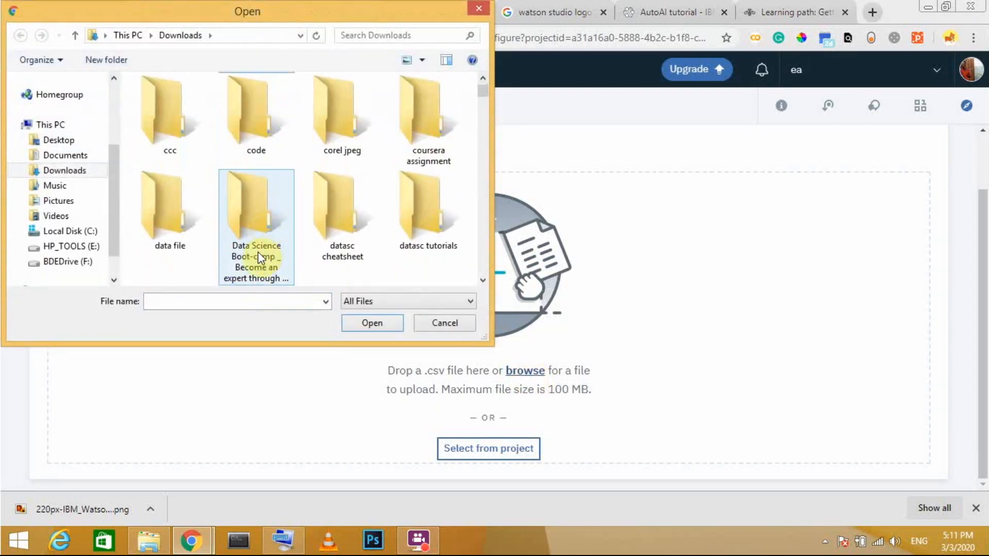
{"action": "scroll", "coordinate": [263, 154], "scroll_direction": "up", "scroll_amount": 1}
{"action": "scroll", "coordinate": [178, 250], "scroll_direction": "down", "scroll_amount": 1}
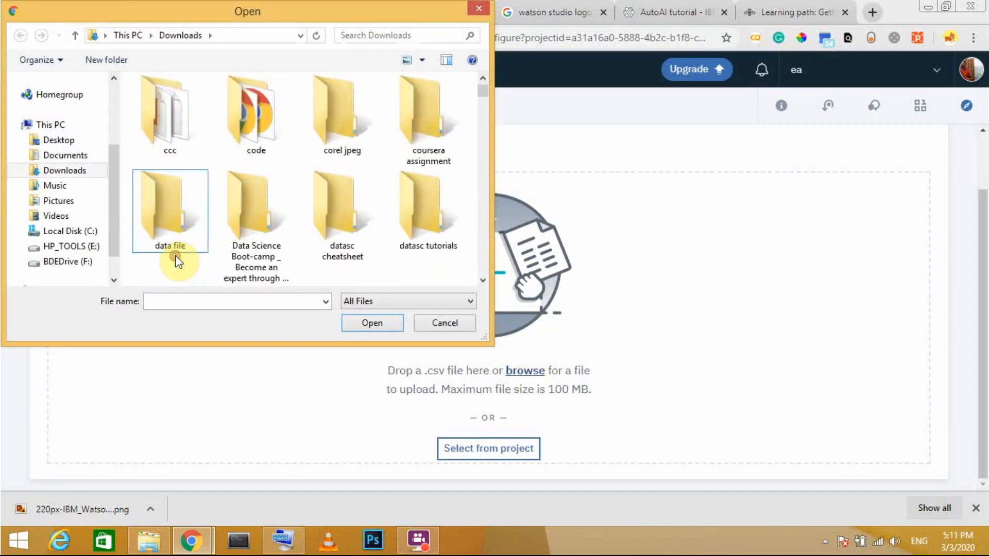
{"action": "double_click", "coordinate": [180, 209]}
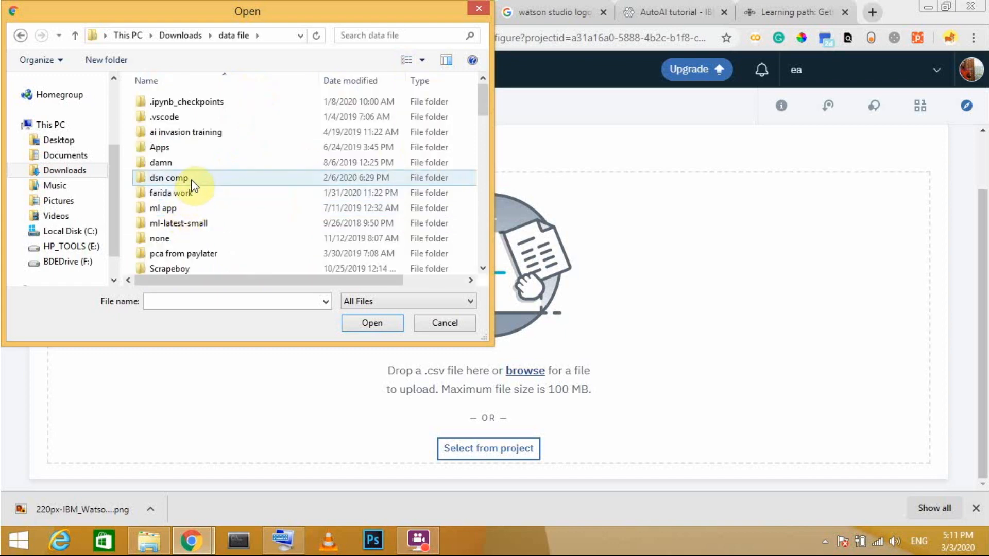
{"action": "double_click", "coordinate": [175, 178]}
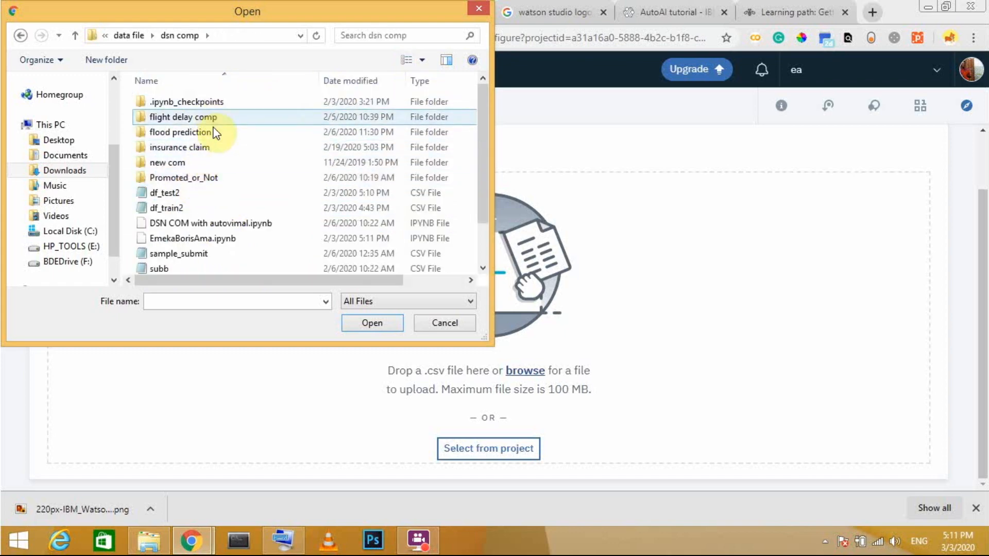
{"action": "double_click", "coordinate": [215, 149]}
{"action": "left_click", "coordinate": [201, 118]}
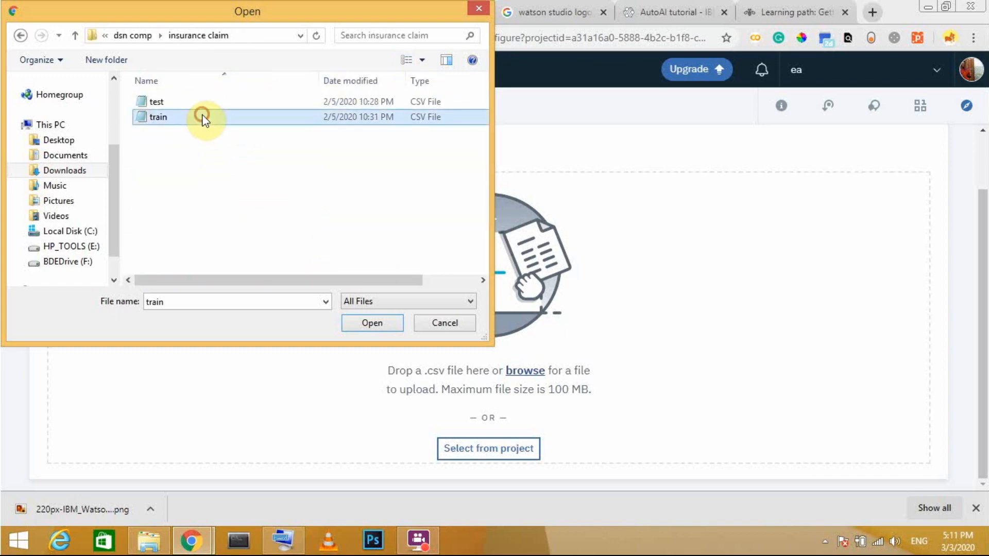
{"action": "left_click", "coordinate": [353, 320]}
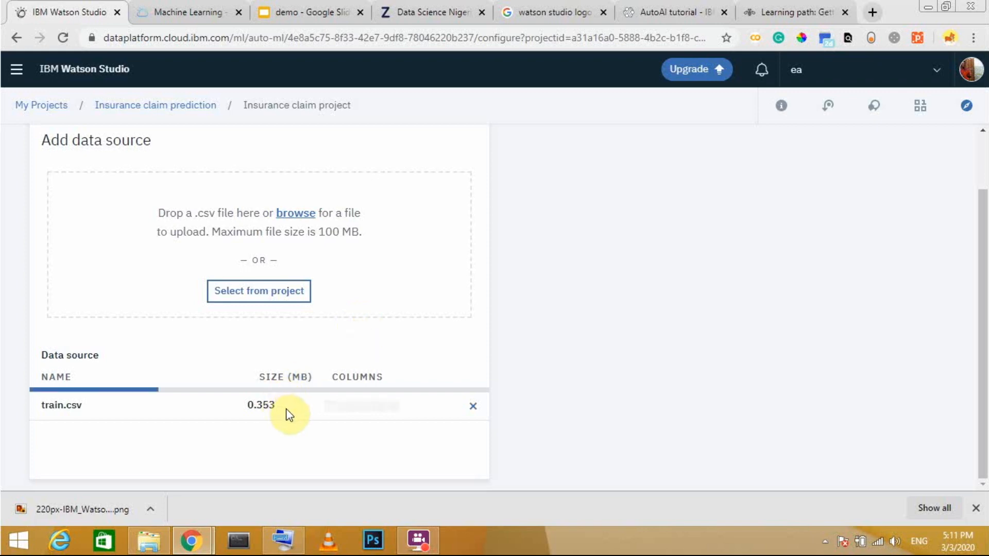
{"action": "scroll", "coordinate": [274, 360], "scroll_direction": "up", "scroll_amount": 2}
{"action": "scroll", "coordinate": [273, 360], "scroll_direction": "down", "scroll_amount": 1}
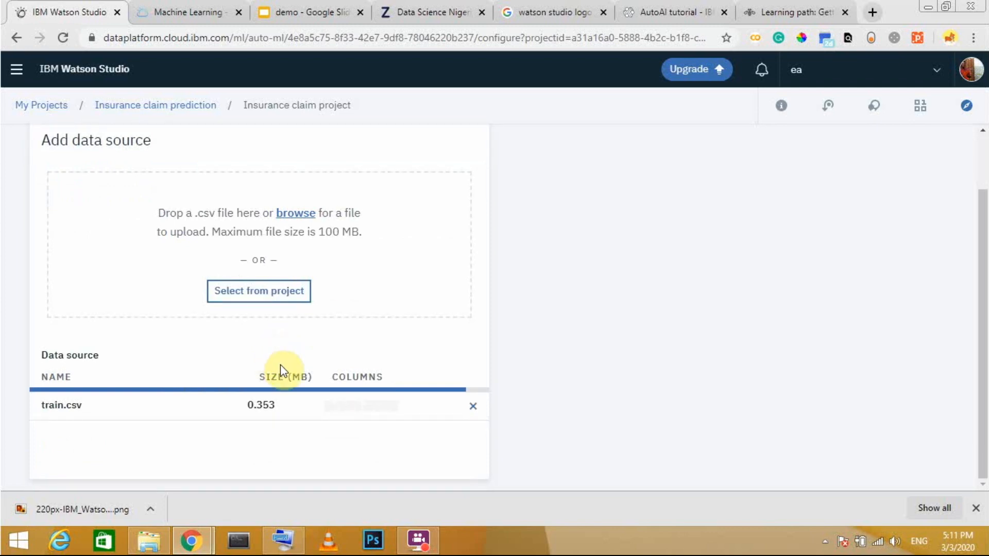
Examine the column names and data types of train.csv offered for the prediction column
{"action": "left_click", "coordinate": [701, 265]}
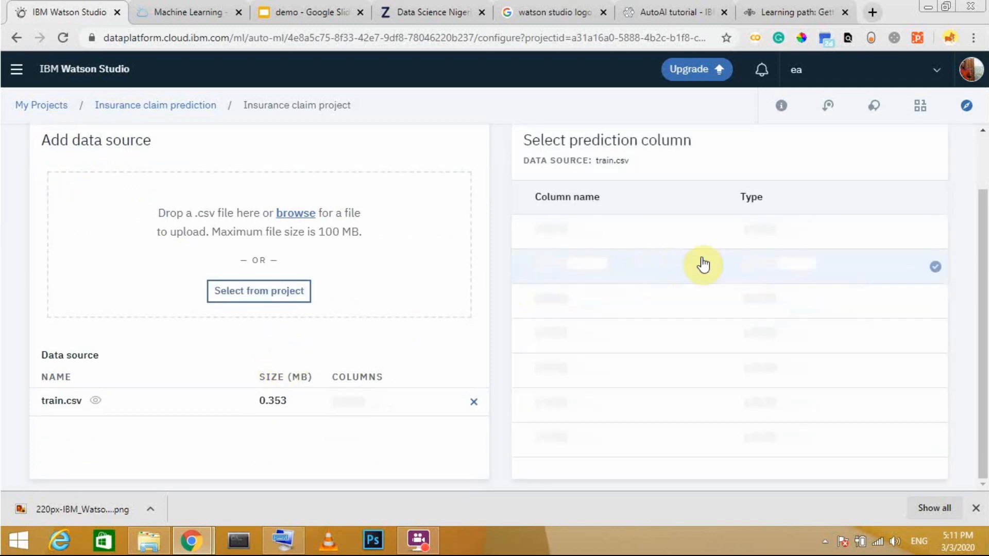
{"action": "scroll", "coordinate": [679, 396], "scroll_direction": "down", "scroll_amount": 1}
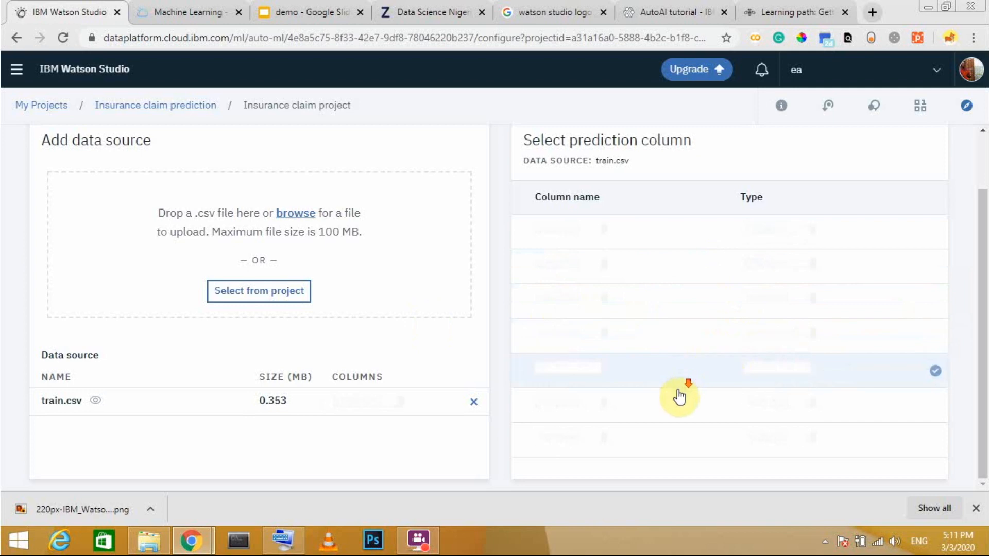
{"action": "scroll", "coordinate": [676, 429], "scroll_direction": "up", "scroll_amount": 1}
{"action": "scroll", "coordinate": [674, 370], "scroll_direction": "up", "scroll_amount": 1}
{"action": "scroll", "coordinate": [674, 369], "scroll_direction": "down", "scroll_amount": 1}
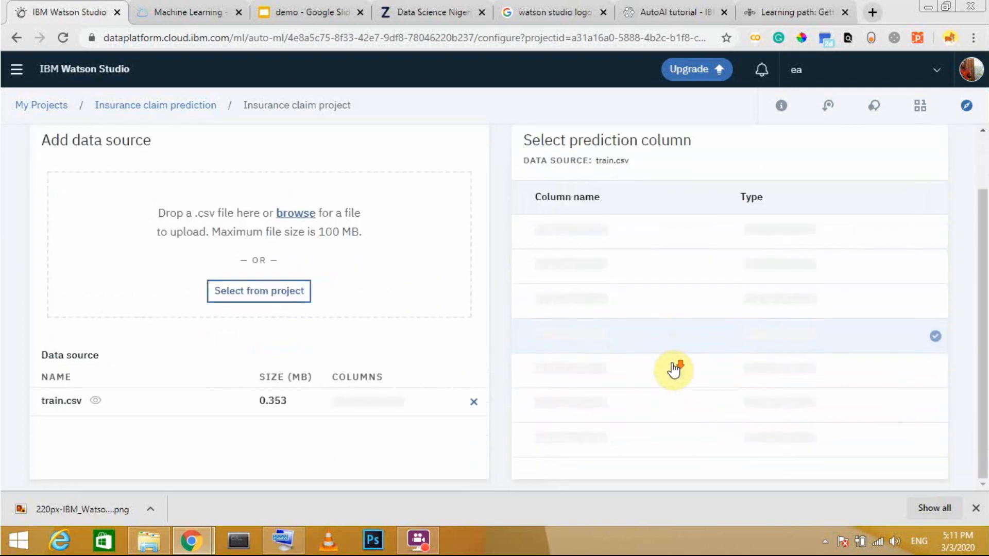
{"action": "scroll", "coordinate": [674, 369], "scroll_direction": "up", "scroll_amount": 1}
{"action": "scroll", "coordinate": [662, 389], "scroll_direction": "down", "scroll_amount": 5}
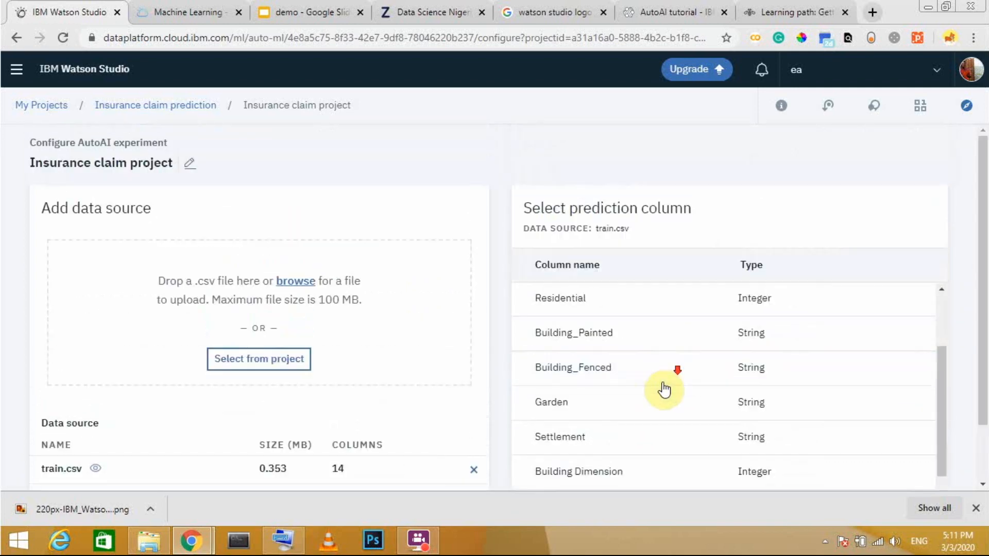
{"action": "scroll", "coordinate": [663, 387], "scroll_direction": "up", "scroll_amount": 1}
{"action": "scroll", "coordinate": [663, 387], "scroll_direction": "up", "scroll_amount": 4}
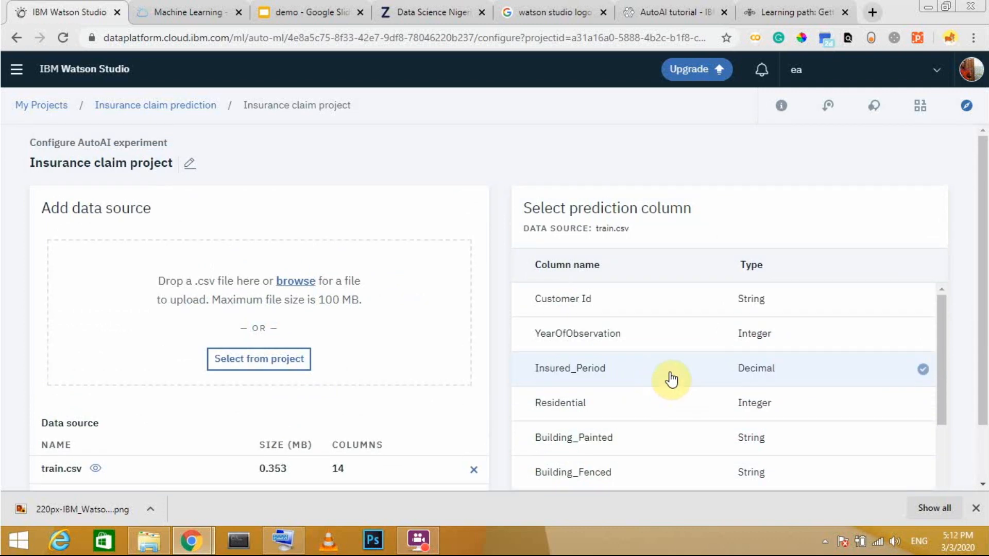
{"action": "left_click", "coordinate": [657, 308]}
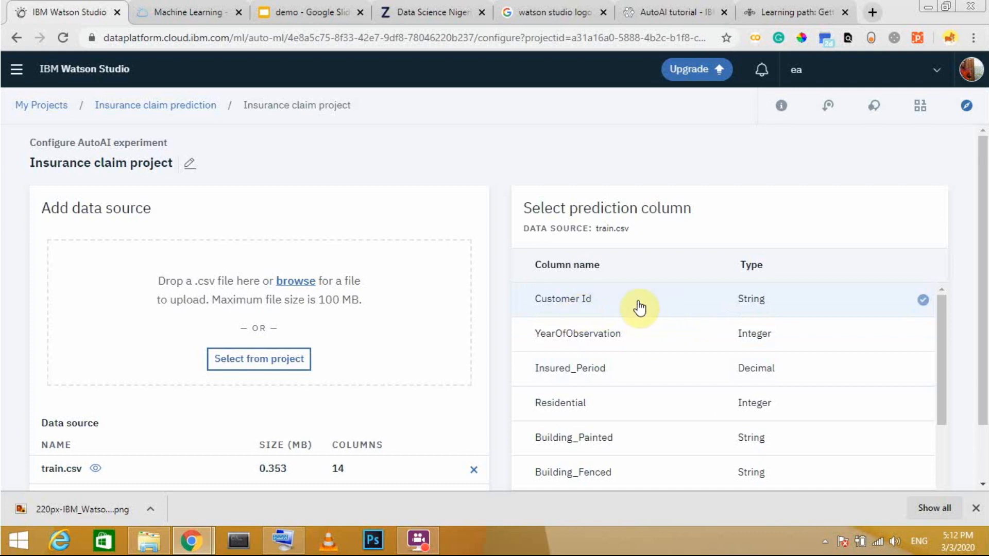
{"action": "left_click", "coordinate": [628, 342]}
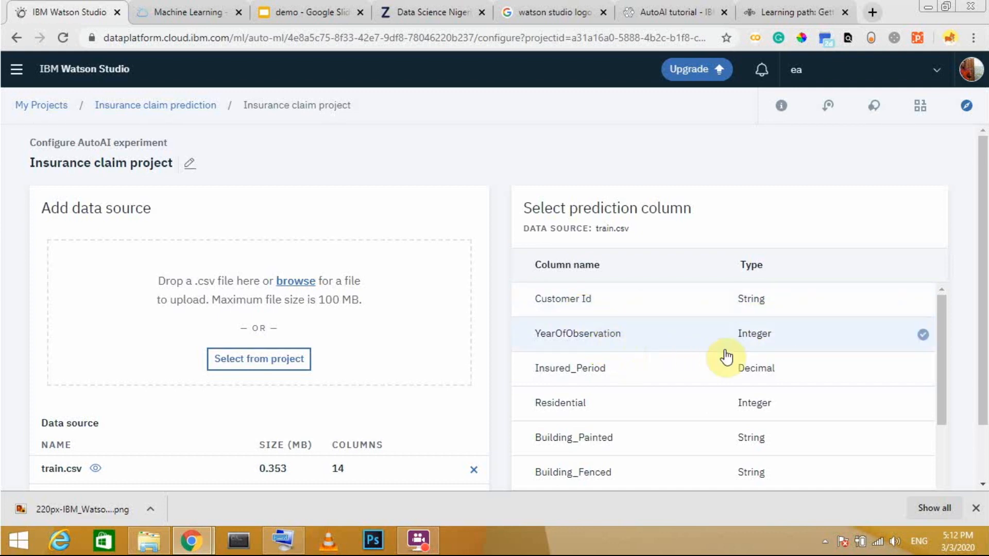
{"action": "left_click", "coordinate": [595, 376]}
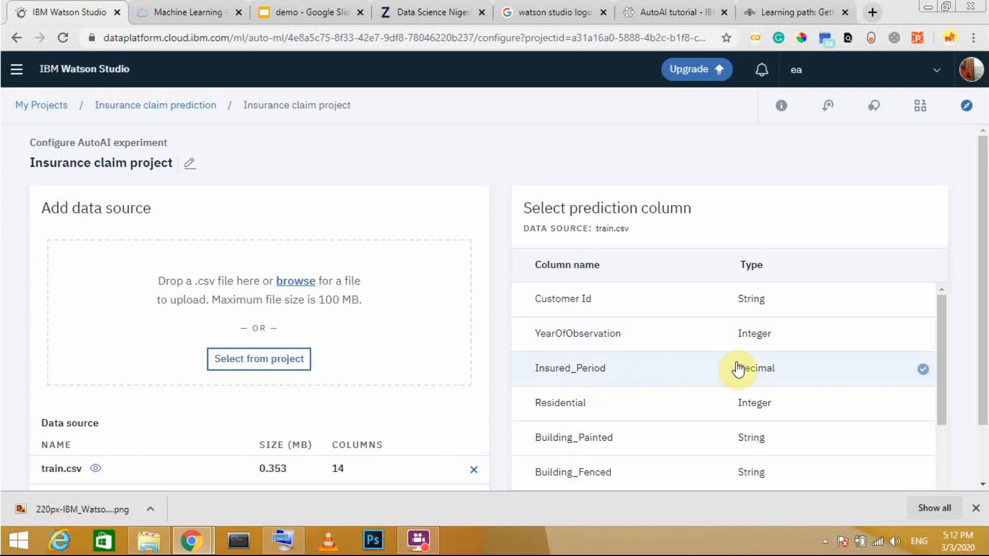
Choose Claim as the prediction column from the train.csv column list
{"action": "left_click", "coordinate": [651, 400]}
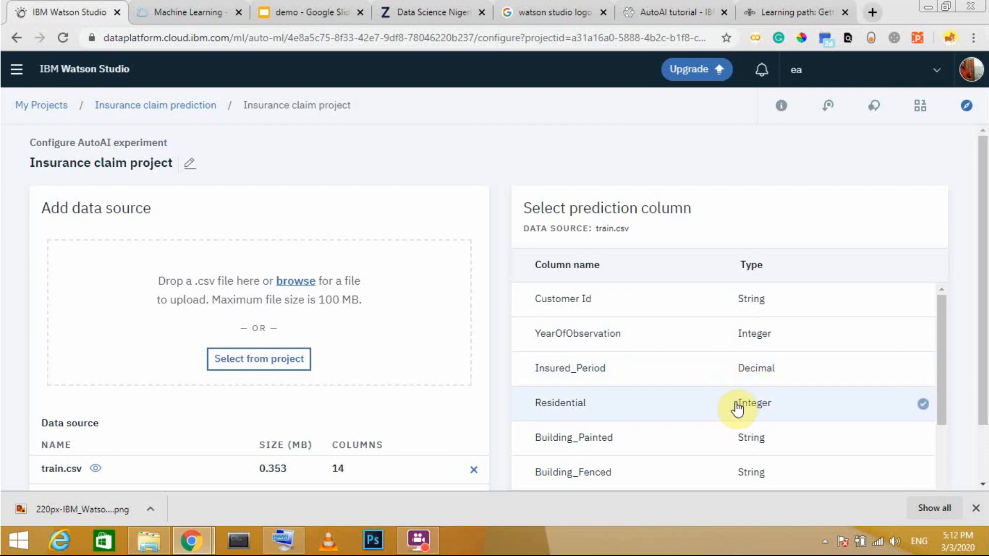
{"action": "left_click", "coordinate": [618, 436]}
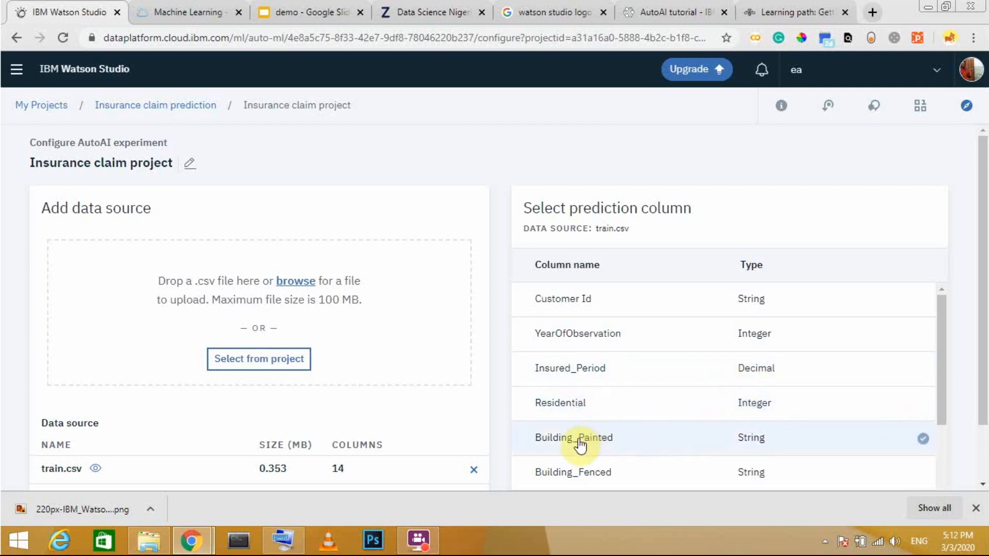
{"action": "scroll", "coordinate": [711, 433], "scroll_direction": "down", "scroll_amount": 5}
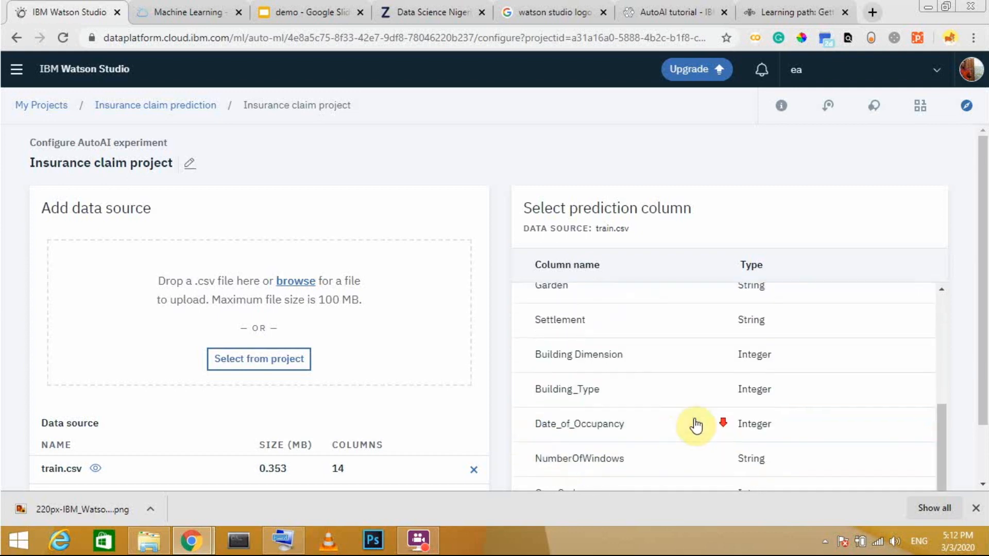
{"action": "left_click", "coordinate": [695, 350]}
{"action": "left_click", "coordinate": [702, 300]}
{"action": "left_click", "coordinate": [610, 420]}
{"action": "left_click", "coordinate": [616, 459]}
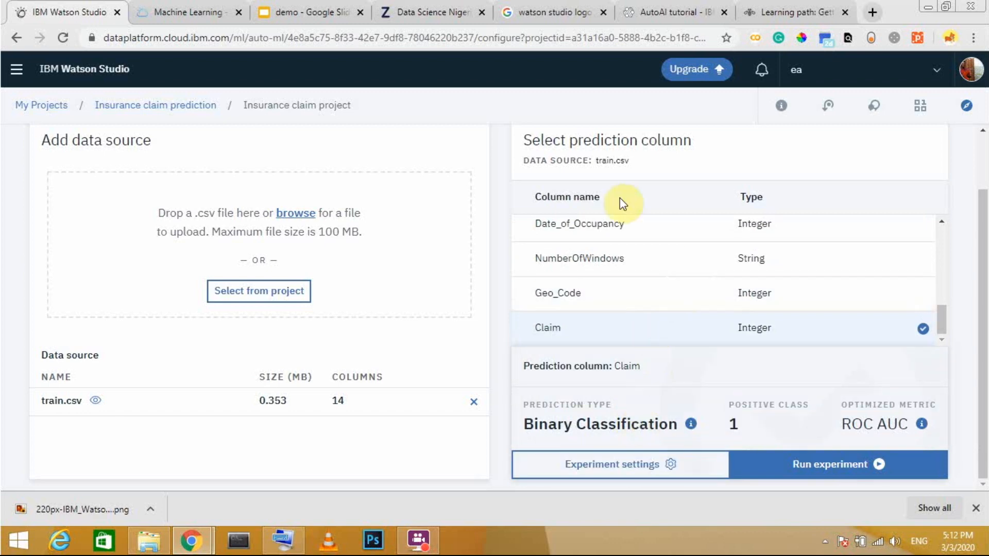
{"action": "scroll", "coordinate": [722, 287], "scroll_direction": "up", "scroll_amount": 2}
{"action": "scroll", "coordinate": [700, 299], "scroll_direction": "down", "scroll_amount": 2}
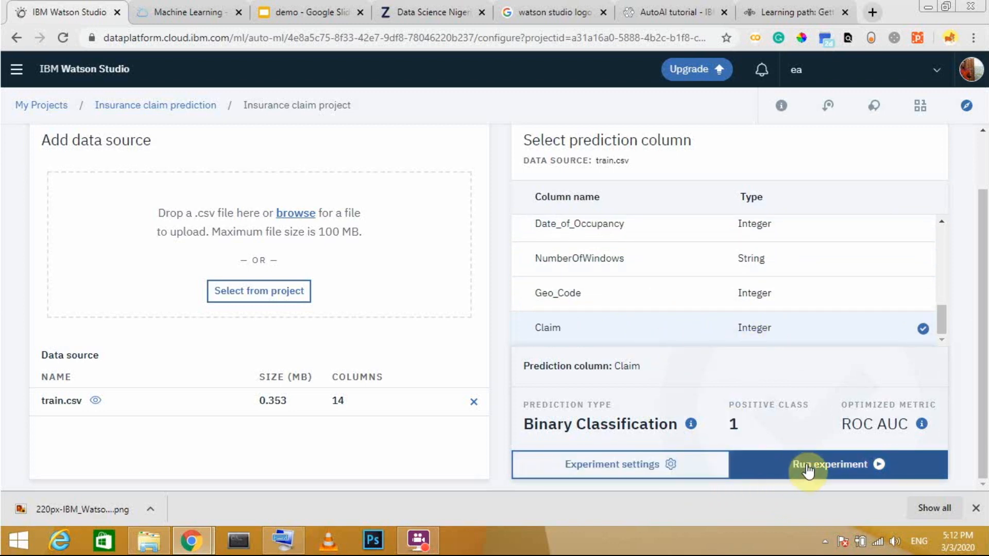
Open the experiment settings and review the data source options for subsampling, training data split and columns to include
{"action": "left_click", "coordinate": [659, 466]}
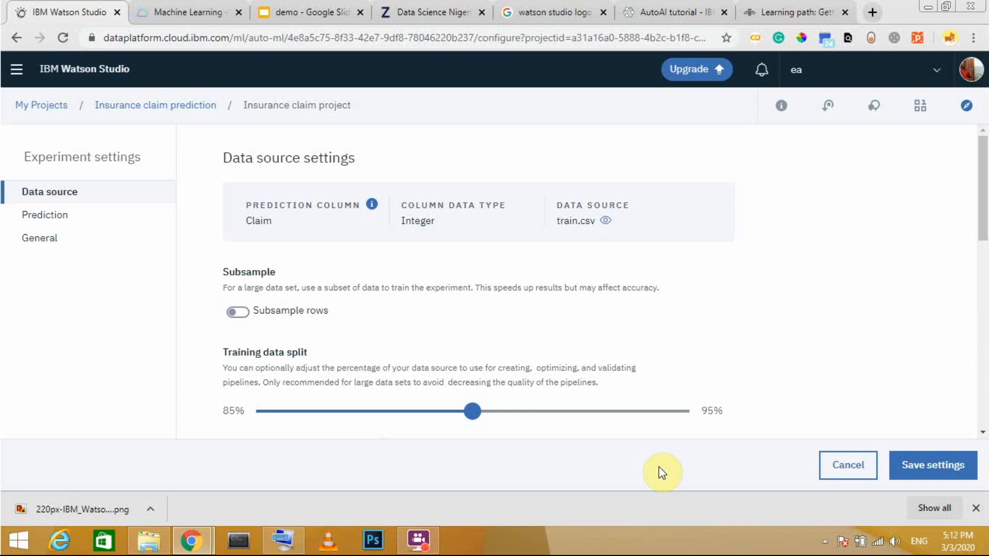
{"action": "left_click", "coordinate": [246, 318]}
{"action": "left_click", "coordinate": [246, 317]}
{"action": "scroll", "coordinate": [253, 314], "scroll_direction": "down", "scroll_amount": 3}
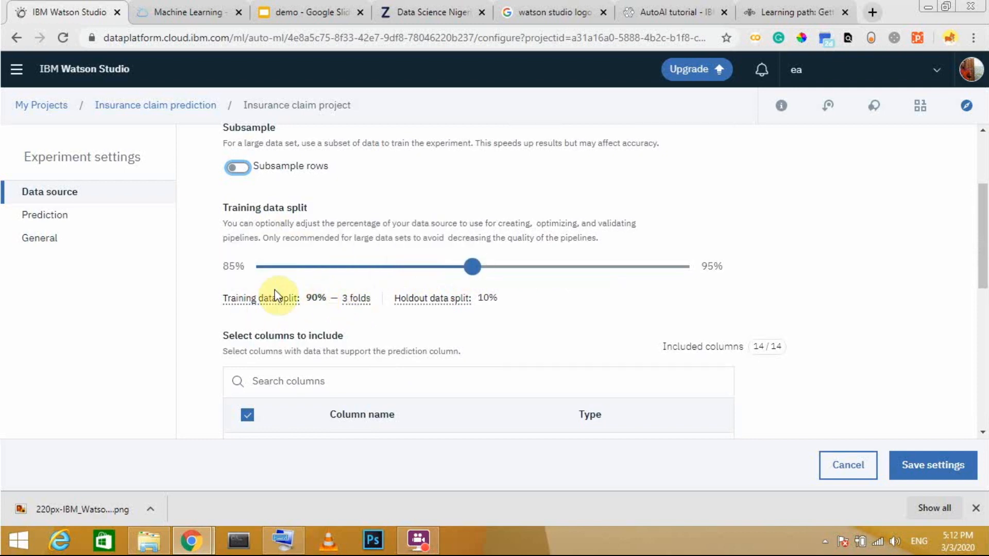
{"action": "scroll", "coordinate": [363, 270], "scroll_direction": "down", "scroll_amount": 3}
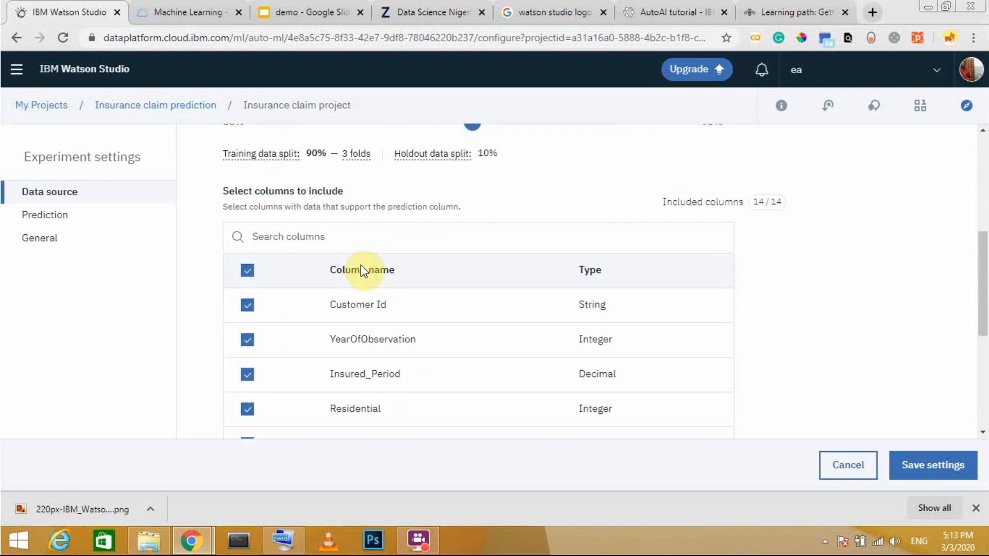
{"action": "scroll", "coordinate": [363, 269], "scroll_direction": "down", "scroll_amount": 5}
{"action": "scroll", "coordinate": [363, 269], "scroll_direction": "up", "scroll_amount": 6}
{"action": "scroll", "coordinate": [364, 271], "scroll_direction": "down", "scroll_amount": 5}
{"action": "scroll", "coordinate": [367, 270], "scroll_direction": "up", "scroll_amount": 4}
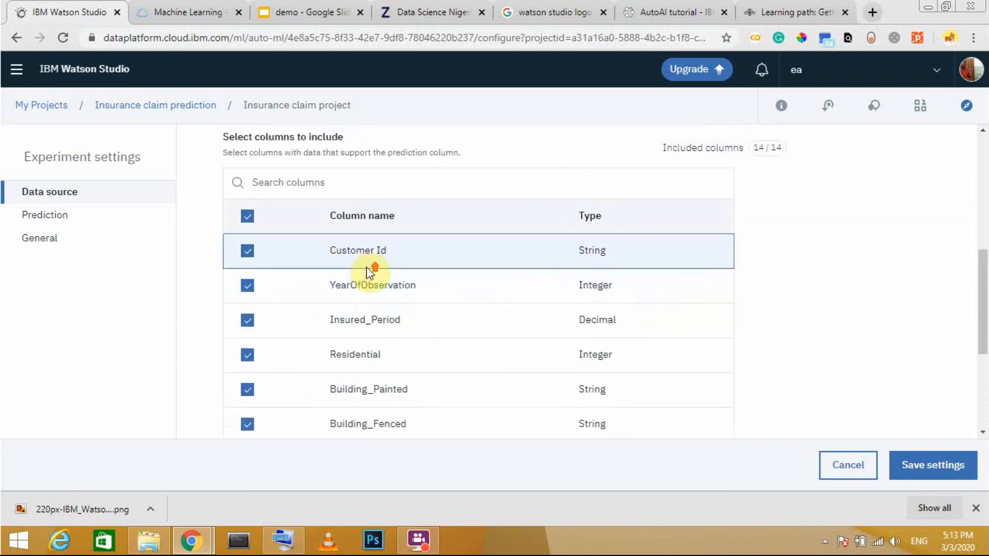
{"action": "scroll", "coordinate": [368, 272], "scroll_direction": "up", "scroll_amount": 4}
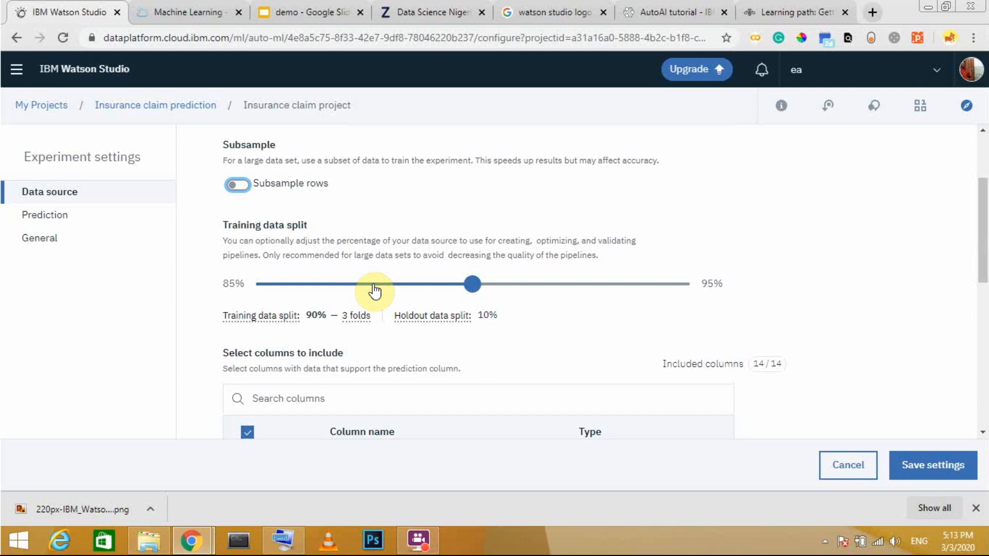
{"action": "scroll", "coordinate": [375, 291], "scroll_direction": "down", "scroll_amount": 5}
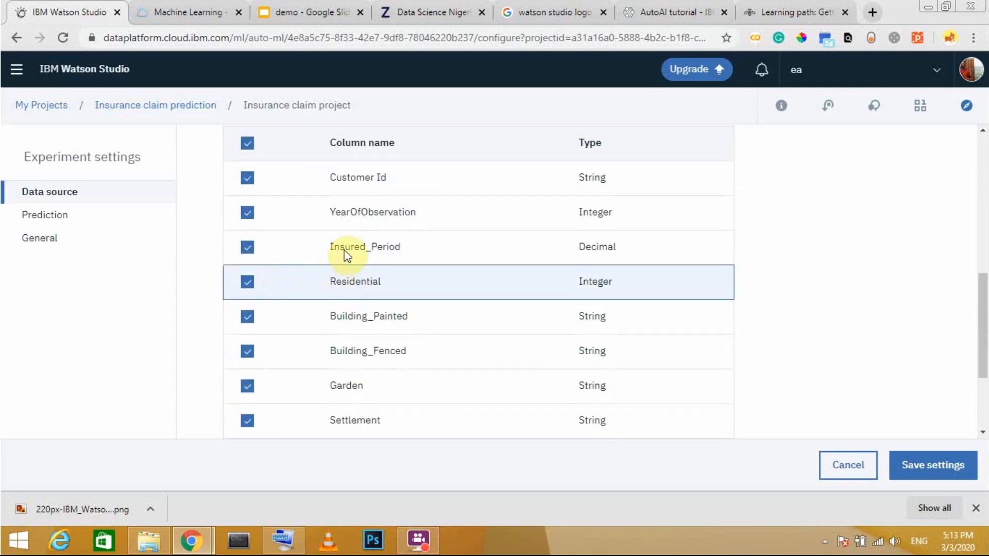
{"action": "scroll", "coordinate": [382, 260], "scroll_direction": "up", "scroll_amount": 6}
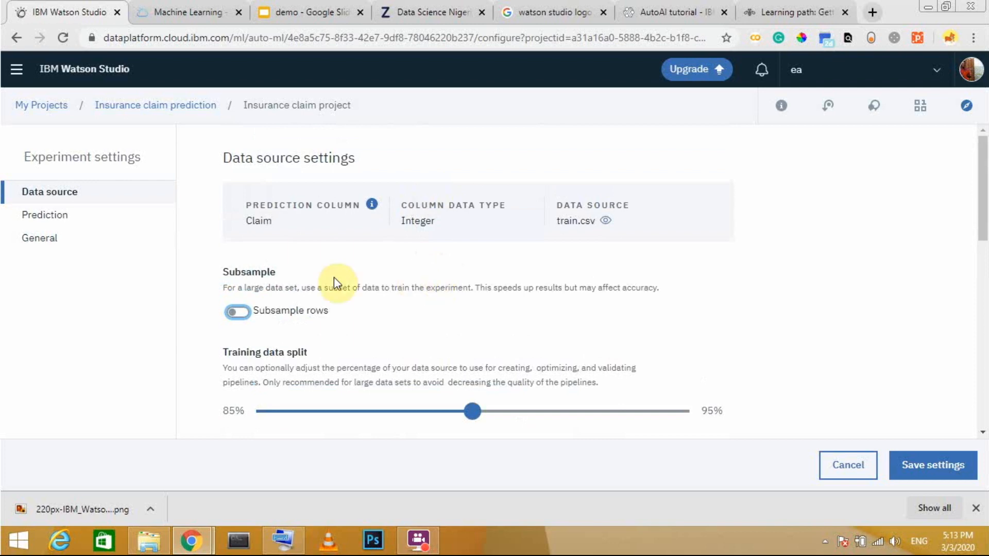
Review the prediction type and optimized metric options in the prediction settings, trying F1 and returning to ROC AUC
{"action": "left_click", "coordinate": [40, 219]}
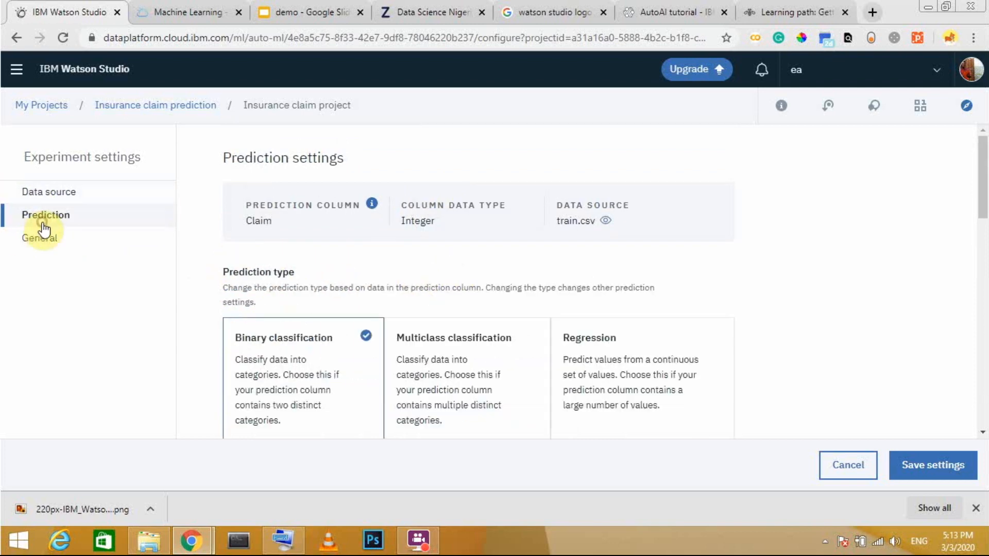
{"action": "scroll", "coordinate": [301, 253], "scroll_direction": "down", "scroll_amount": 3}
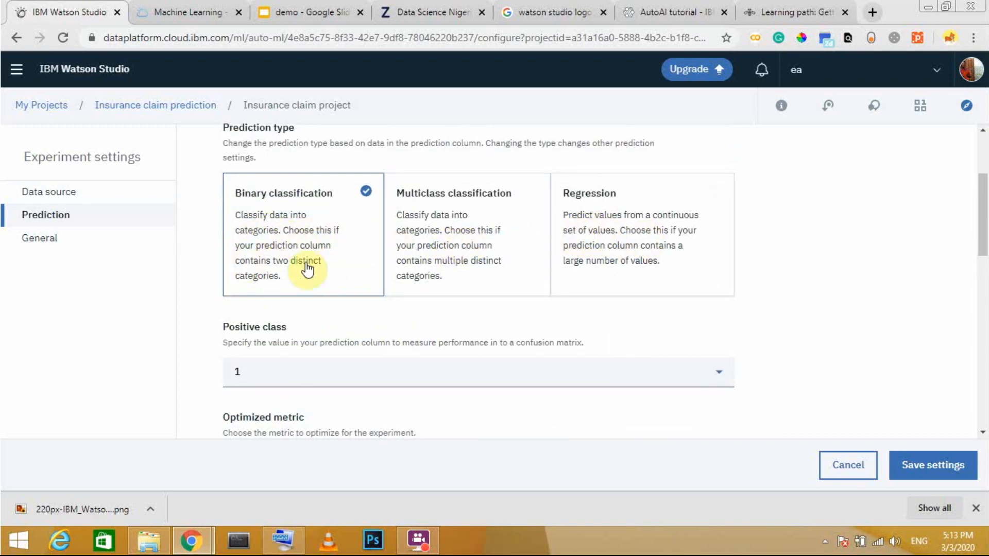
{"action": "scroll", "coordinate": [287, 261], "scroll_direction": "down", "scroll_amount": 8}
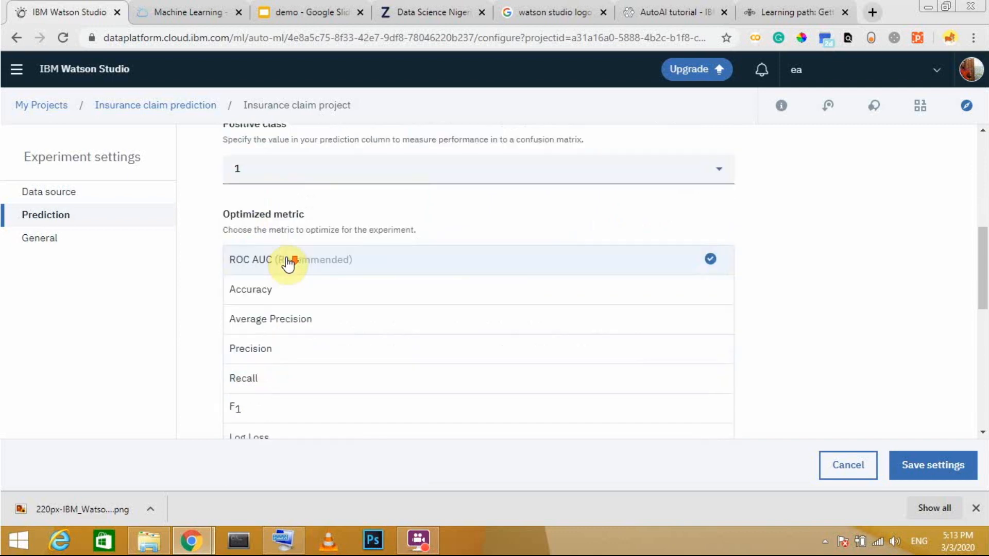
{"action": "scroll", "coordinate": [287, 260], "scroll_direction": "up", "scroll_amount": 4}
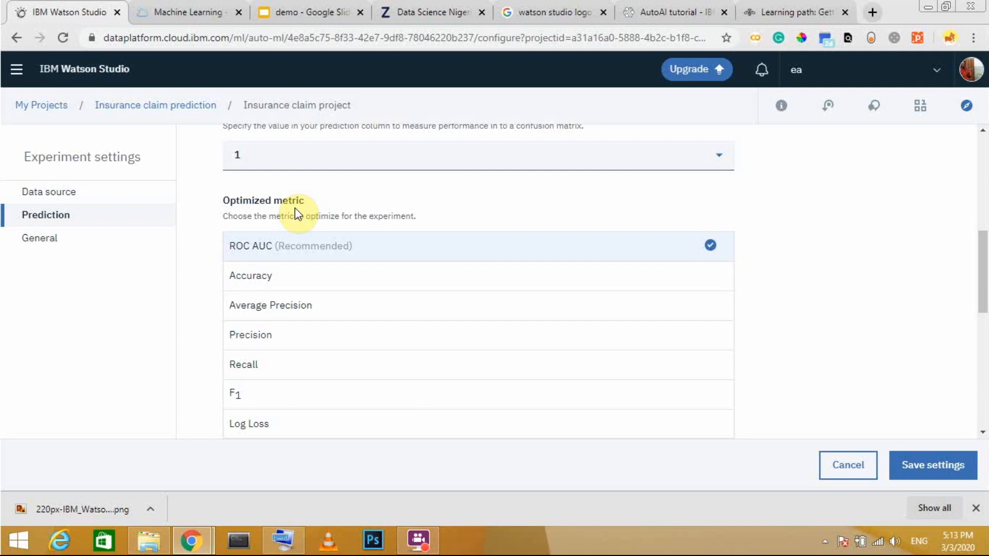
{"action": "mouse_move", "coordinate": [279, 279]}
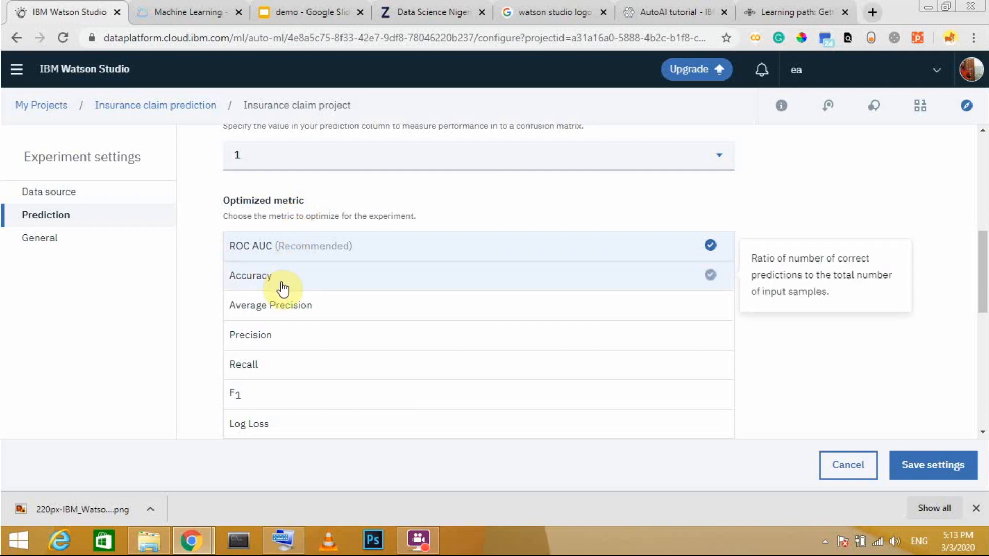
{"action": "left_click", "coordinate": [291, 401]}
{"action": "mouse_move", "coordinate": [262, 255]}
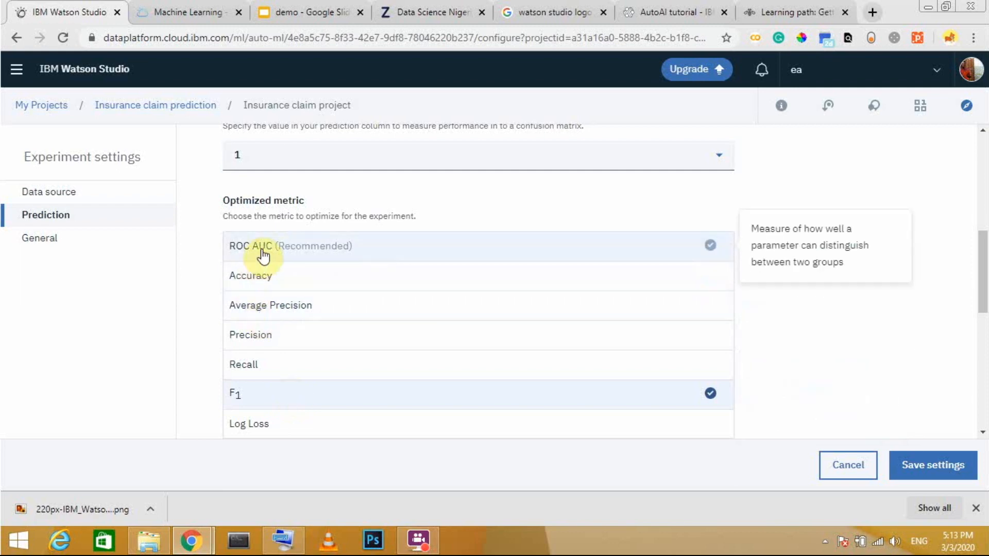
{"action": "left_click", "coordinate": [263, 254]}
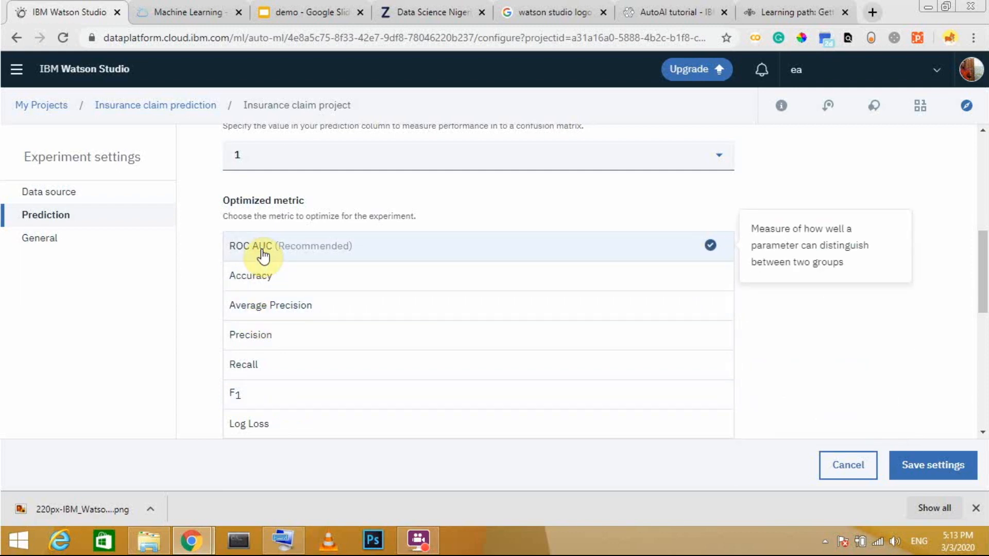
Exclude every algorithm except XGB Classifier from the algorithms to include in the experiment
{"action": "scroll", "coordinate": [263, 255], "scroll_direction": "down", "scroll_amount": 8}
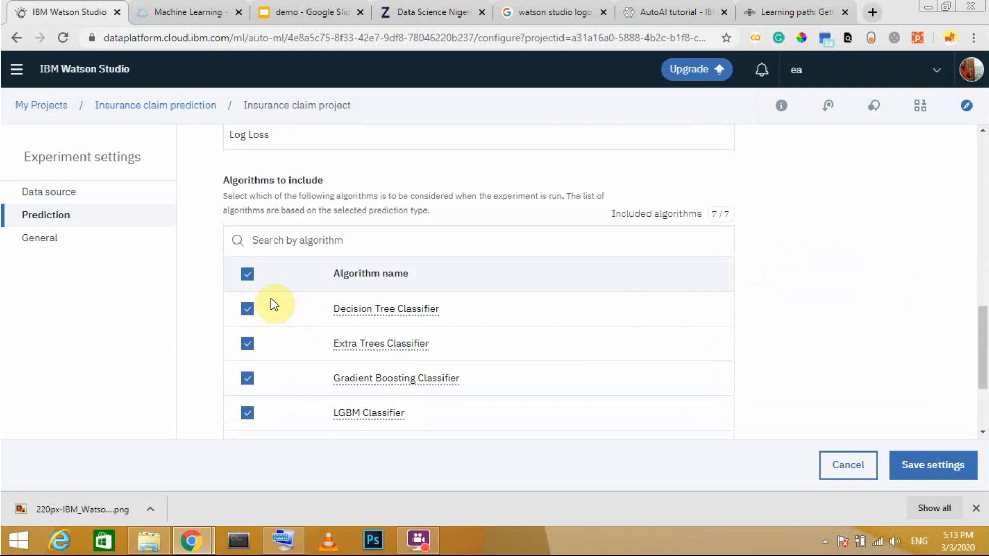
{"action": "scroll", "coordinate": [274, 304], "scroll_direction": "up", "scroll_amount": 3}
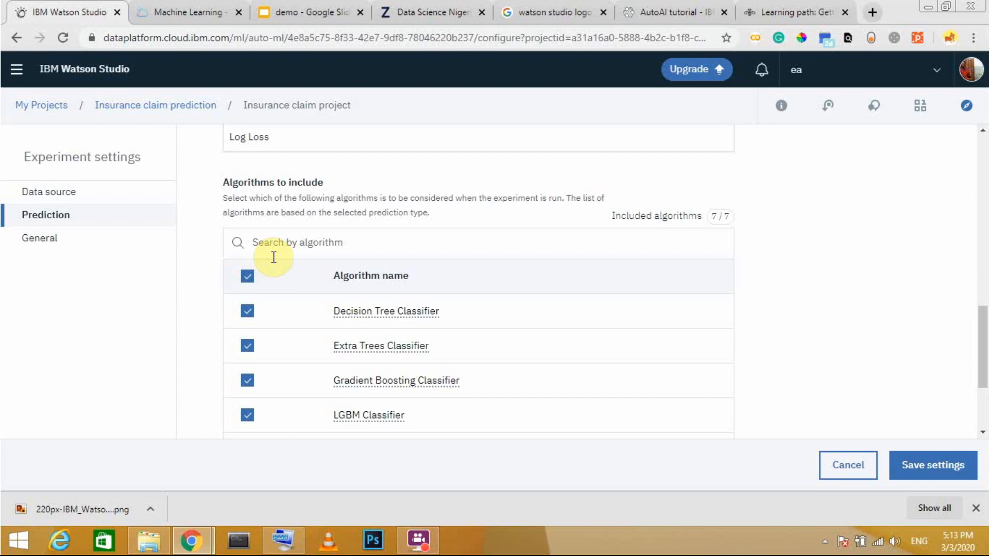
{"action": "scroll", "coordinate": [268, 257], "scroll_direction": "down", "scroll_amount": 2}
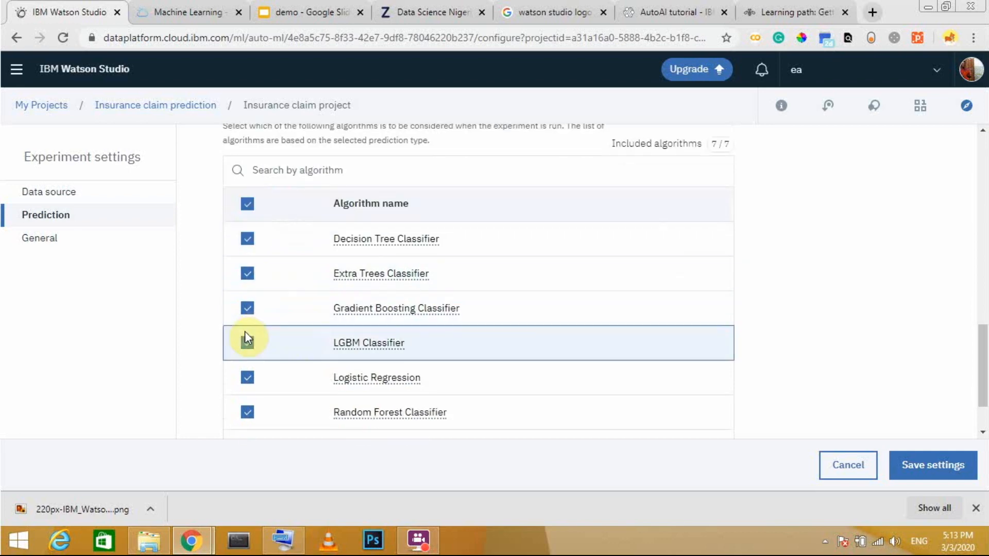
{"action": "mouse_move", "coordinate": [346, 353]}
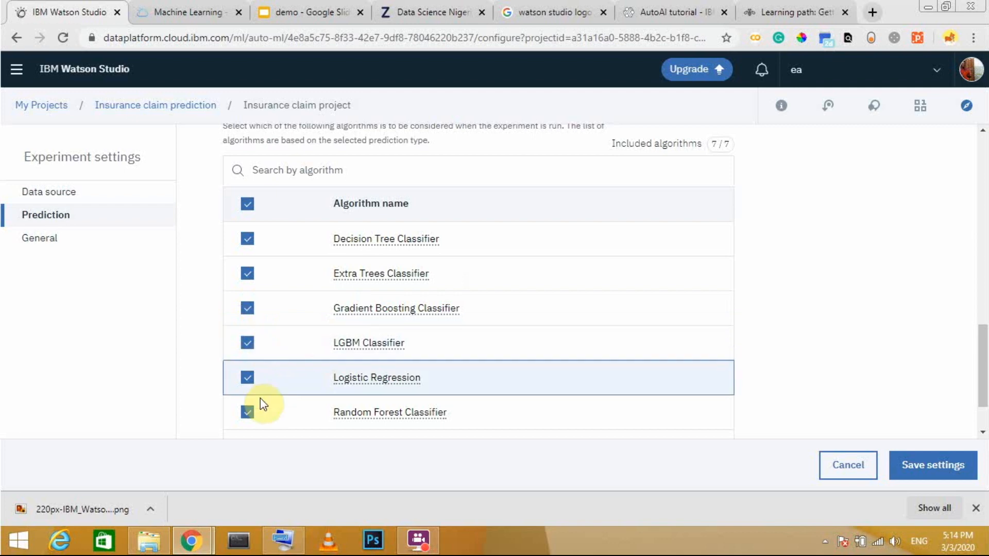
{"action": "scroll", "coordinate": [255, 394], "scroll_direction": "down", "scroll_amount": 2}
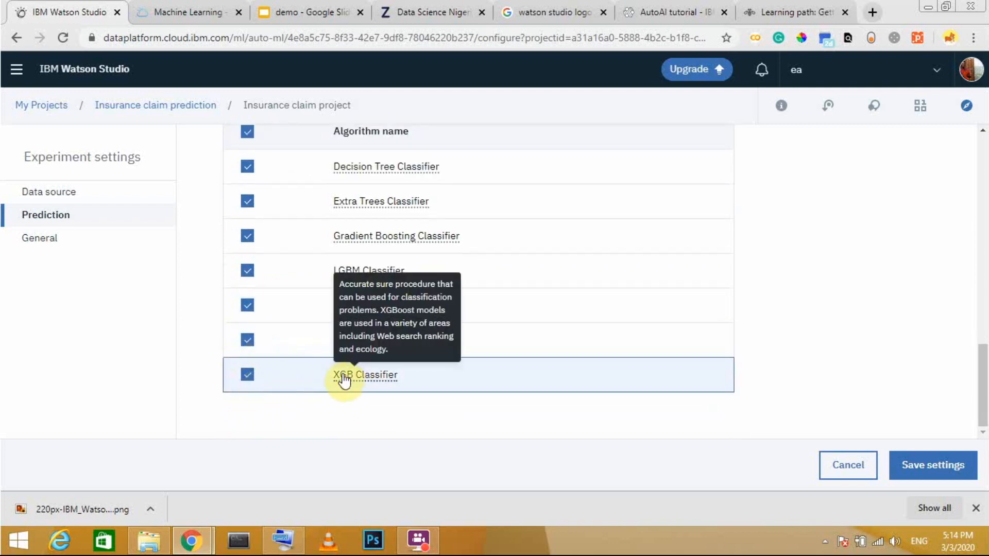
{"action": "left_click", "coordinate": [247, 343]}
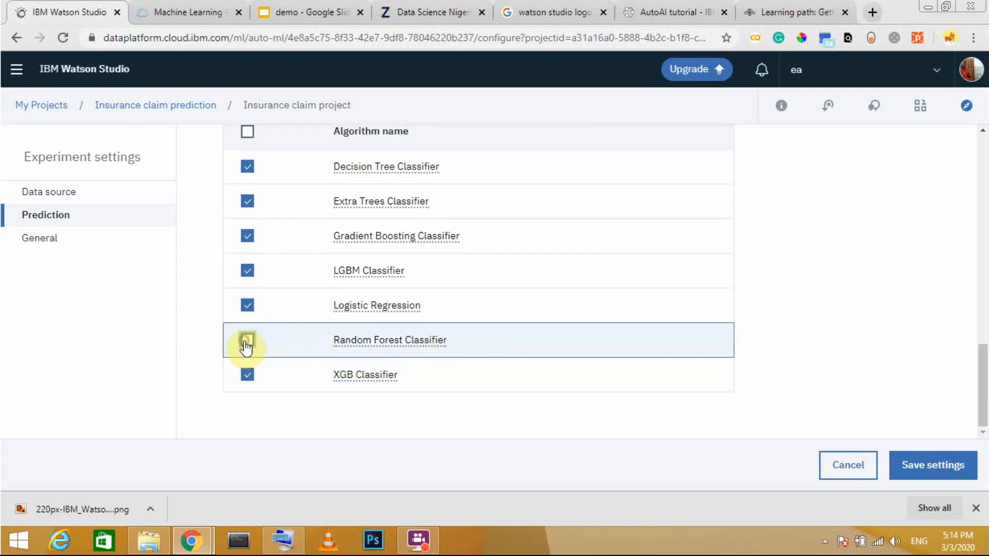
{"action": "left_click", "coordinate": [247, 306]}
{"action": "left_click", "coordinate": [248, 236]}
{"action": "left_click", "coordinate": [247, 201]}
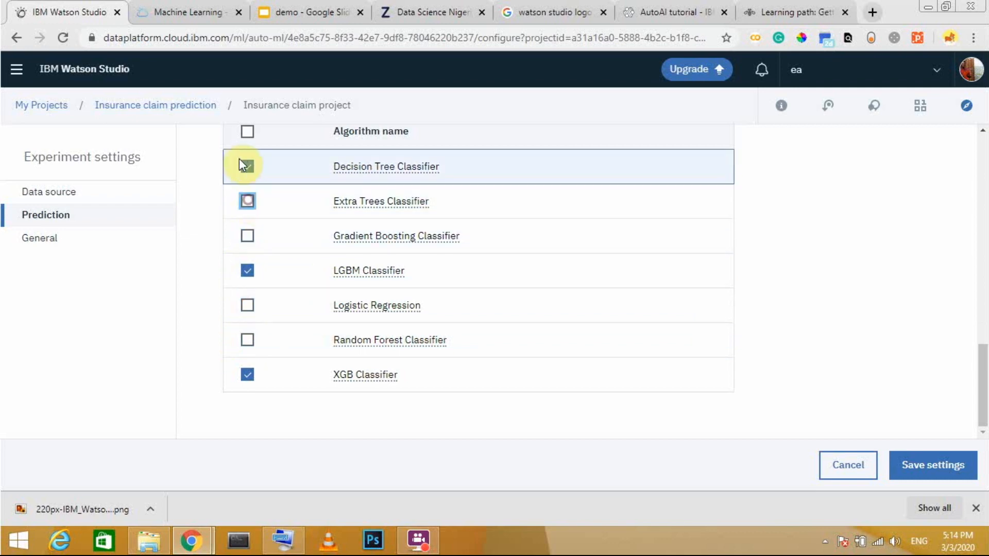
{"action": "left_click", "coordinate": [247, 166]}
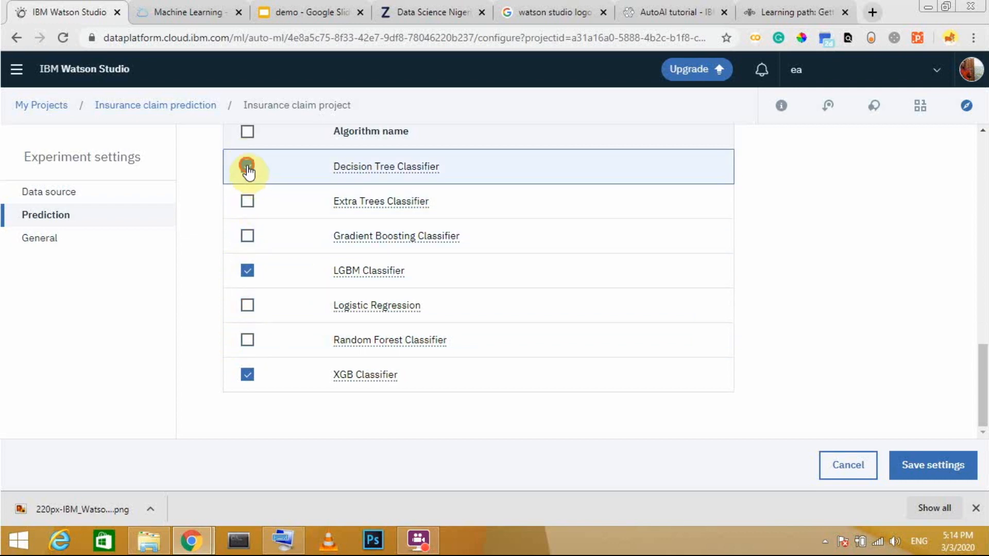
{"action": "left_click", "coordinate": [249, 271]}
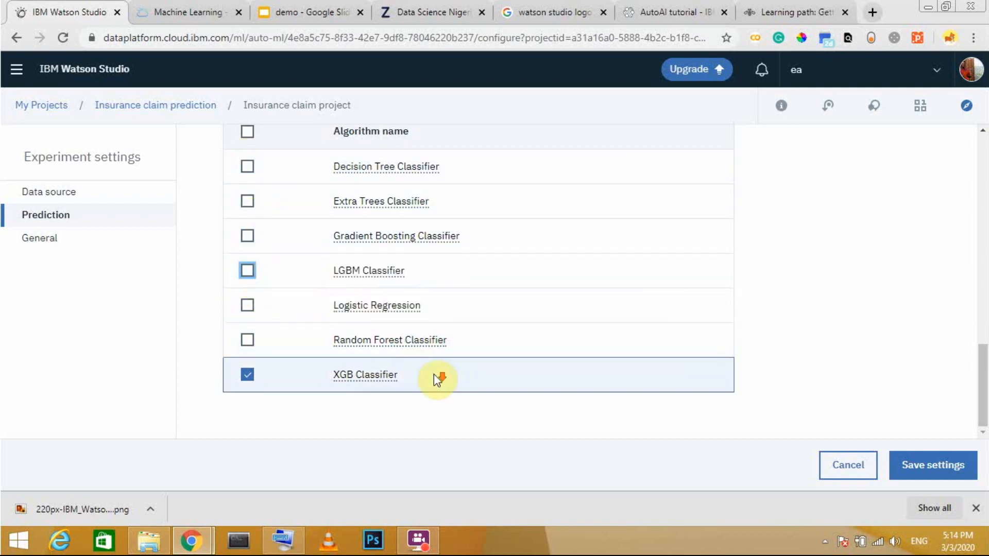
Review the experiment's general settings and check the data source settings once more
{"action": "scroll", "coordinate": [435, 361], "scroll_direction": "up", "scroll_amount": 12}
{"action": "left_click", "coordinate": [76, 242]}
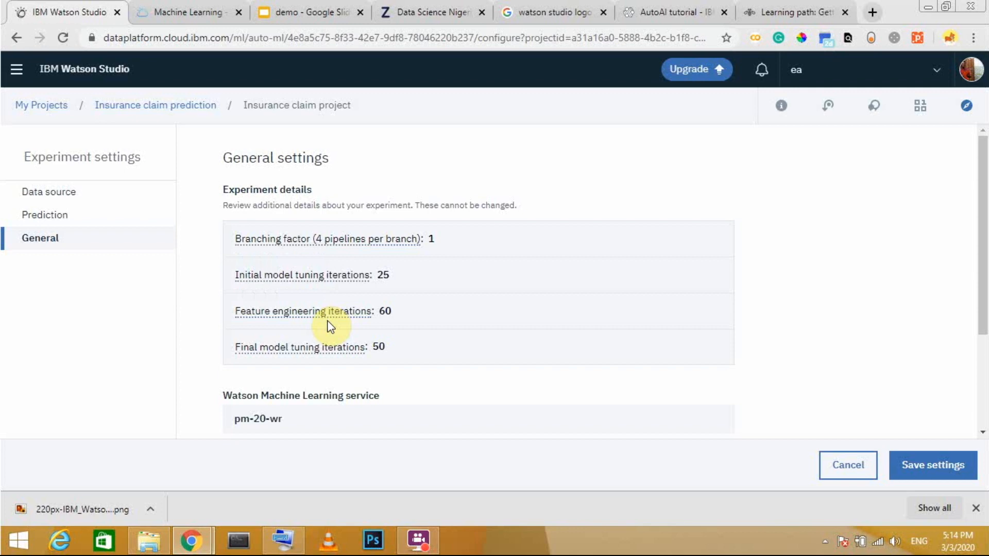
{"action": "scroll", "coordinate": [294, 373], "scroll_direction": "down", "scroll_amount": 3}
{"action": "scroll", "coordinate": [297, 363], "scroll_direction": "up", "scroll_amount": 2}
{"action": "scroll", "coordinate": [297, 363], "scroll_direction": "up", "scroll_amount": 1}
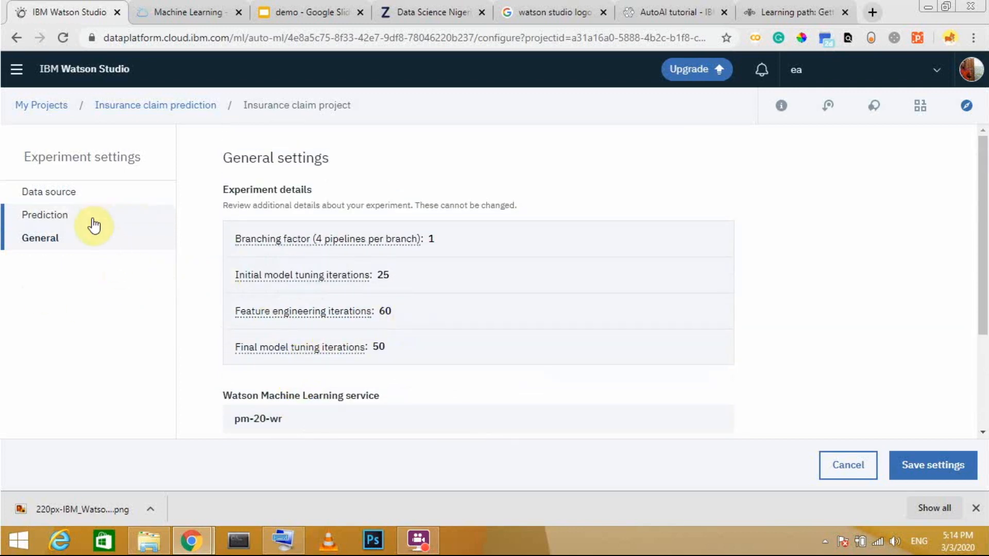
{"action": "left_click", "coordinate": [91, 198]}
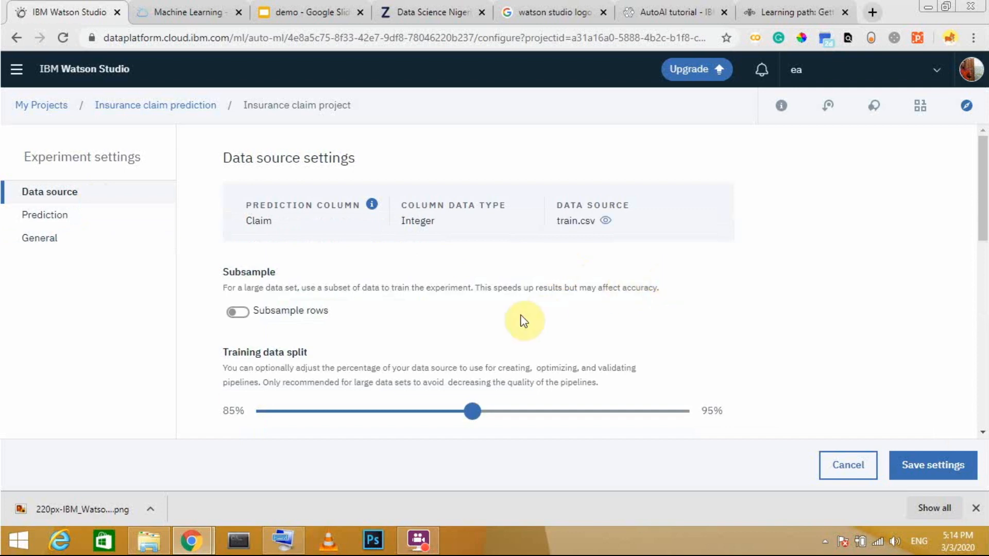
{"action": "scroll", "coordinate": [495, 321], "scroll_direction": "down", "scroll_amount": 10}
Save the experiment settings and run the AutoAI experiment
{"action": "left_click", "coordinate": [950, 460]}
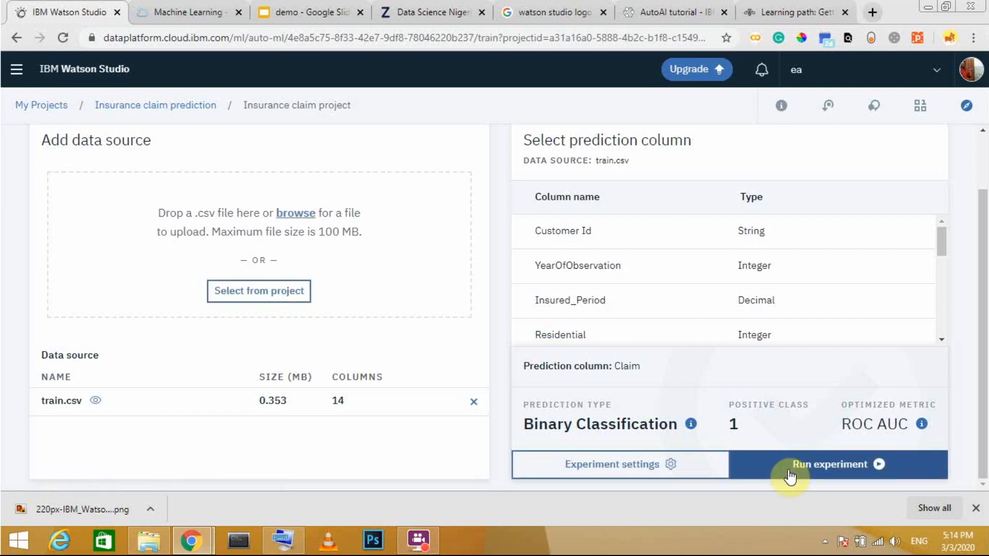
{"action": "left_click", "coordinate": [789, 470]}
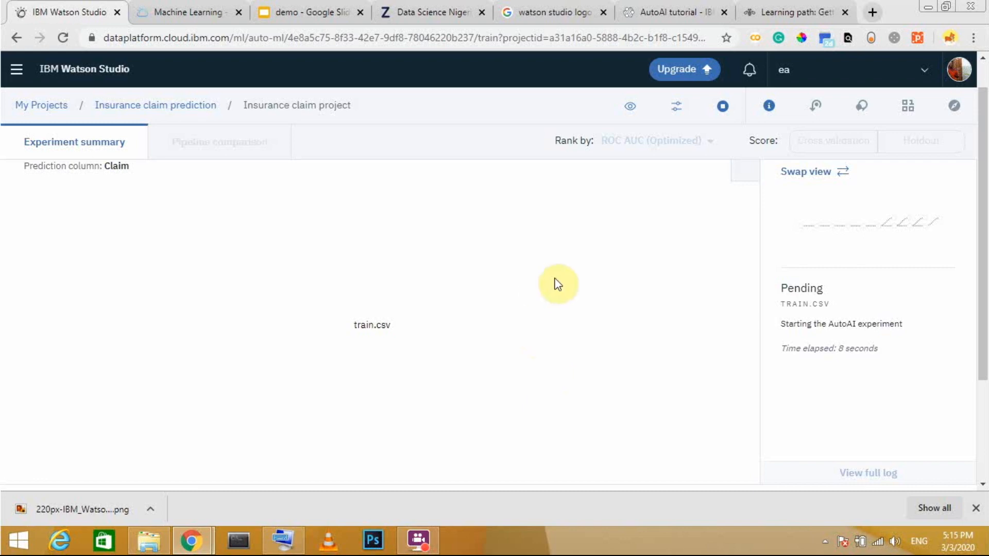
Swap the running experiment's main view from the relationship map to the progress map
{"action": "scroll", "coordinate": [330, 401], "scroll_direction": "down", "scroll_amount": 2}
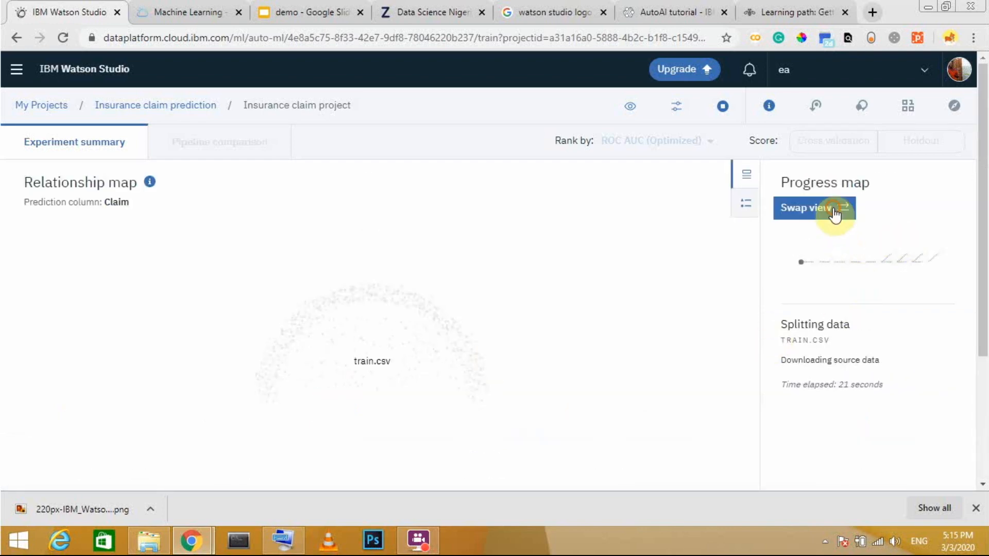
{"action": "left_click", "coordinate": [834, 214]}
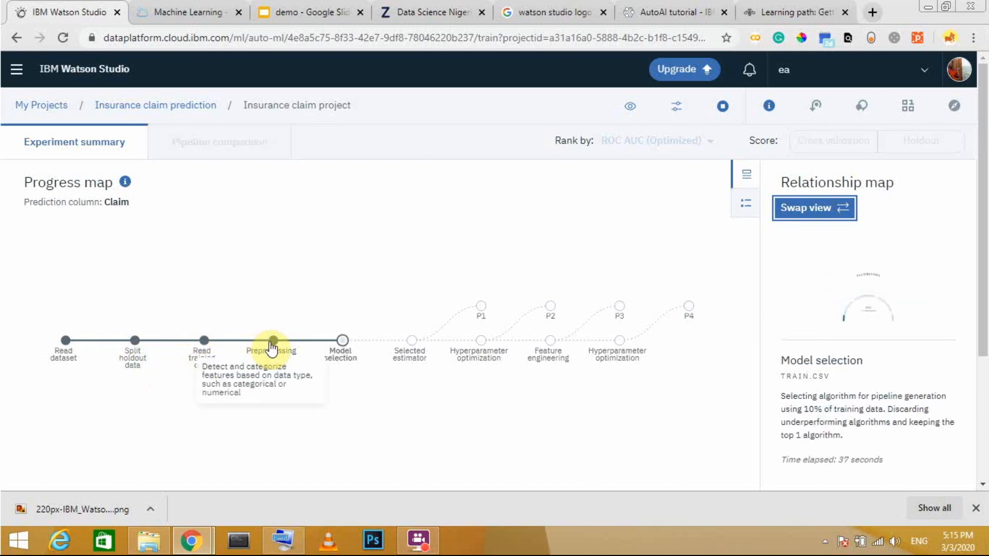
Swap the main view to the relationship map and check Pipeline 1's exact ROC AUC in the pipeline leaderboard
{"action": "mouse_move", "coordinate": [344, 350]}
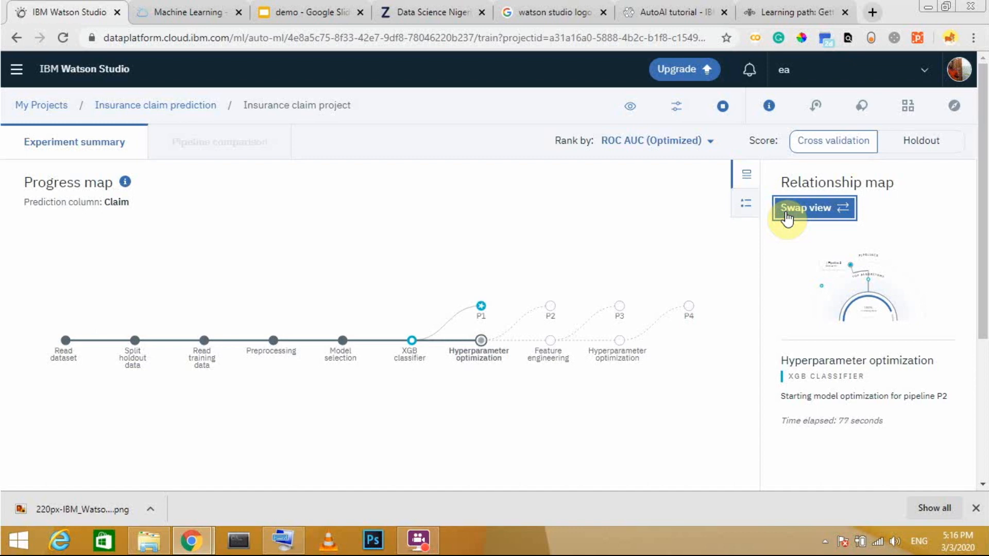
{"action": "left_click", "coordinate": [786, 218]}
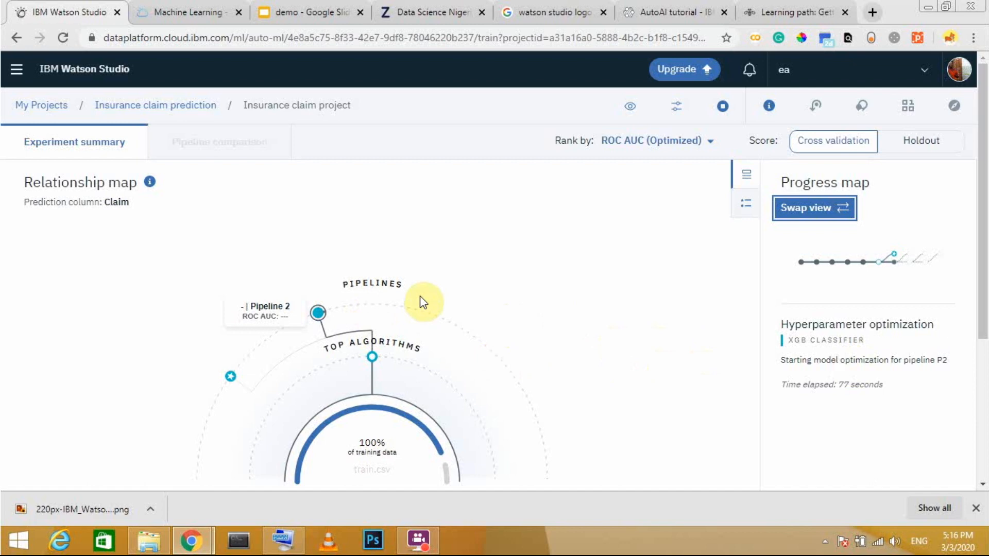
{"action": "scroll", "coordinate": [420, 304], "scroll_direction": "down", "scroll_amount": 1}
{"action": "scroll", "coordinate": [385, 316], "scroll_direction": "down", "scroll_amount": 2}
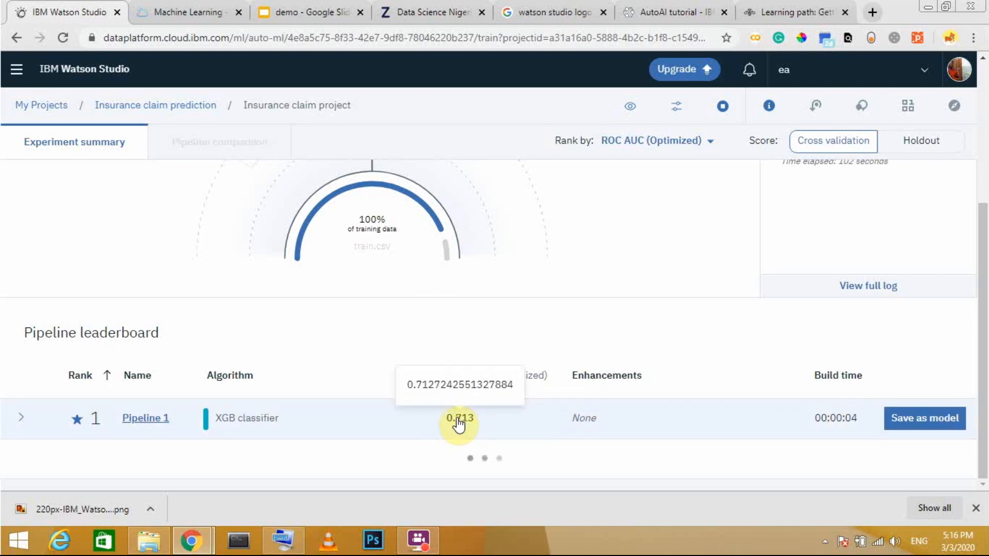
{"action": "scroll", "coordinate": [461, 422], "scroll_direction": "up", "scroll_amount": 5}
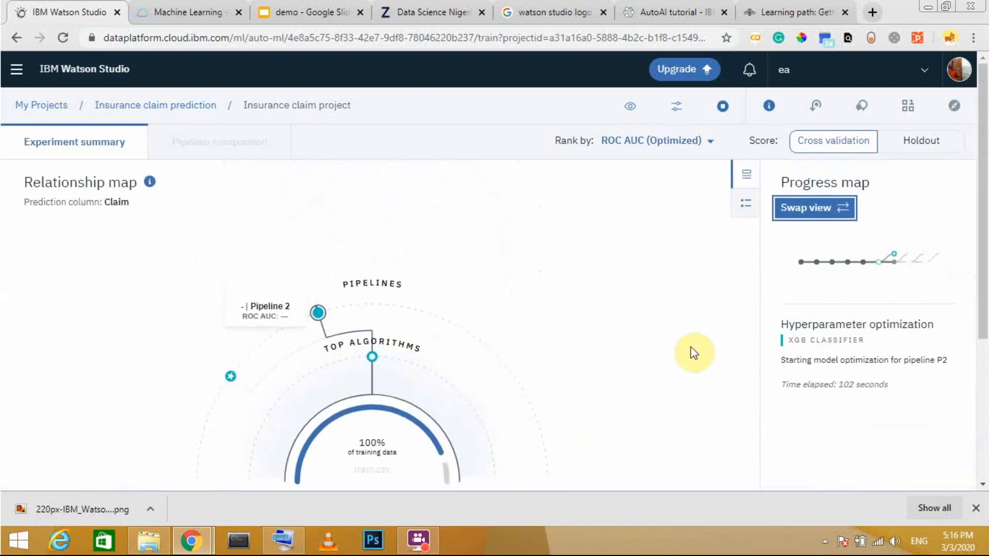
Check Pipeline 2's progress in the progress map and relationship map, and review the ROC AUC scores in the leaderboard
{"action": "left_click", "coordinate": [818, 205]}
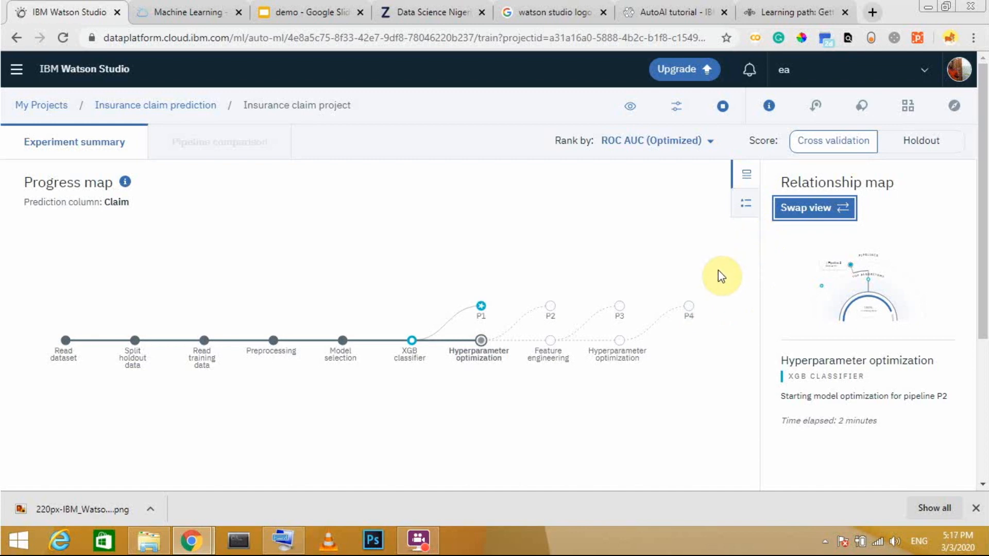
{"action": "left_click", "coordinate": [799, 216]}
{"action": "scroll", "coordinate": [581, 335], "scroll_direction": "down", "scroll_amount": 5}
{"action": "mouse_move", "coordinate": [515, 439]}
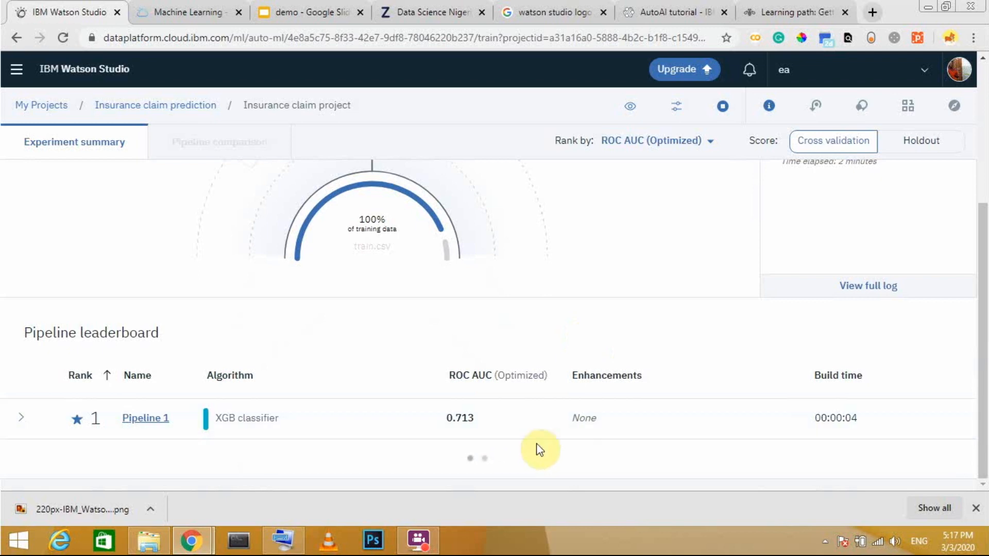
{"action": "scroll", "coordinate": [558, 415], "scroll_direction": "up", "scroll_amount": 4}
{"action": "scroll", "coordinate": [558, 415], "scroll_direction": "up", "scroll_amount": 1}
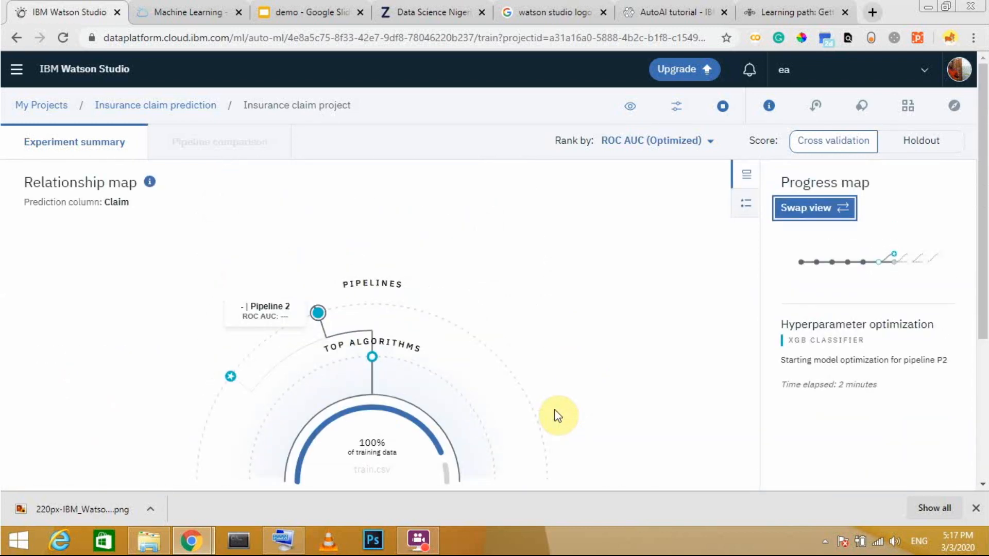
{"action": "scroll", "coordinate": [558, 415], "scroll_direction": "down", "scroll_amount": 5}
{"action": "scroll", "coordinate": [543, 410], "scroll_direction": "up", "scroll_amount": 5}
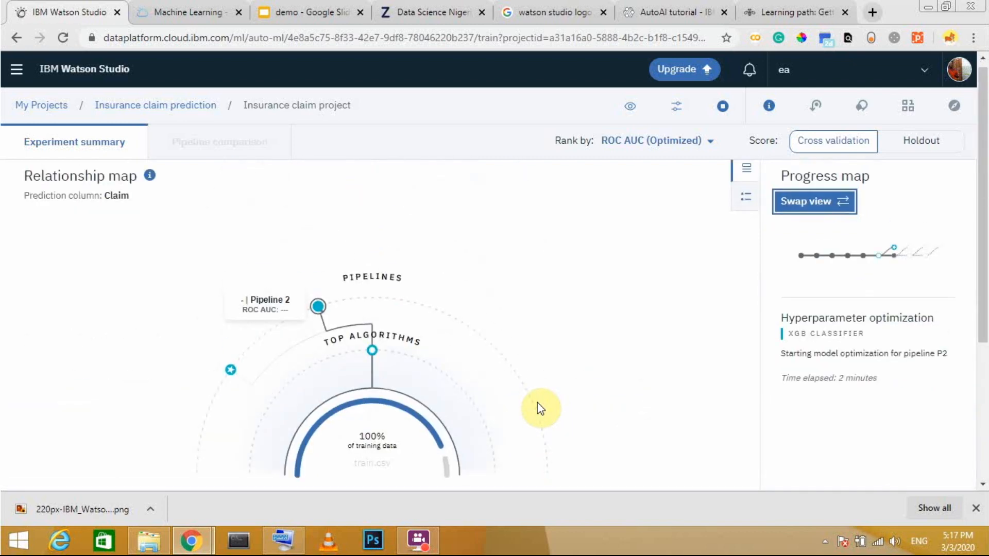
{"action": "scroll", "coordinate": [536, 407], "scroll_direction": "down", "scroll_amount": 5}
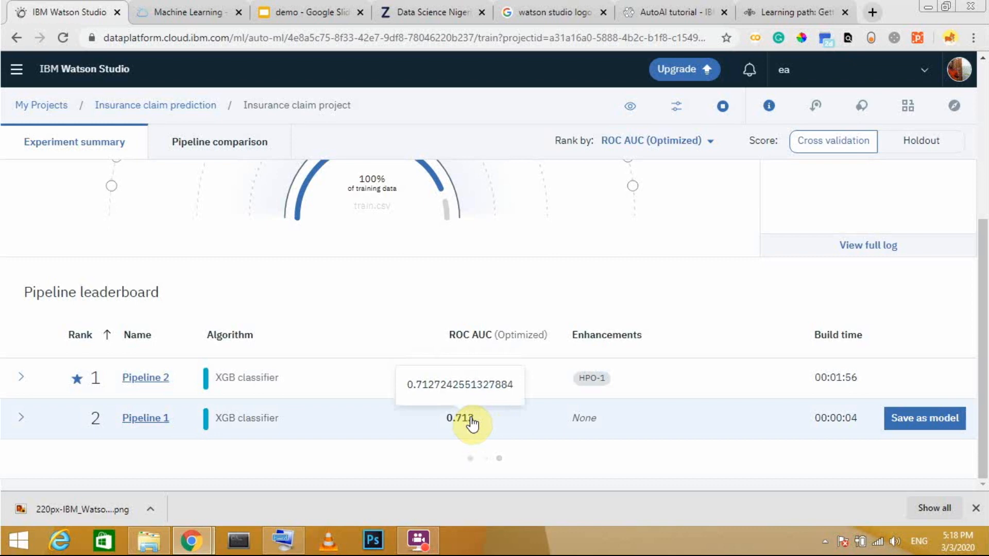
Swap the main view back to the progress map and review the enhancements and ROC AUC scores of the finished pipelines
{"action": "scroll", "coordinate": [841, 384], "scroll_direction": "up", "scroll_amount": 5}
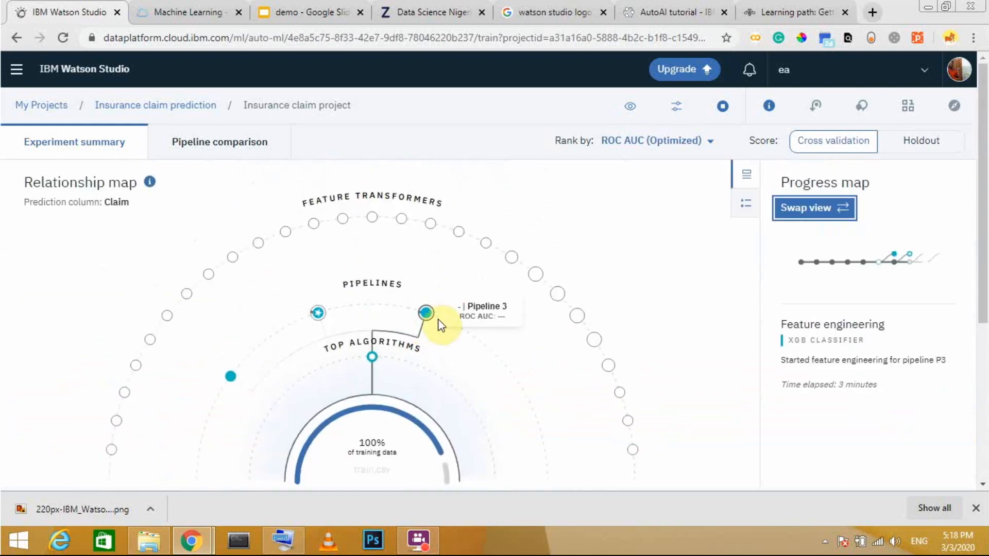
{"action": "left_click", "coordinate": [823, 206]}
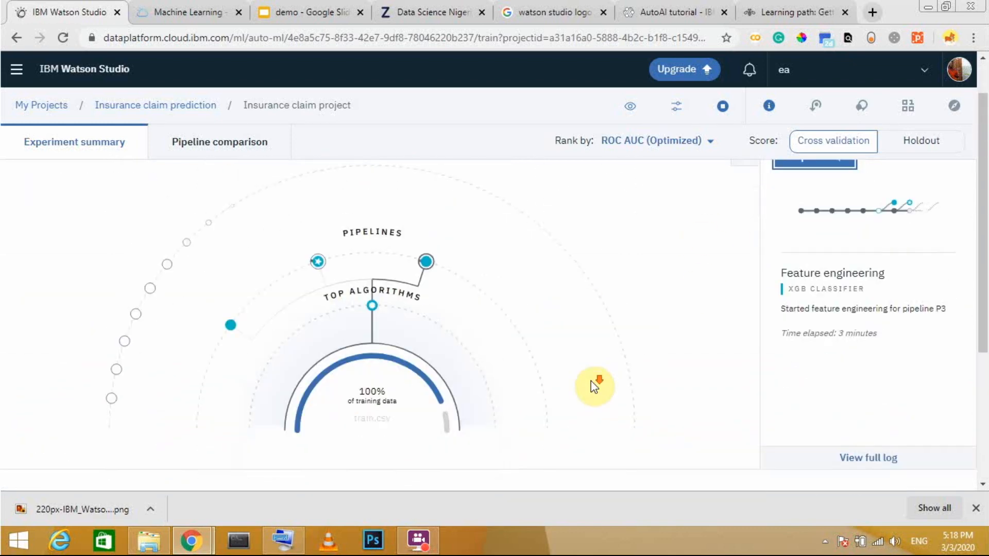
{"action": "scroll", "coordinate": [591, 386], "scroll_direction": "down", "scroll_amount": 5}
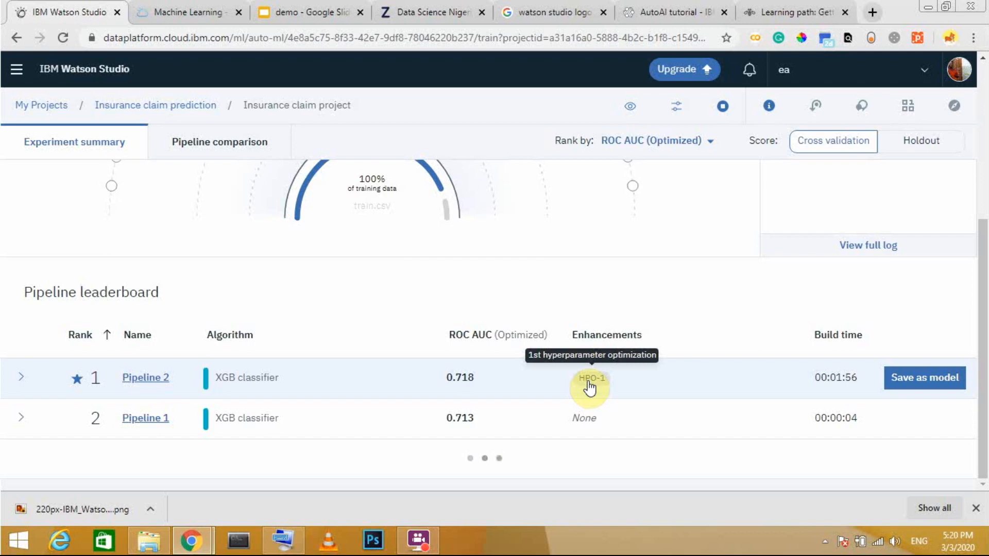
{"action": "scroll", "coordinate": [589, 387], "scroll_direction": "up", "scroll_amount": 4}
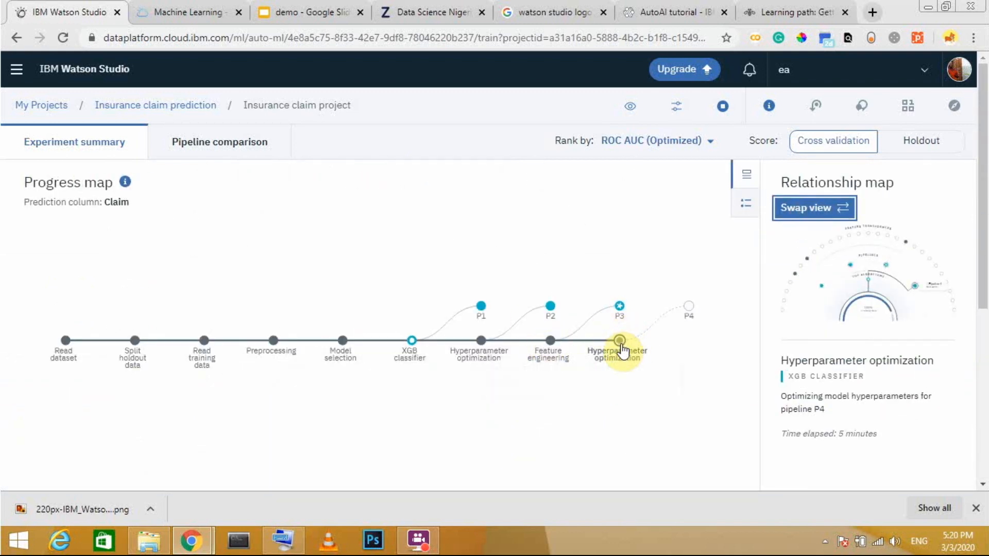
{"action": "scroll", "coordinate": [624, 350], "scroll_direction": "down", "scroll_amount": 3}
{"action": "scroll", "coordinate": [624, 351], "scroll_direction": "down", "scroll_amount": 2}
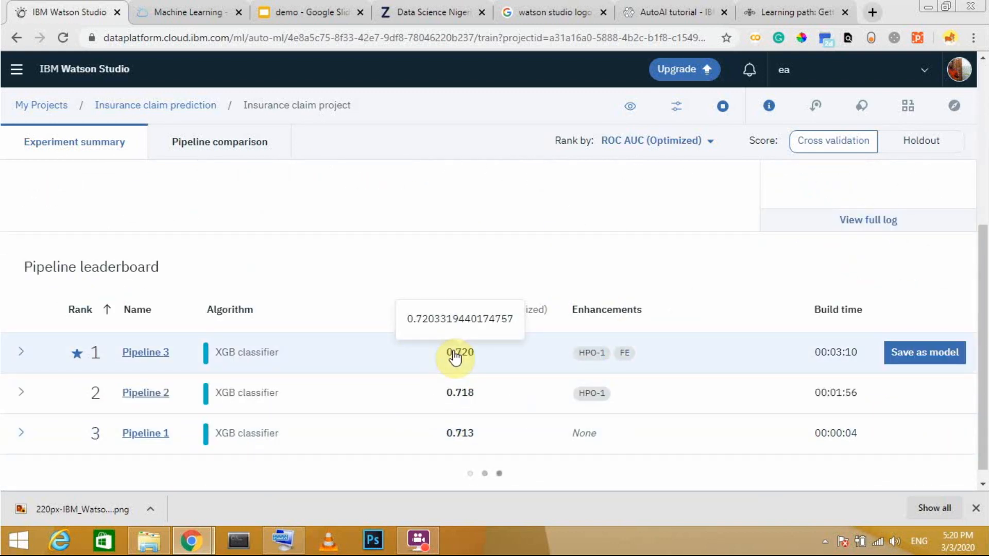
{"action": "scroll", "coordinate": [740, 227], "scroll_direction": "up", "scroll_amount": 5}
View the progress map's legend and return to the relationship map summary
{"action": "left_click", "coordinate": [745, 203]}
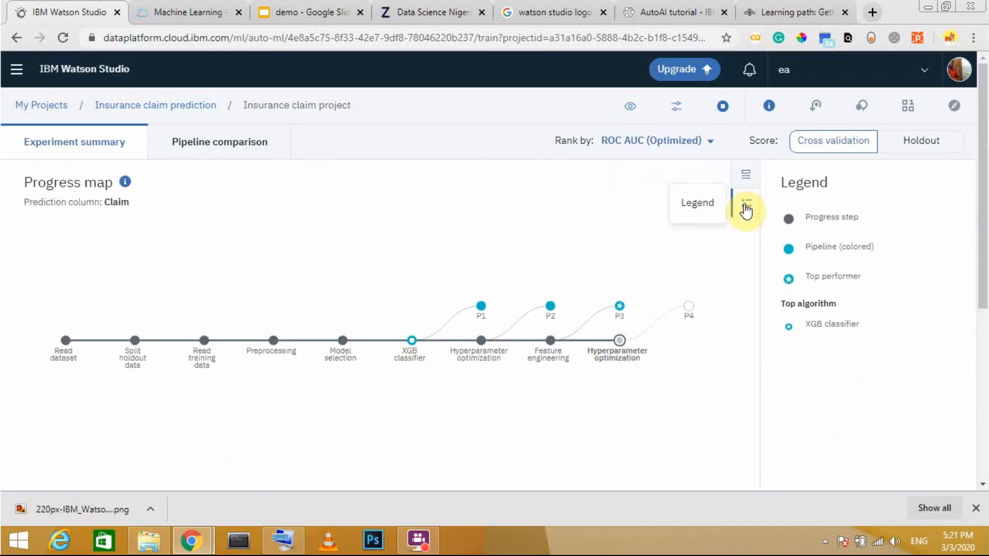
{"action": "left_click", "coordinate": [746, 174]}
{"action": "scroll", "coordinate": [670, 335], "scroll_direction": "down", "scroll_amount": 2}
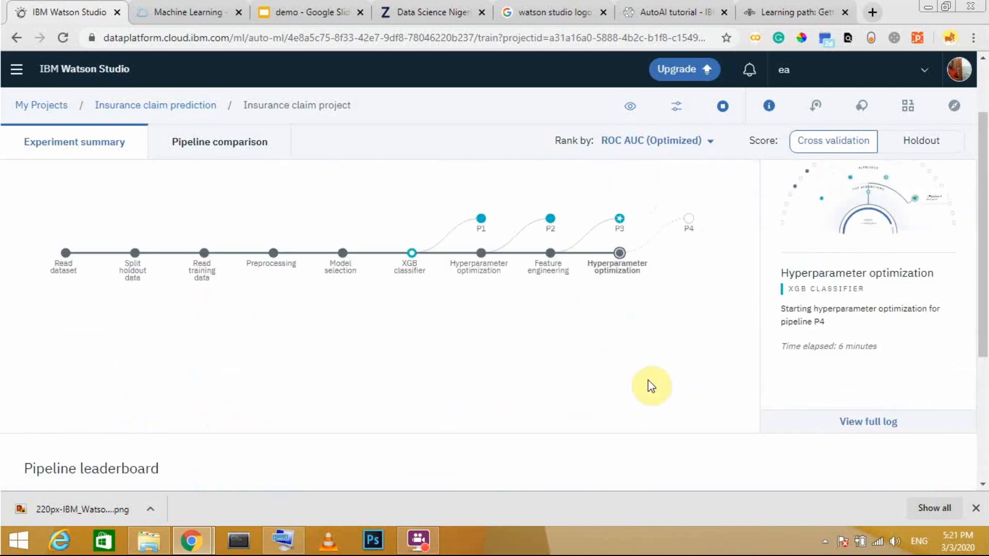
Open the pipeline comparison and examine the metrics chart for pipelines P1, P2 and P3
{"action": "left_click", "coordinate": [243, 161]}
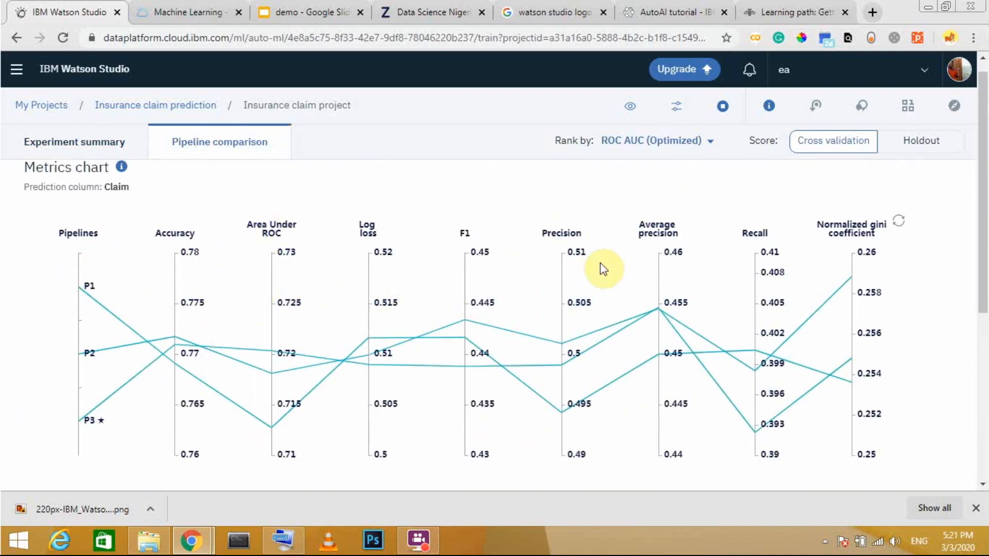
{"action": "scroll", "coordinate": [533, 360], "scroll_direction": "down", "scroll_amount": 6}
{"action": "scroll", "coordinate": [503, 423], "scroll_direction": "up", "scroll_amount": 3}
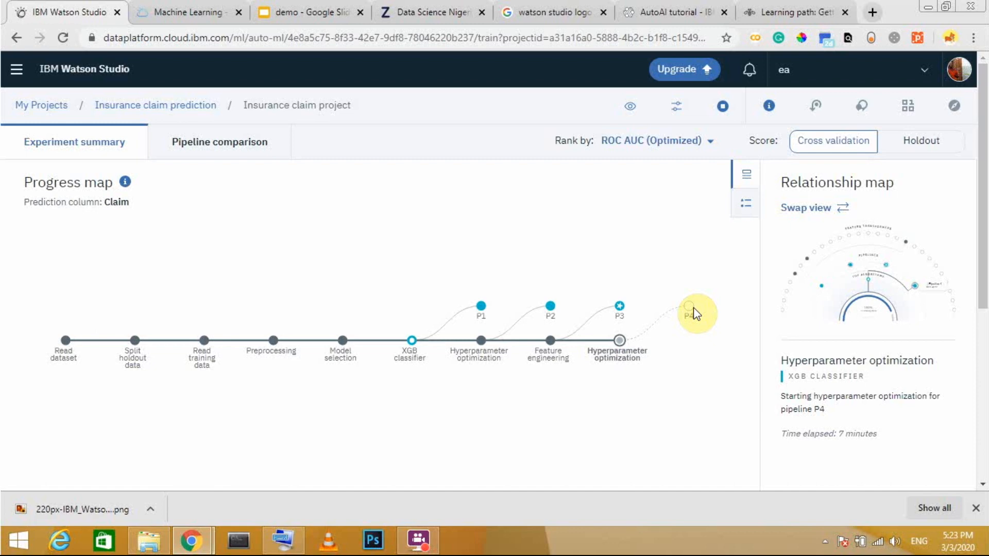
Follow pipeline P4's hyperparameter optimization in the experiment summary's relationship map, progress map and leaderboard
{"action": "scroll", "coordinate": [505, 388], "scroll_direction": "down", "scroll_amount": 5}
{"action": "scroll", "coordinate": [505, 389], "scroll_direction": "up", "scroll_amount": 5}
{"action": "left_click", "coordinate": [795, 208]}
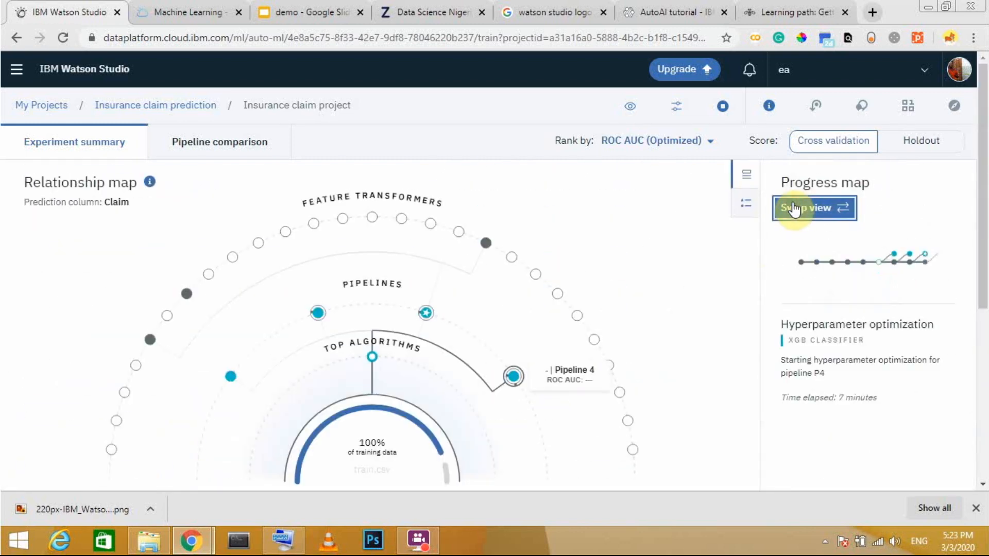
{"action": "left_click", "coordinate": [795, 209]}
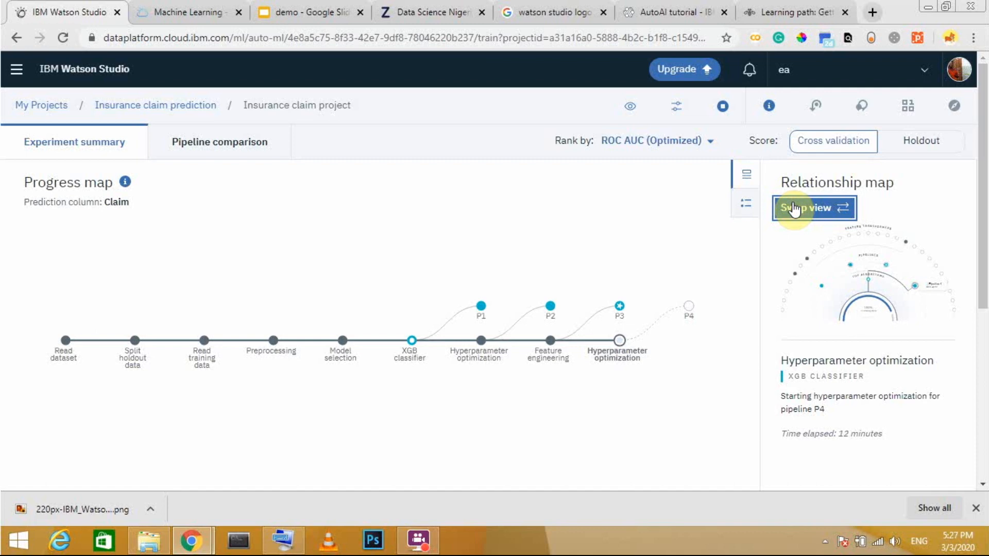
{"action": "scroll", "coordinate": [673, 297], "scroll_direction": "down", "scroll_amount": 5}
{"action": "scroll", "coordinate": [678, 296], "scroll_direction": "up", "scroll_amount": 5}
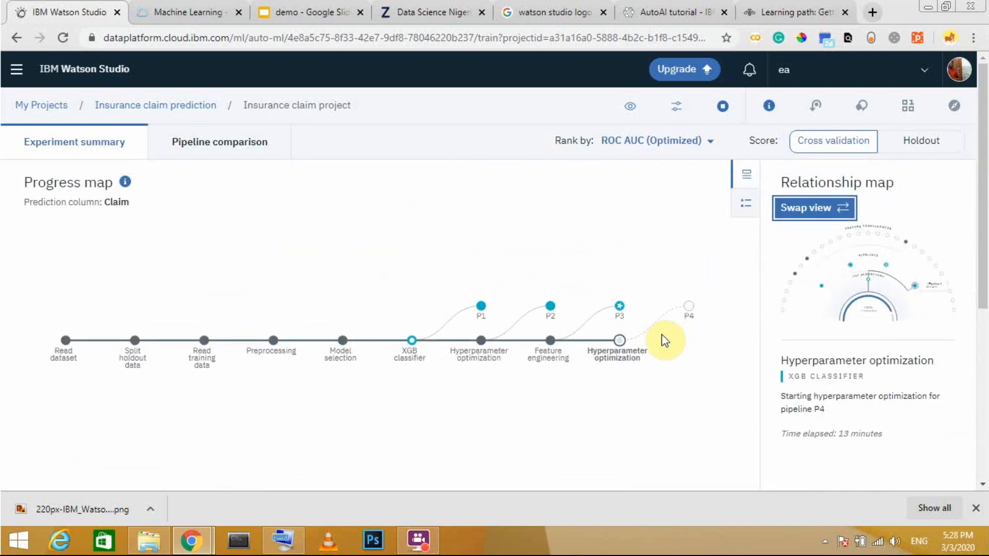
Check Pipeline 4's exact ROC AUC in the leaderboard and view the completed experiment in both maps
{"action": "scroll", "coordinate": [664, 341], "scroll_direction": "down", "scroll_amount": 5}
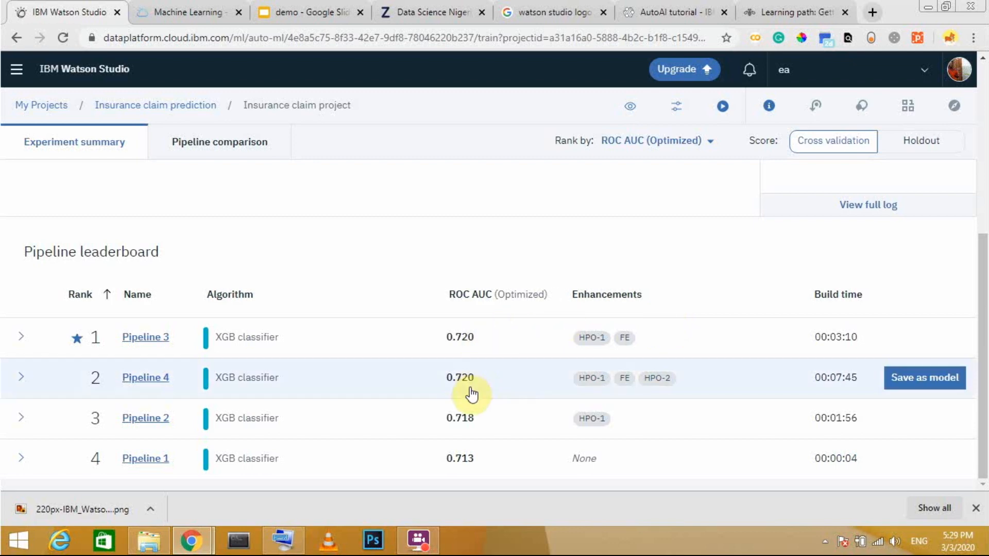
{"action": "mouse_move", "coordinate": [462, 383]}
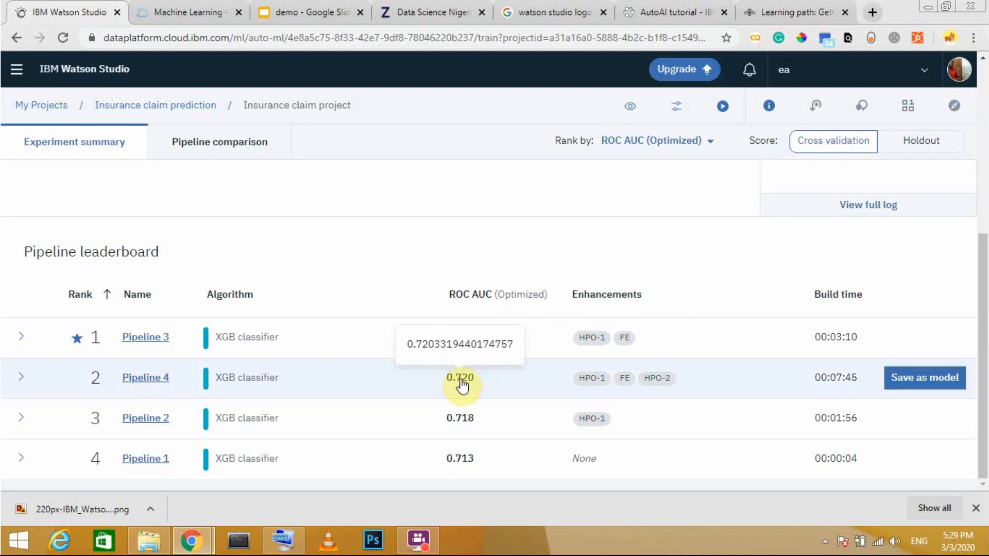
{"action": "scroll", "coordinate": [462, 384], "scroll_direction": "up", "scroll_amount": 6}
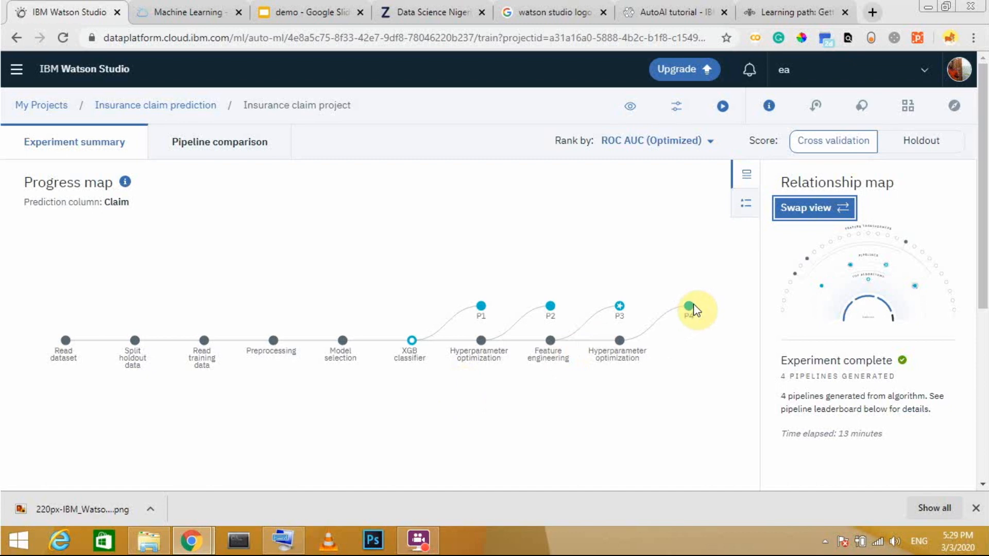
{"action": "left_click", "coordinate": [819, 209]}
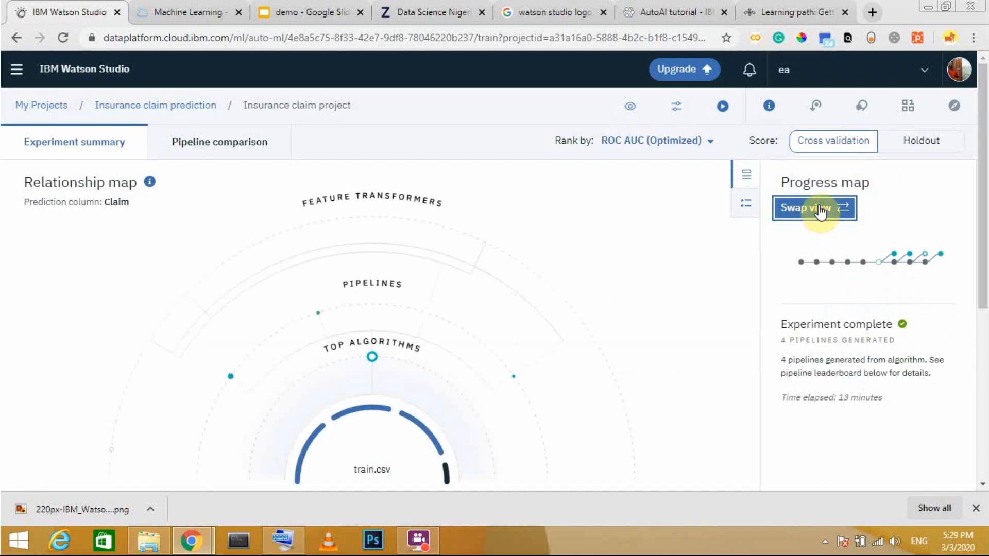
{"action": "left_click", "coordinate": [798, 212]}
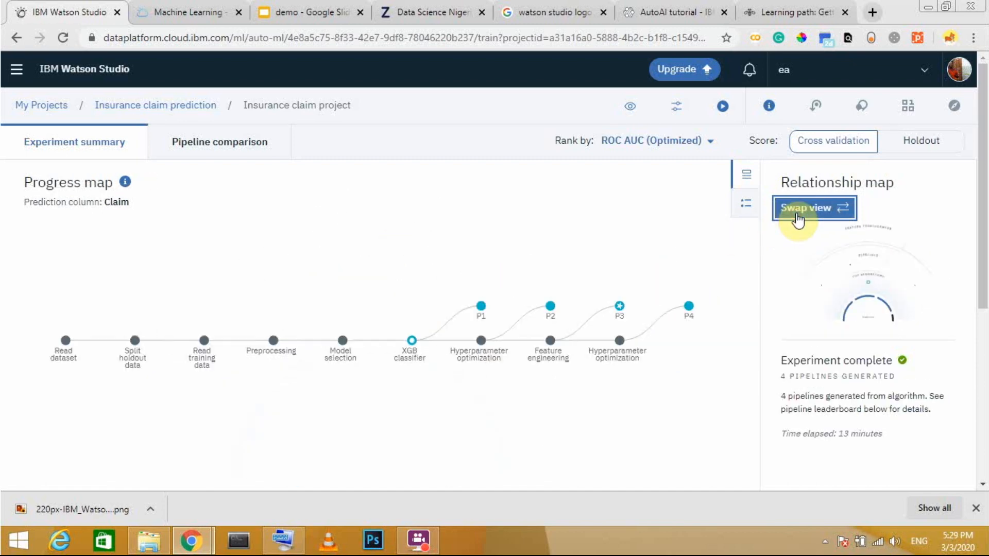
Compare the exact ROC AUC scores and the enhancements of Pipeline 3 and Pipeline 4 in the leaderboard
{"action": "scroll", "coordinate": [618, 394], "scroll_direction": "down", "scroll_amount": 5}
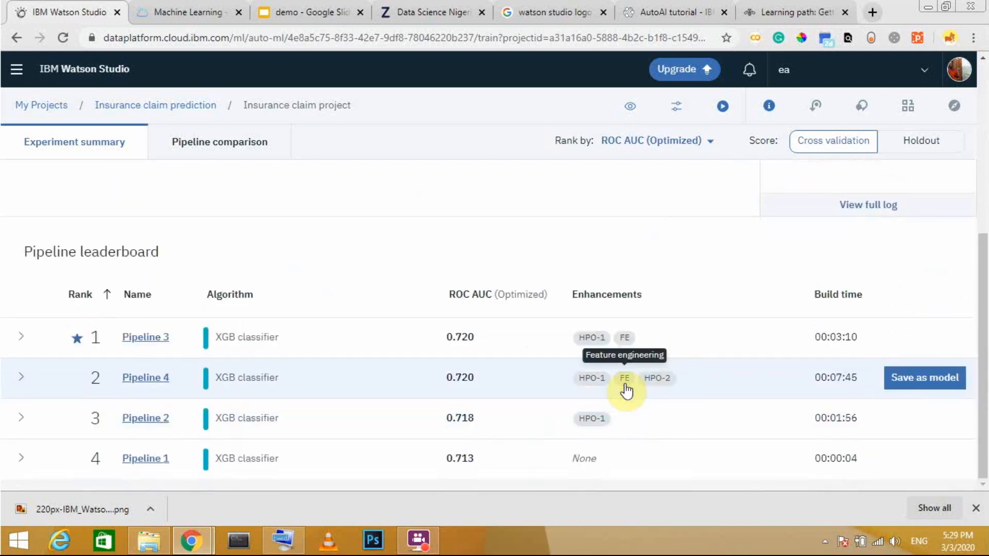
{"action": "mouse_move", "coordinate": [471, 381]}
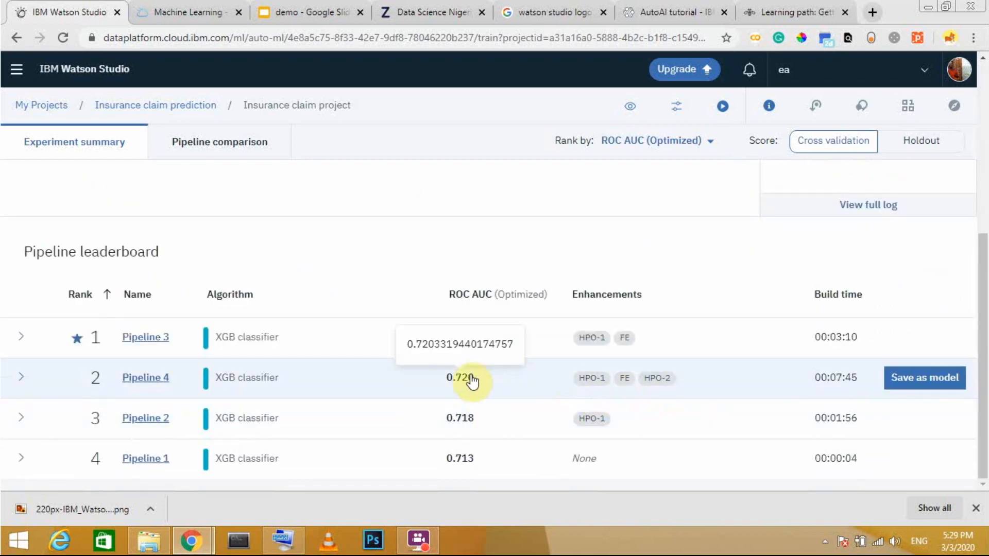
{"action": "mouse_move", "coordinate": [463, 341]}
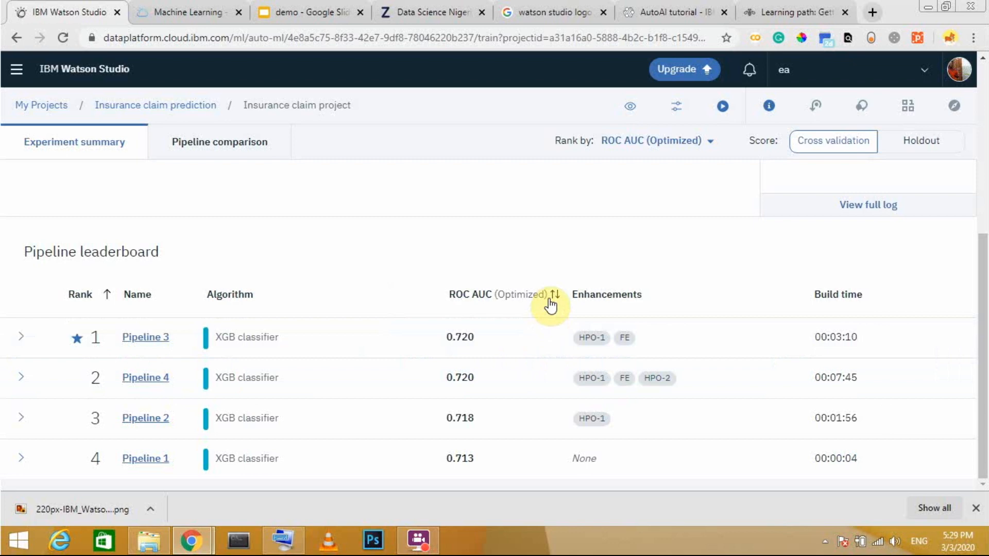
{"action": "mouse_move", "coordinate": [638, 389]}
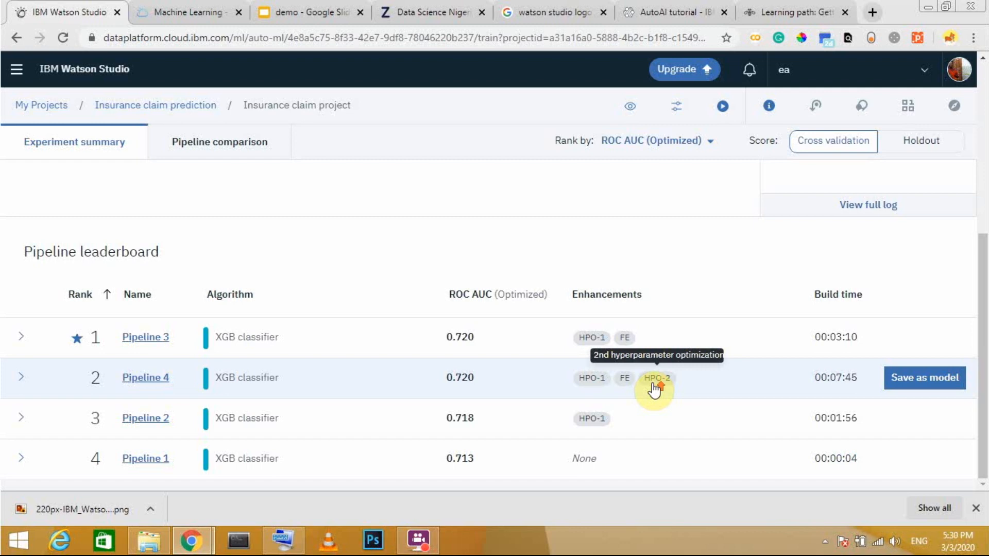
{"action": "scroll", "coordinate": [654, 390], "scroll_direction": "up", "scroll_amount": 5}
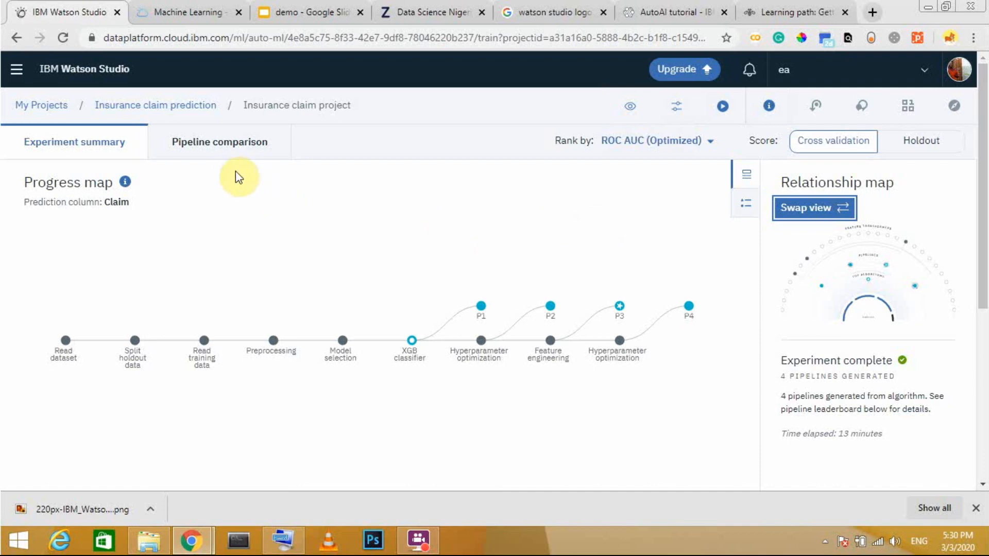
Save the top-ranked Pipeline 3 as a model in the Insurance claim prediction project, keeping the default name and machine learning service
{"action": "scroll", "coordinate": [346, 249], "scroll_direction": "down", "scroll_amount": 7}
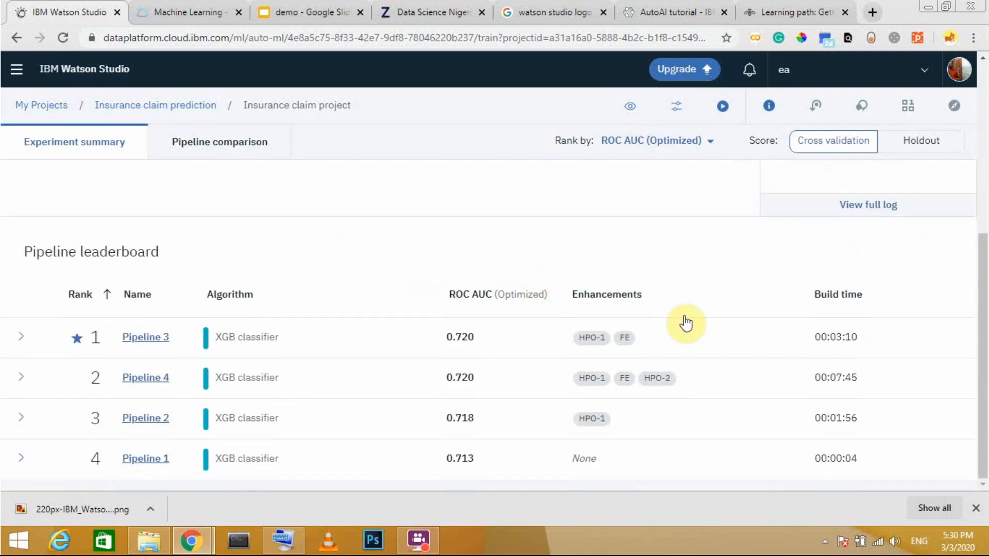
{"action": "mouse_move", "coordinate": [872, 342]}
{"action": "left_click", "coordinate": [925, 341]}
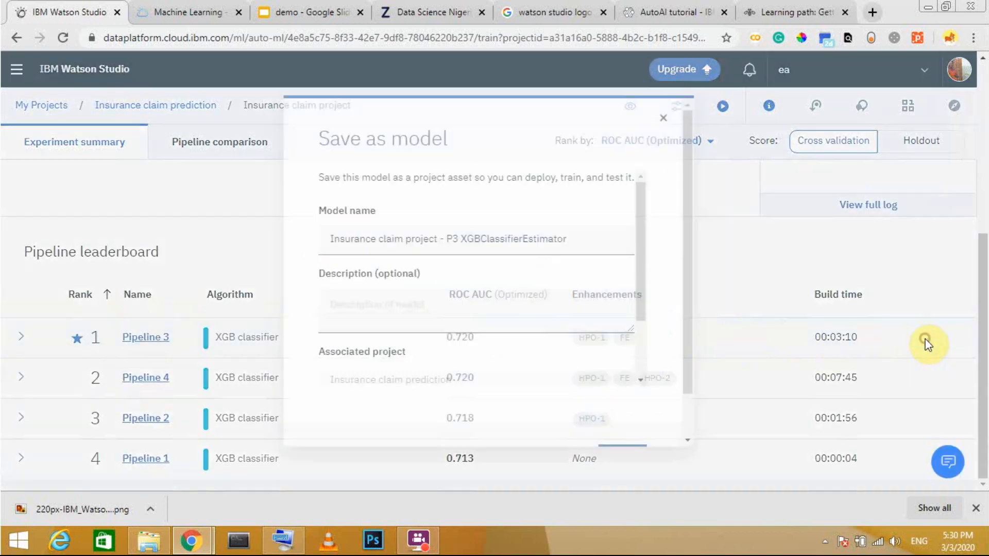
{"action": "scroll", "coordinate": [406, 306], "scroll_direction": "down", "scroll_amount": 5}
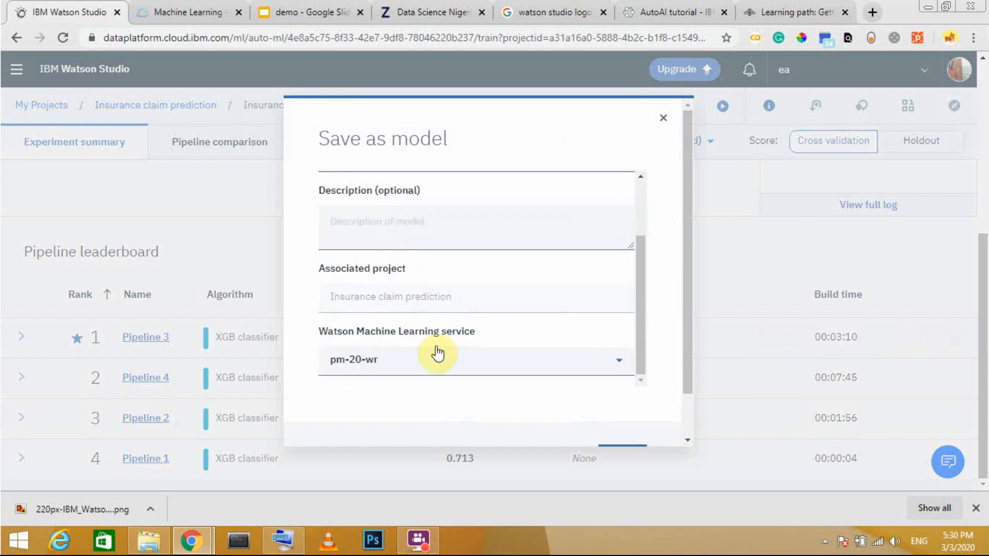
{"action": "left_click", "coordinate": [631, 408]}
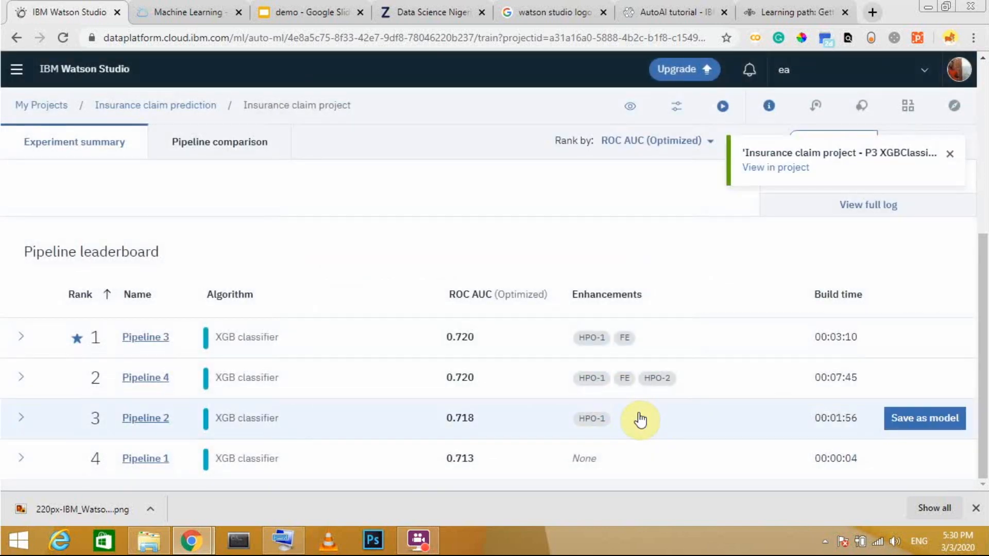
Open the saved P3 XGBClassifierEstimator model in the project and review its summary and input schema
{"action": "left_click", "coordinate": [750, 171]}
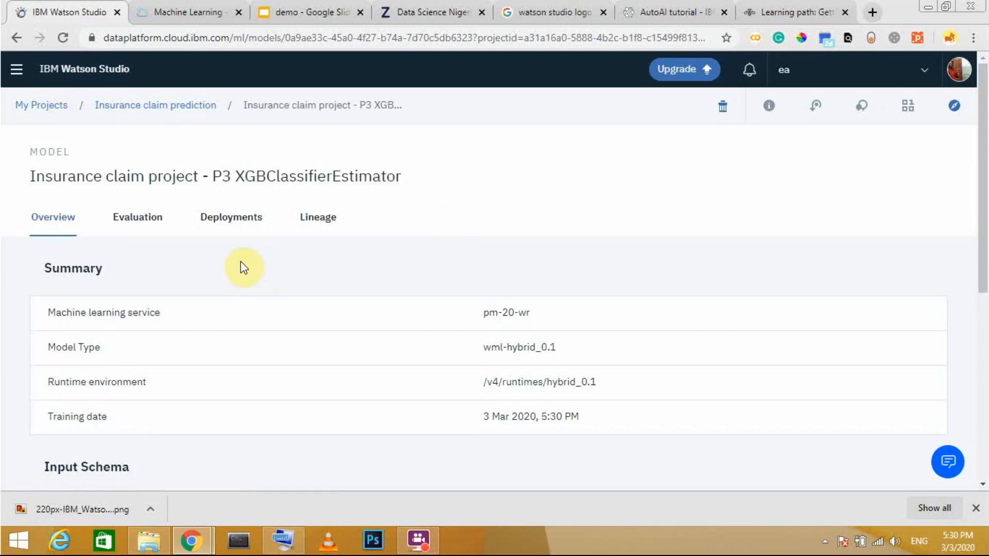
{"action": "scroll", "coordinate": [239, 227], "scroll_direction": "down", "scroll_amount": 6}
{"action": "scroll", "coordinate": [242, 227], "scroll_direction": "down", "scroll_amount": 2}
{"action": "scroll", "coordinate": [243, 225], "scroll_direction": "up", "scroll_amount": 2}
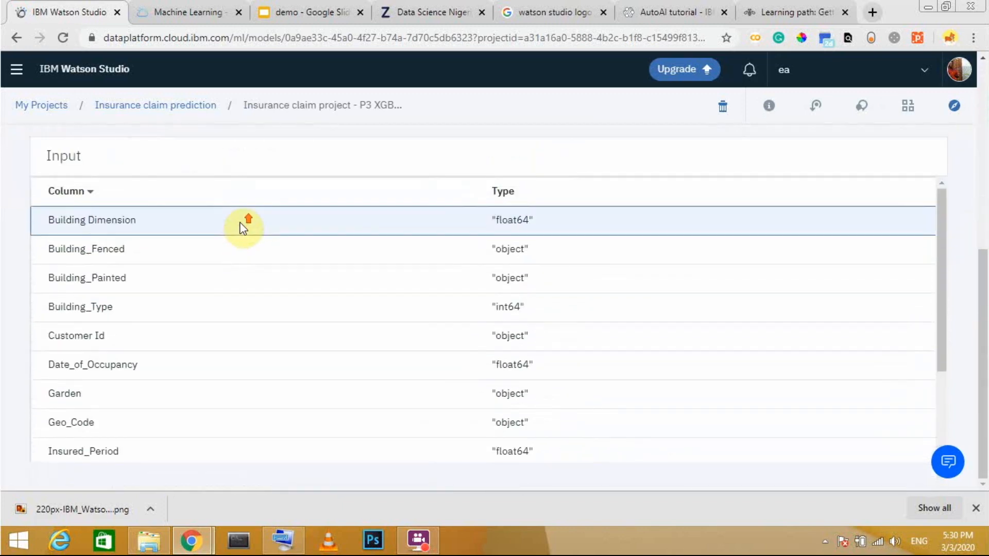
{"action": "scroll", "coordinate": [249, 195], "scroll_direction": "up", "scroll_amount": 3}
{"action": "scroll", "coordinate": [252, 177], "scroll_direction": "up", "scroll_amount": 3}
Examine the saved model's evaluation results and its list of deployments
{"action": "left_click", "coordinate": [161, 154]}
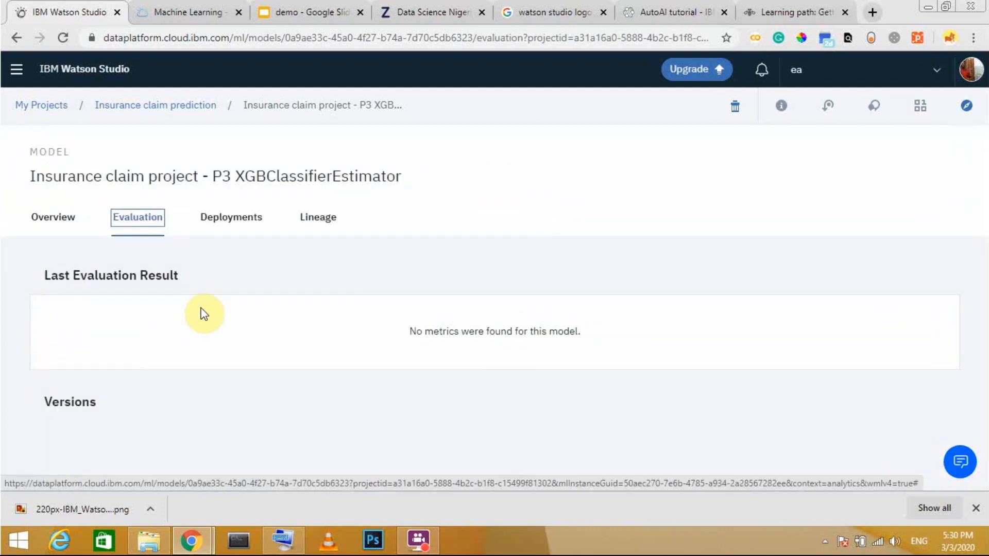
{"action": "left_click", "coordinate": [209, 224]}
{"action": "left_click", "coordinate": [155, 227]}
{"action": "left_click", "coordinate": [245, 225]}
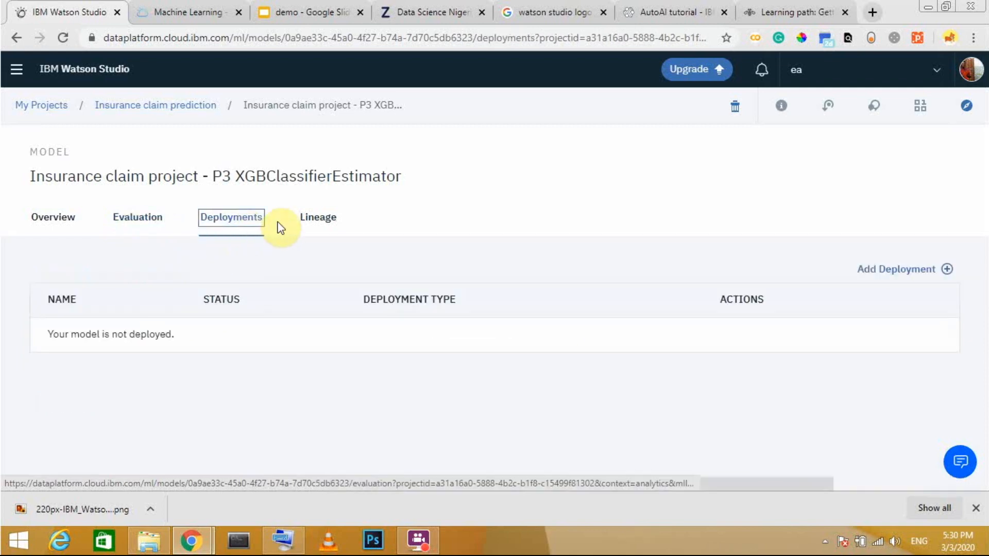
{"action": "left_click", "coordinate": [137, 216]}
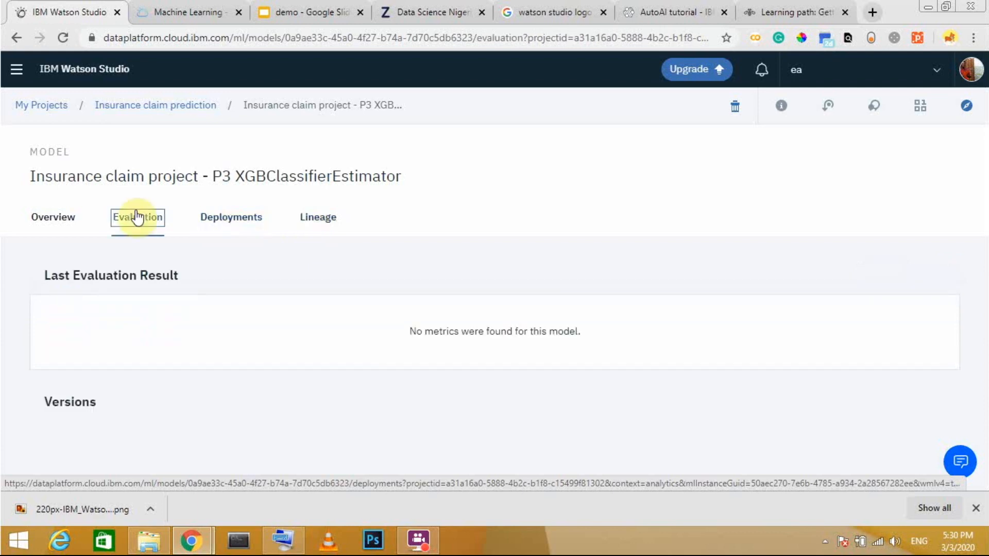
Create a web service deployment of the model named "deploy insurance claim", leaving the description empty
{"action": "left_click", "coordinate": [221, 227]}
{"action": "left_click", "coordinate": [908, 270]}
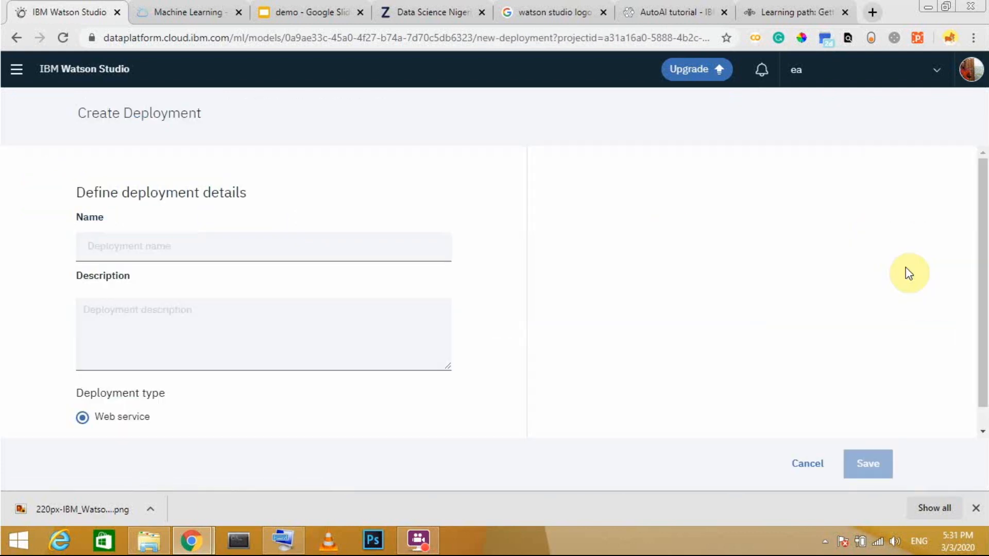
{"action": "left_click", "coordinate": [251, 247]}
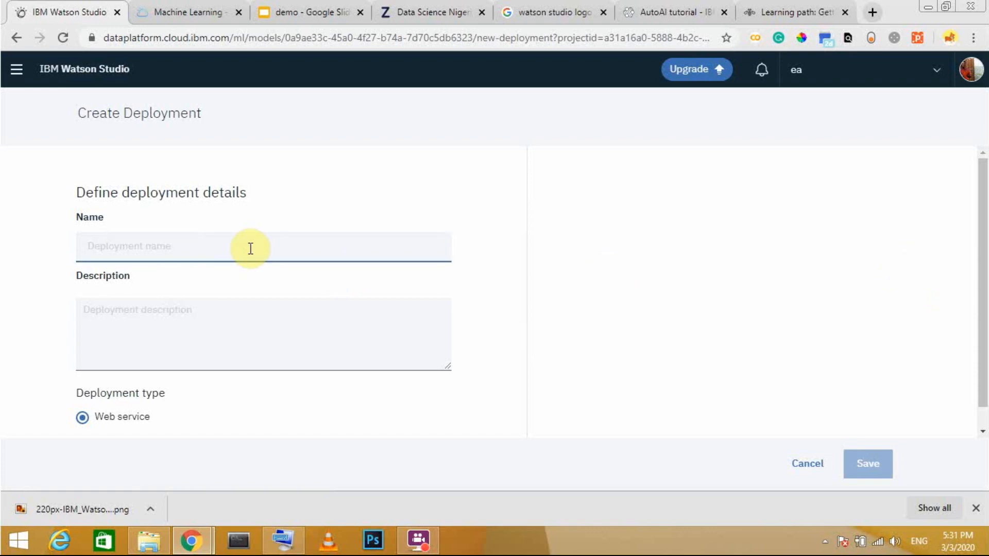
{"action": "type", "text": "deploy in"}
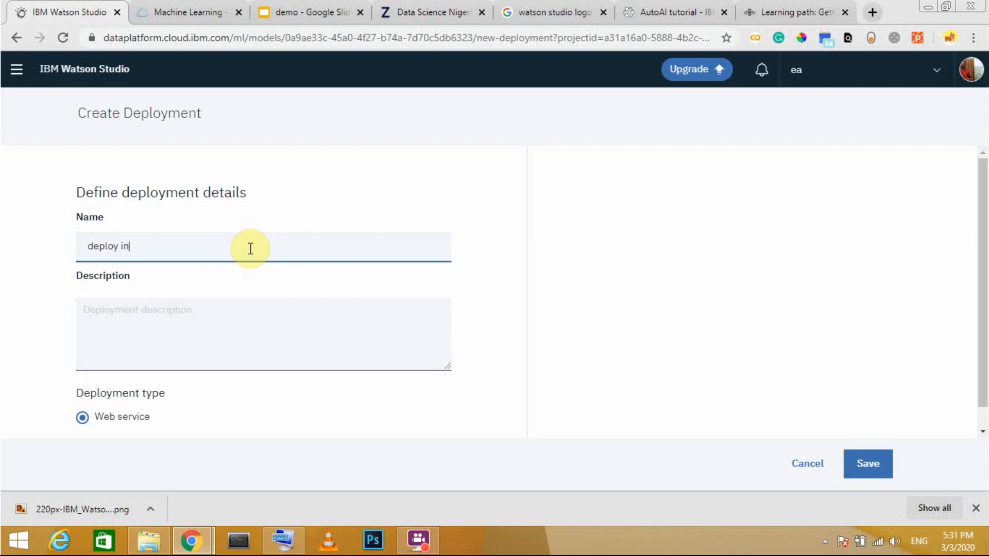
{"action": "type", "text": "sudrancecal"}
{"action": "key", "text": "Home"}
{"action": "type", "text": "laim"}
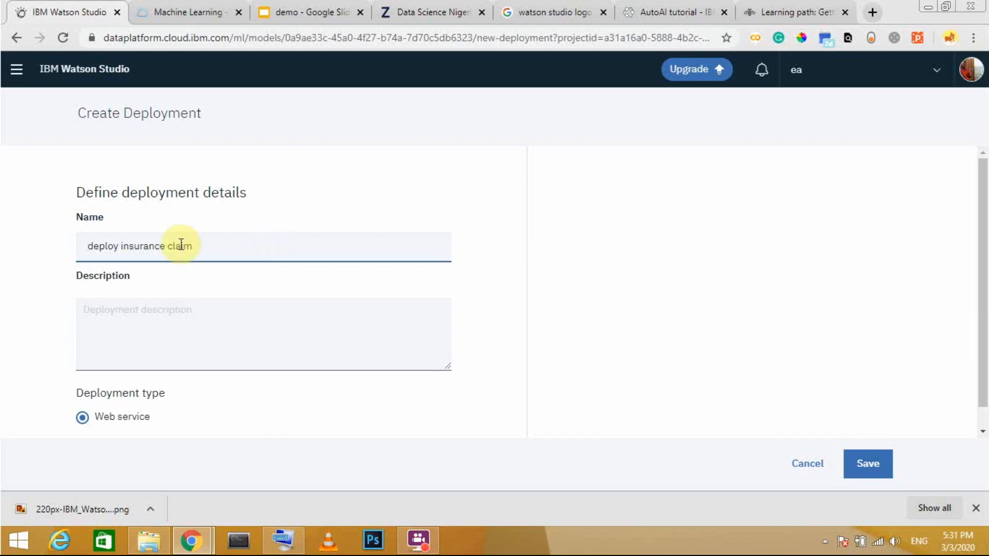
{"action": "left_click", "coordinate": [881, 466]}
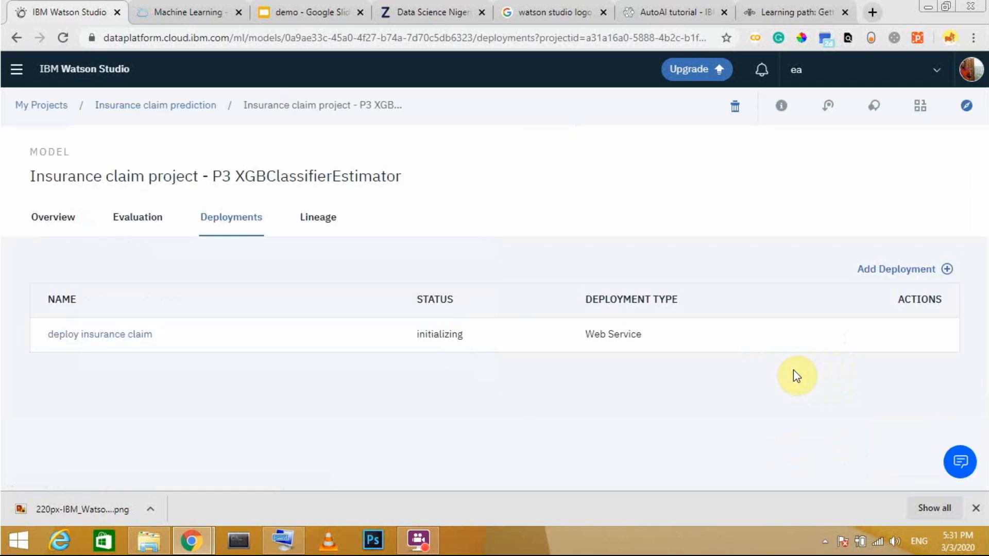
Open the "deploy insurance claim" deployment and review its overview and implementation details
{"action": "left_click", "coordinate": [119, 337]}
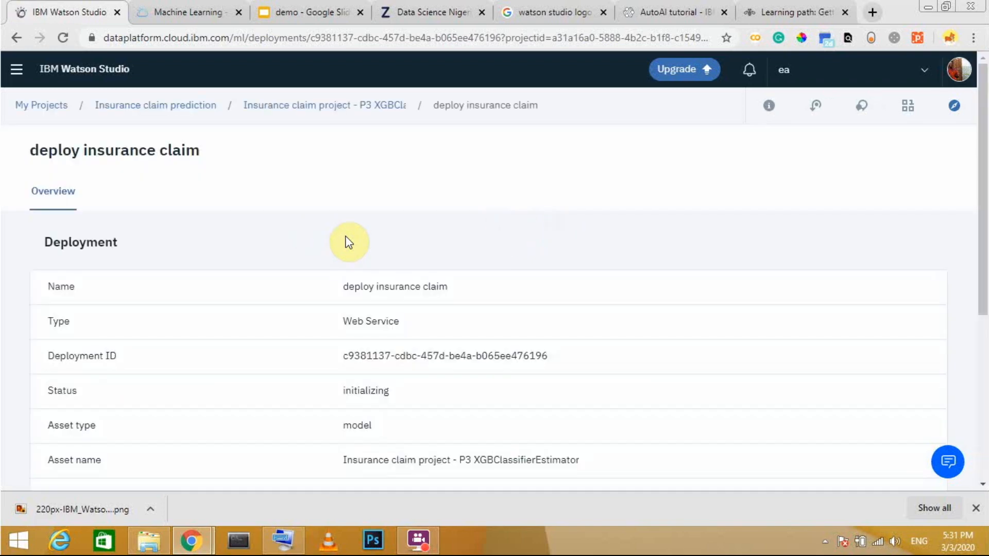
{"action": "left_click", "coordinate": [168, 204]}
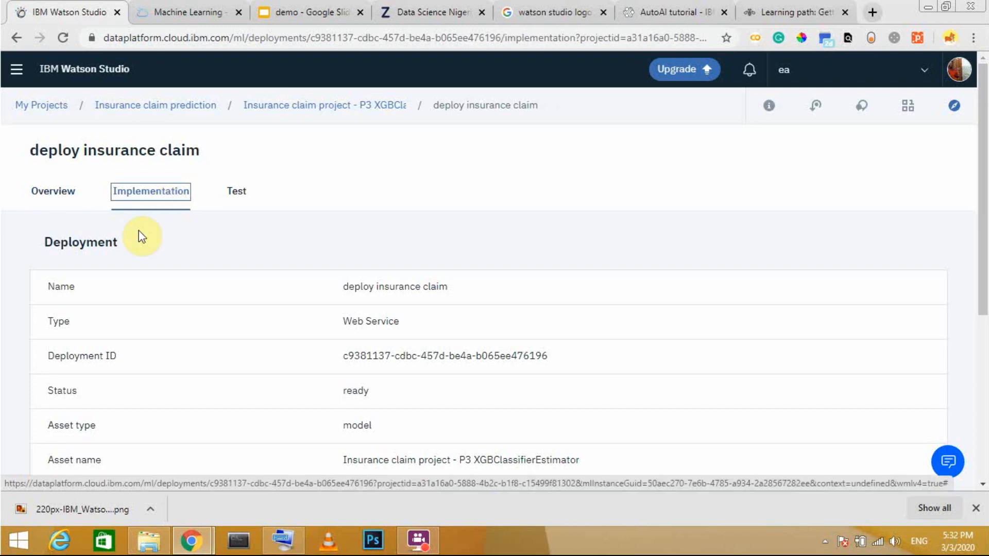
{"action": "scroll", "coordinate": [143, 214], "scroll_direction": "down", "scroll_amount": 2}
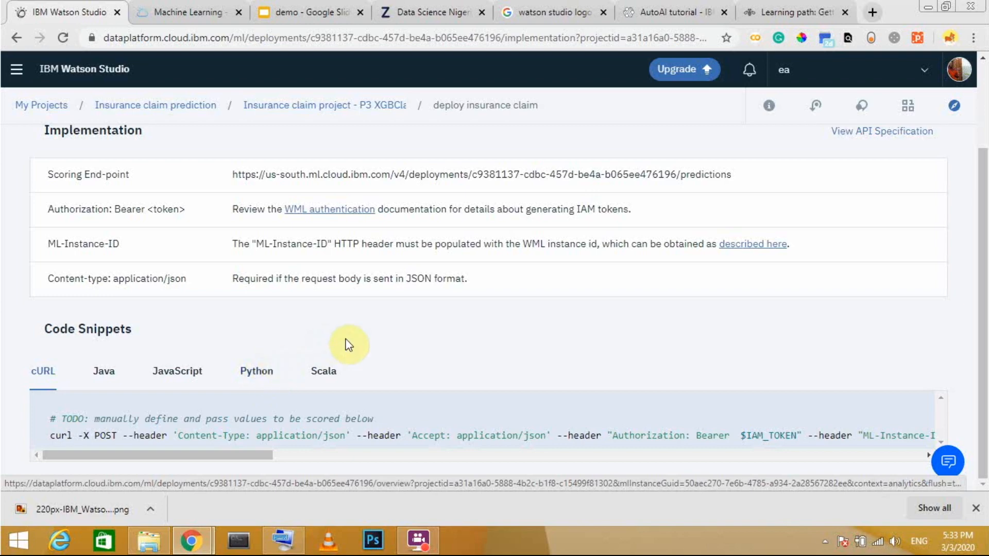
{"action": "scroll", "coordinate": [304, 289], "scroll_direction": "up", "scroll_amount": 2}
{"action": "scroll", "coordinate": [294, 309], "scroll_direction": "down", "scroll_amount": 2}
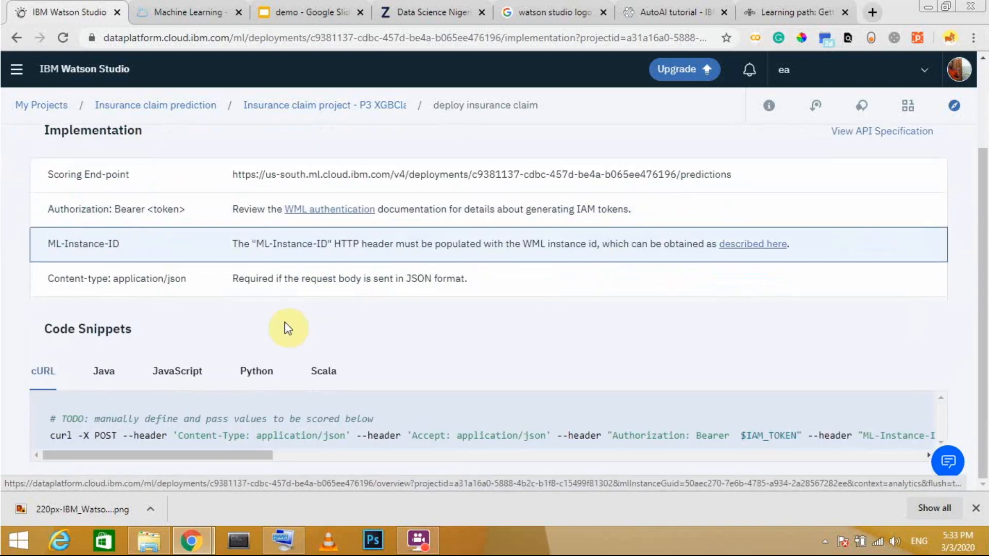
Examine the deployment's scoring code snippets for Python, JavaScript and Java
{"action": "left_click", "coordinate": [255, 371]}
{"action": "scroll", "coordinate": [309, 309], "scroll_direction": "down", "scroll_amount": 3}
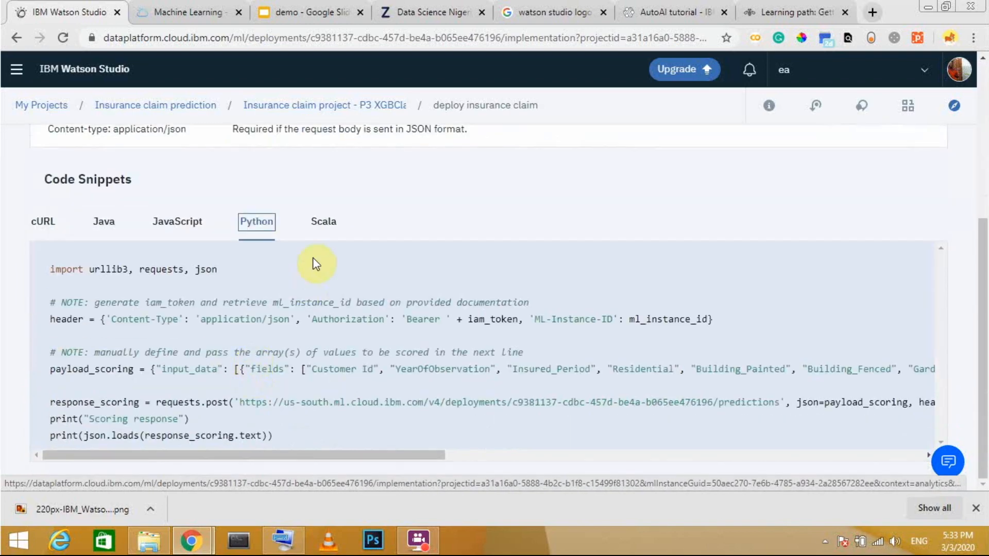
{"action": "left_click", "coordinate": [189, 226]}
{"action": "scroll", "coordinate": [214, 334], "scroll_direction": "down", "scroll_amount": 2}
{"action": "scroll", "coordinate": [132, 345], "scroll_direction": "up", "scroll_amount": 1}
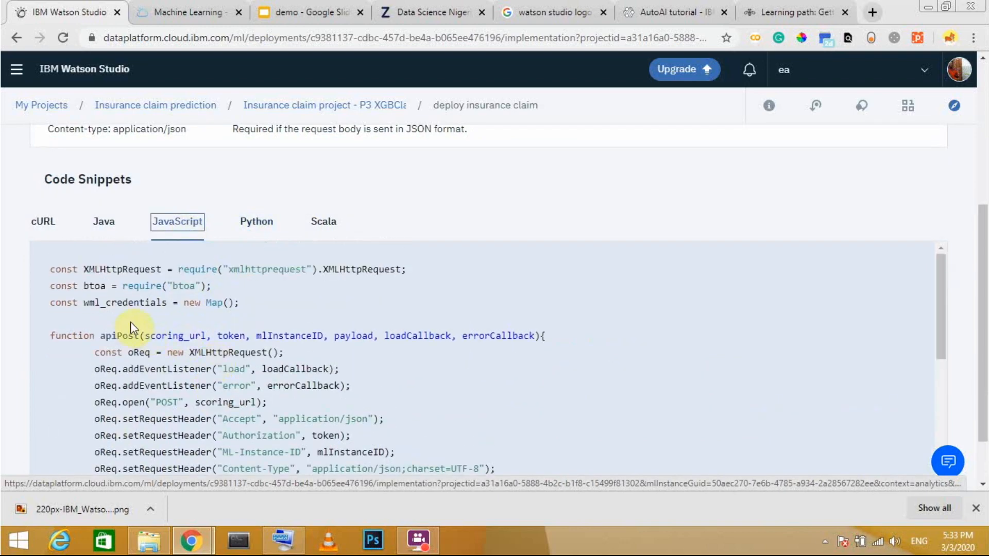
{"action": "scroll", "coordinate": [198, 368], "scroll_direction": "down", "scroll_amount": 5}
{"action": "left_click", "coordinate": [98, 233]}
{"action": "scroll", "coordinate": [207, 323], "scroll_direction": "down", "scroll_amount": 5}
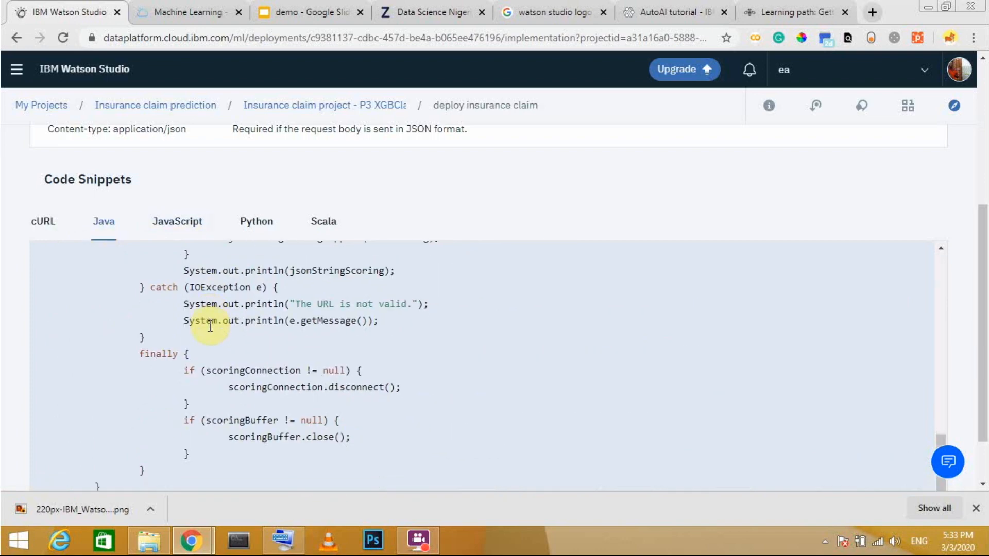
{"action": "scroll", "coordinate": [210, 326], "scroll_direction": "up", "scroll_amount": 5}
View the deployment's Scala and cURL code snippets and return to the Python one
{"action": "left_click", "coordinate": [323, 222]}
{"action": "scroll", "coordinate": [227, 348], "scroll_direction": "up", "scroll_amount": 1}
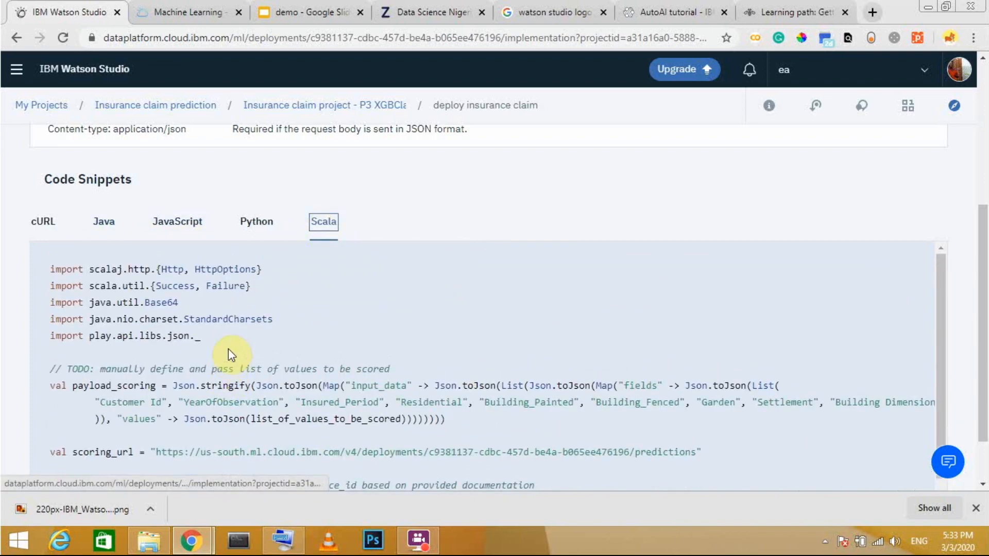
{"action": "scroll", "coordinate": [228, 348], "scroll_direction": "down", "scroll_amount": 1}
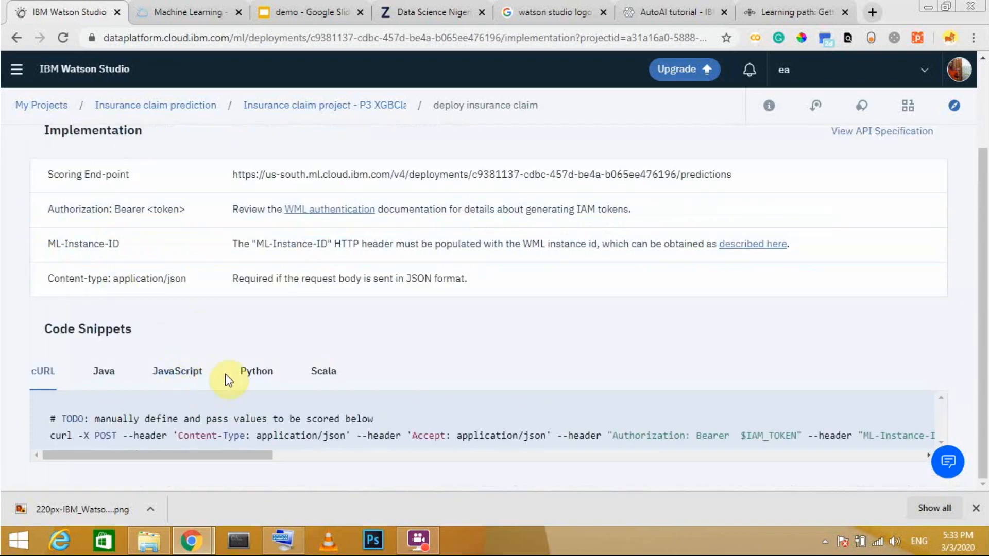
{"action": "left_click", "coordinate": [258, 370]}
{"action": "left_click", "coordinate": [43, 223]}
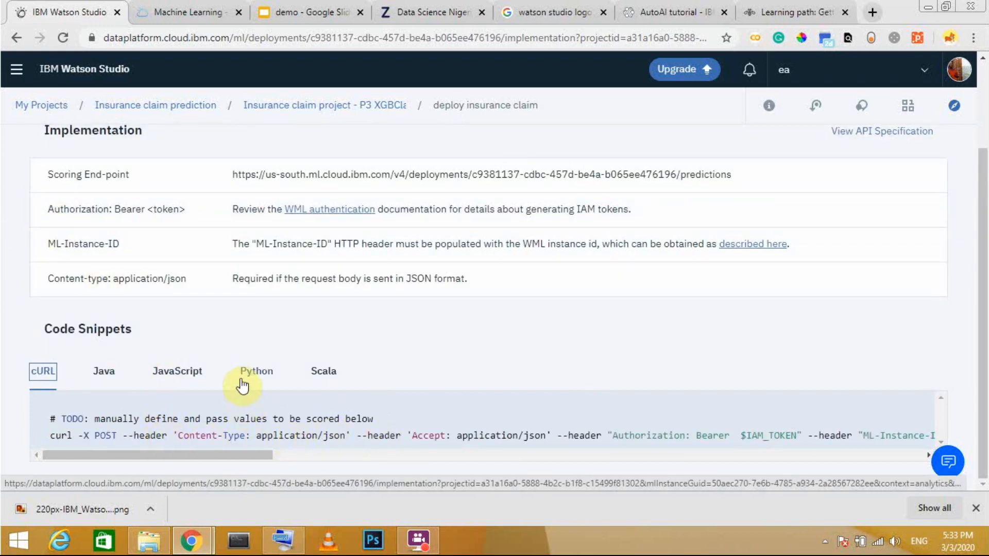
{"action": "left_click", "coordinate": [257, 371]}
Open the deployment's test form and look through its input data fields, starting at Customer Id
{"action": "scroll", "coordinate": [237, 309], "scroll_direction": "up", "scroll_amount": 5}
{"action": "left_click", "coordinate": [236, 195]}
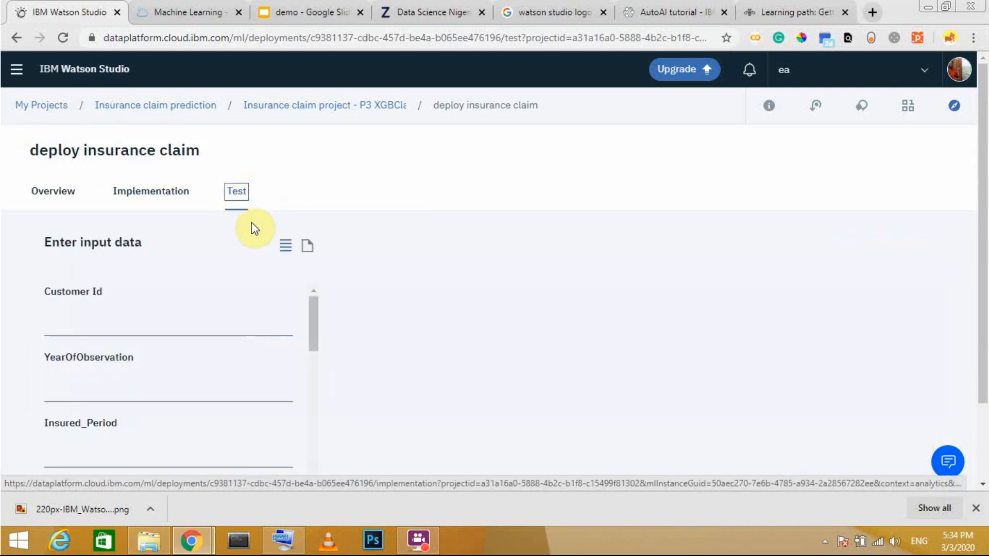
{"action": "left_click", "coordinate": [144, 324]}
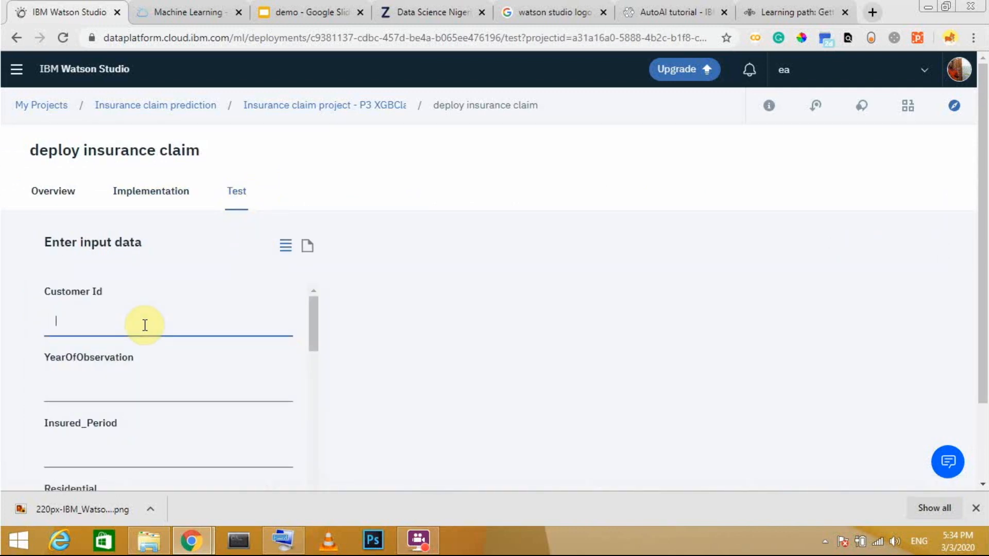
{"action": "scroll", "coordinate": [160, 378], "scroll_direction": "down", "scroll_amount": 10}
{"action": "scroll", "coordinate": [160, 379], "scroll_direction": "up", "scroll_amount": 10}
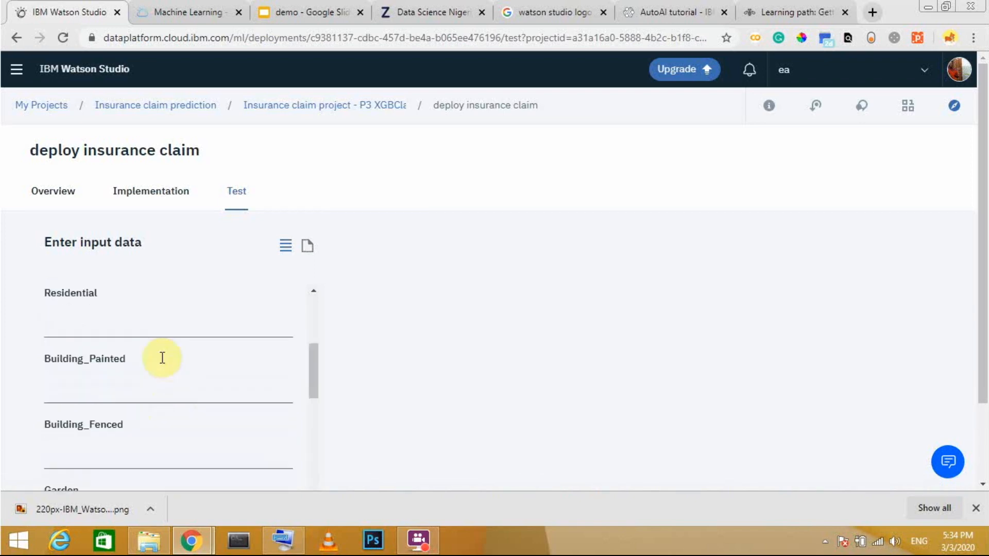